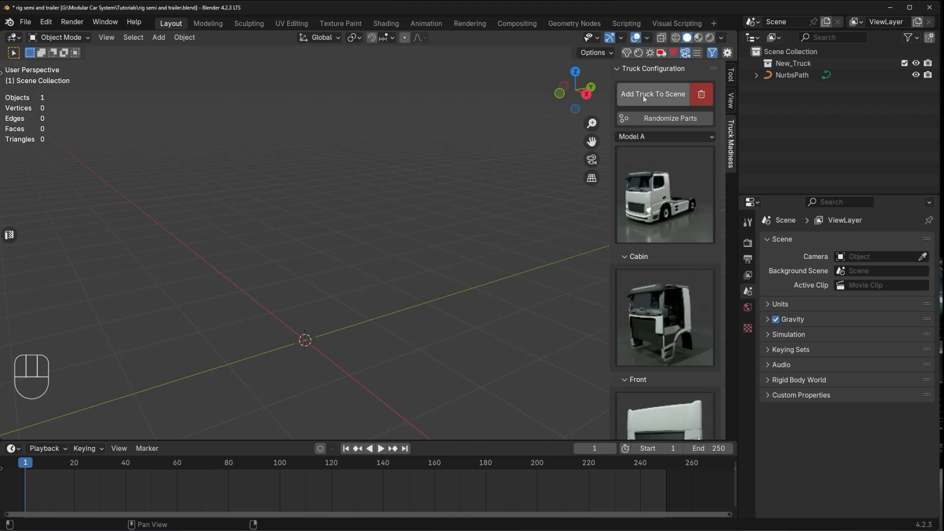
Add a Model A truck of type EU 4x2 SHORT with the container trailer to the scene
left_click(659, 225)
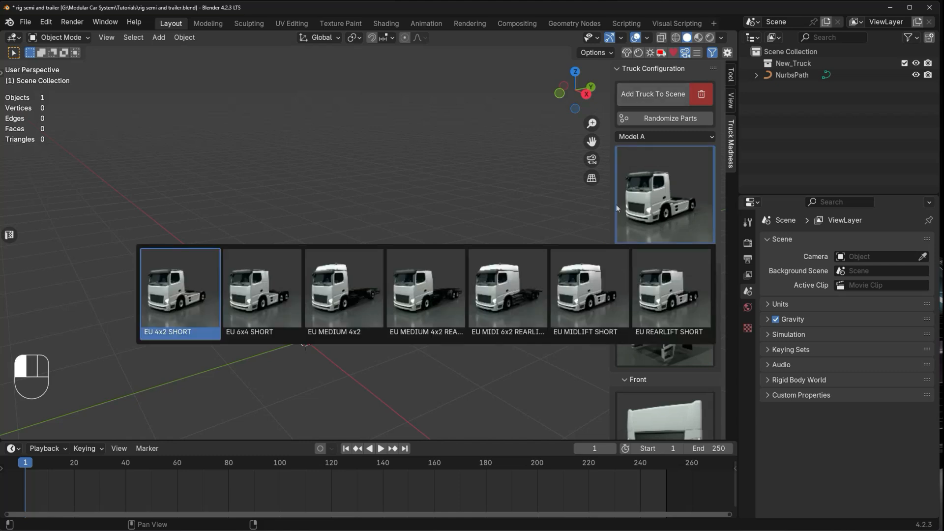
left_click(171, 276)
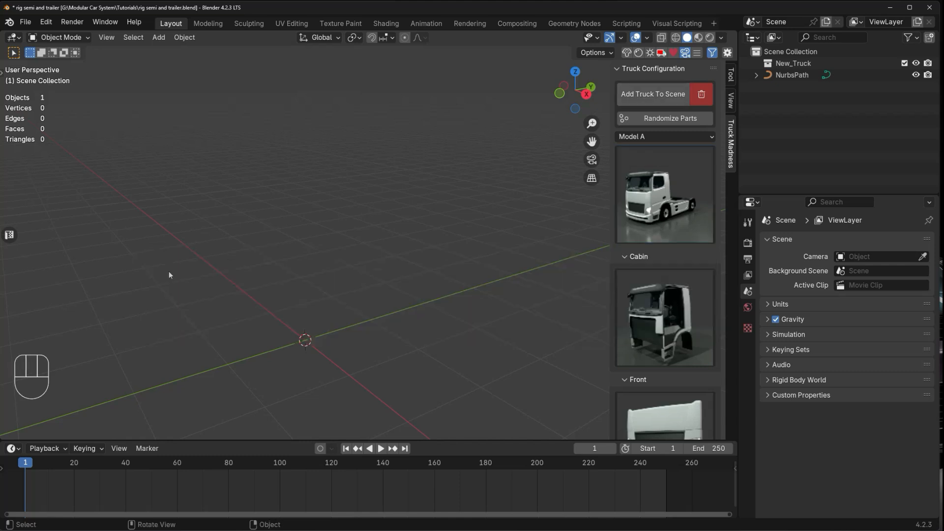
scroll(721, 298, "down", 15)
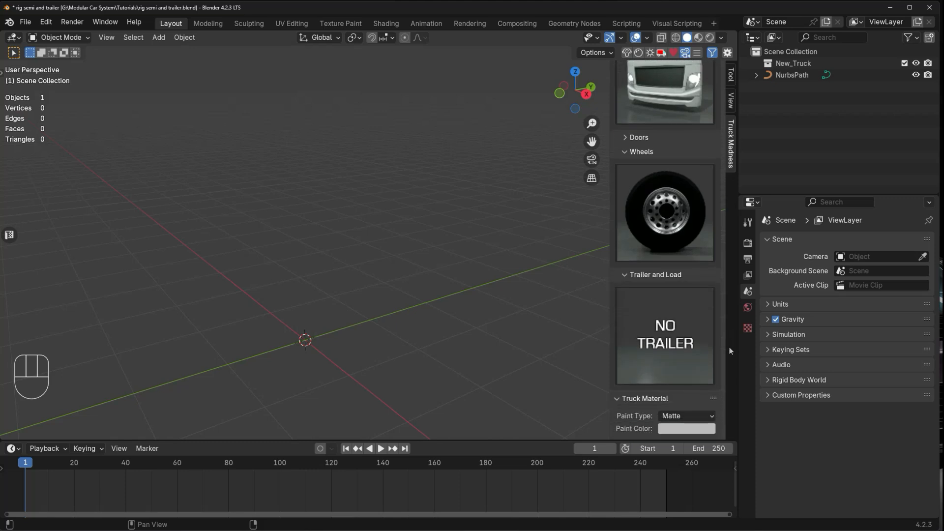
left_click(667, 359)
left_click(669, 416)
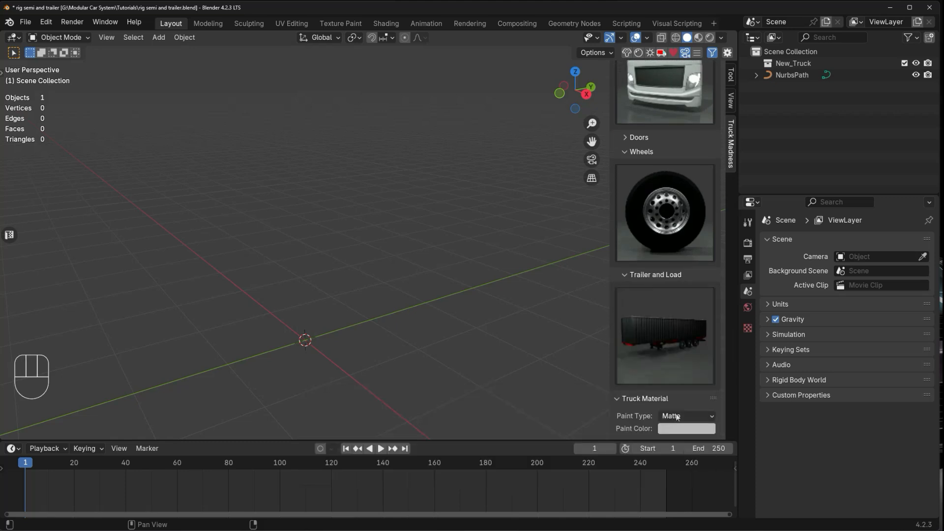
left_click_drag(724, 298, 730, 120)
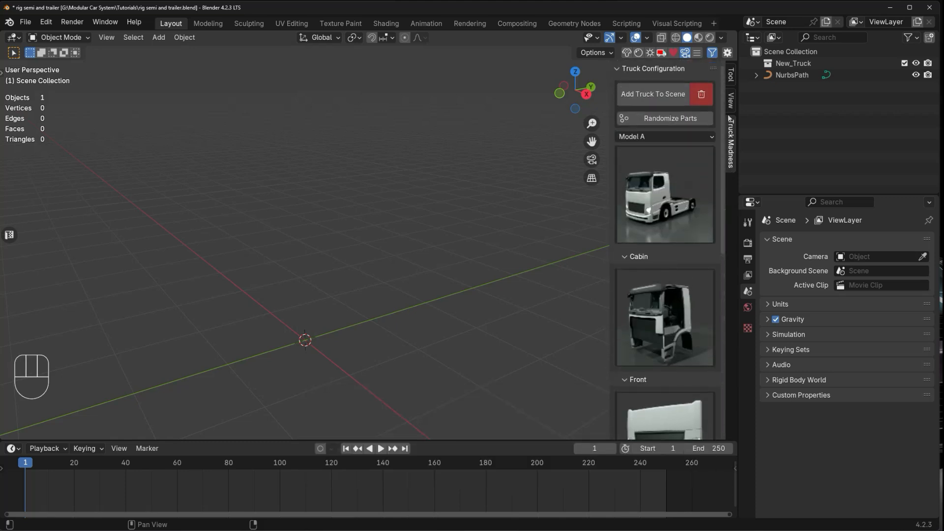
left_click(651, 94)
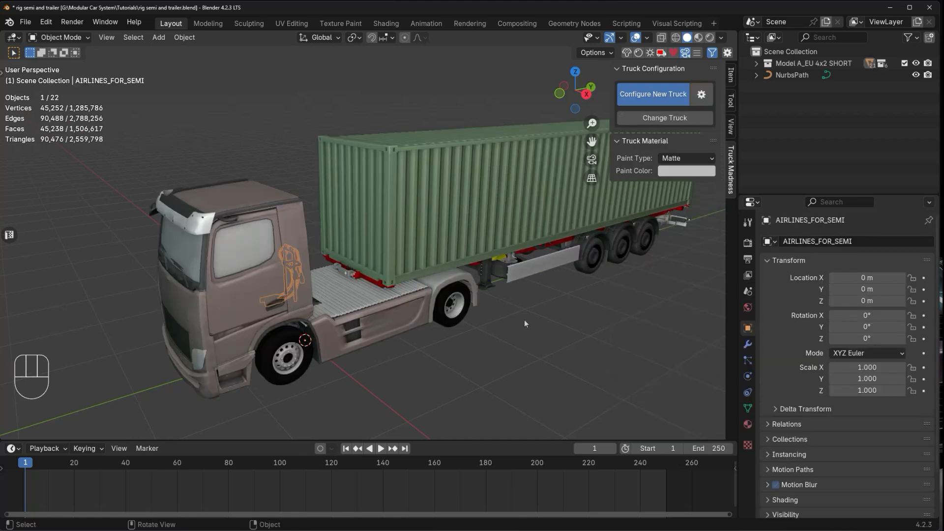
Reconfigure the added truck to use cabin variant Cabin 2 4 and the Front 03 front mask
middle_click_drag(524, 323, 461, 330, "shift")
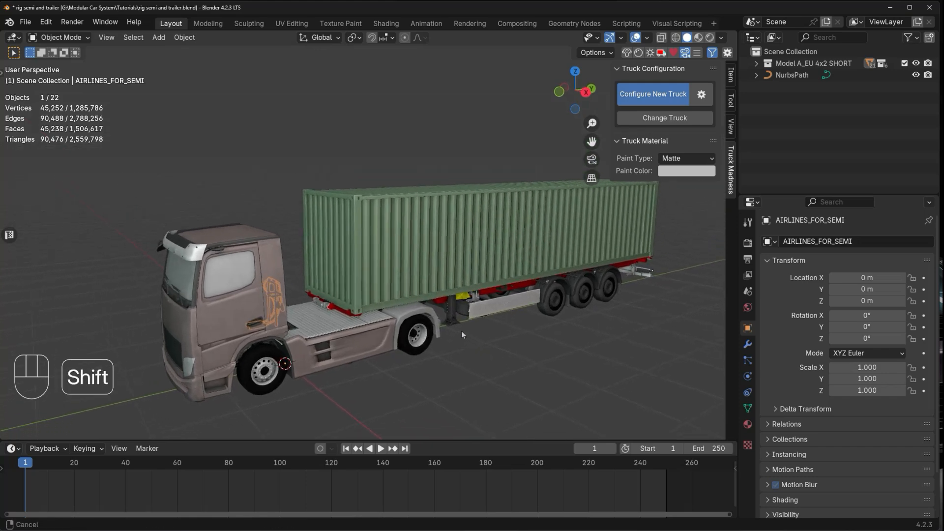
left_click(502, 351)
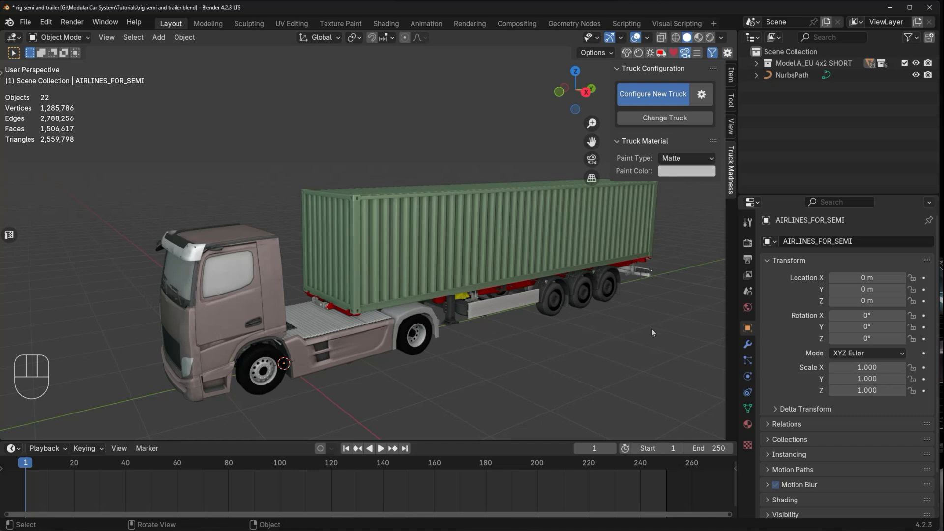
left_click(229, 308)
left_click(383, 273)
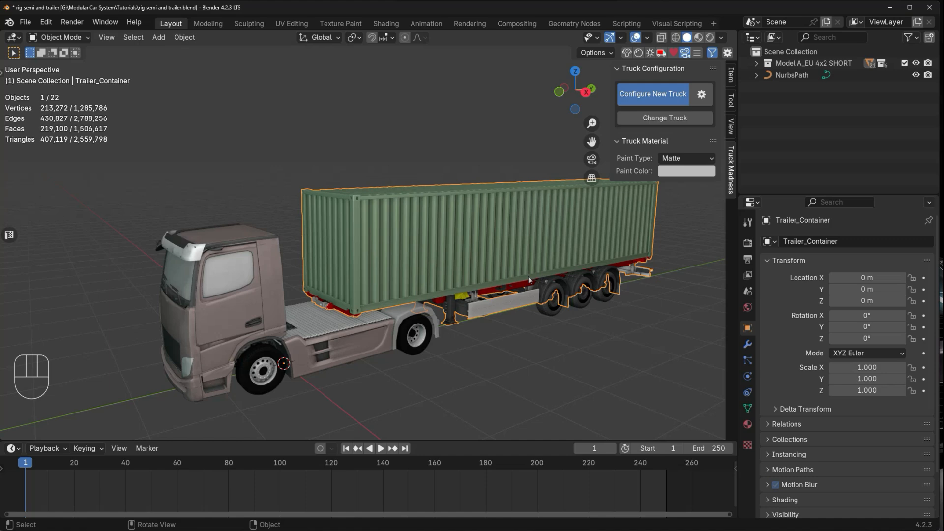
left_click(648, 123)
left_click_drag(724, 179, 722, 234)
left_click(671, 192)
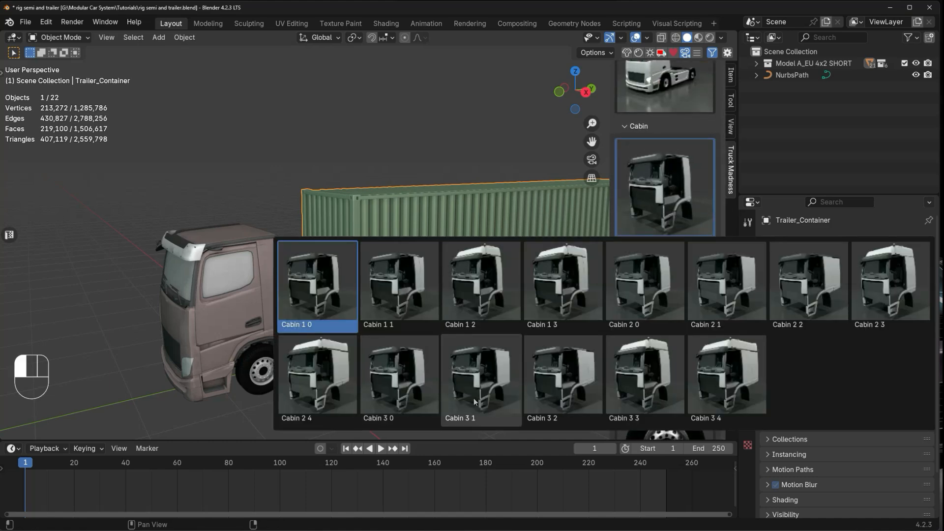
left_click(341, 372)
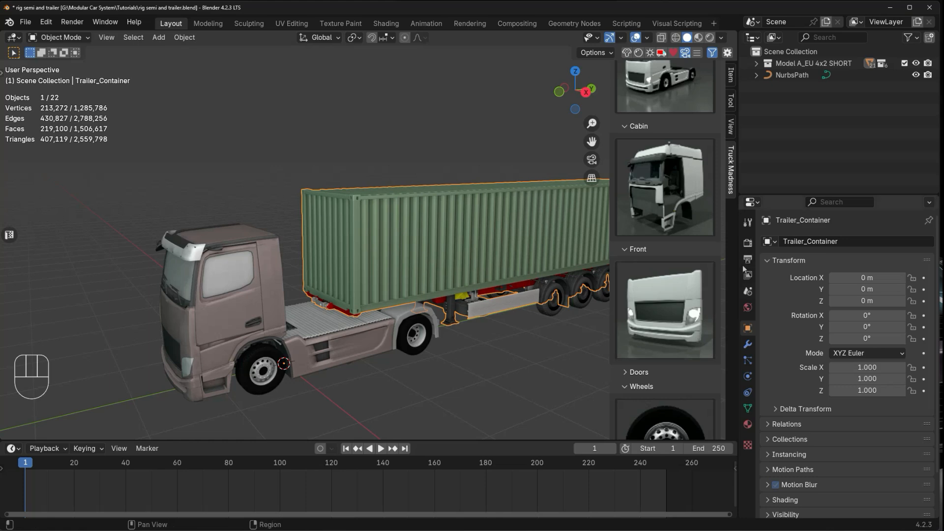
left_click(697, 321)
left_click(594, 418)
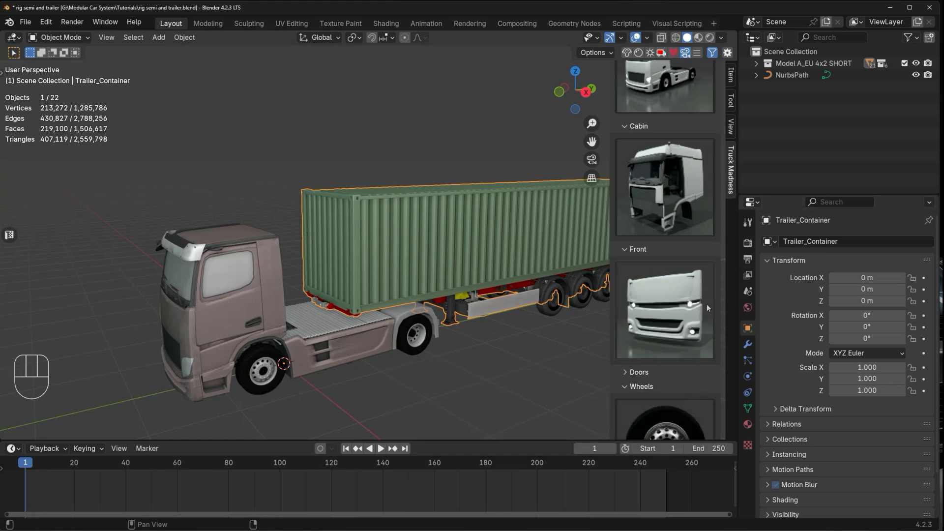
Choose Wheels 05 for the truck and update the truck configuration
scroll(706, 304, "down", 3)
left_click(681, 368)
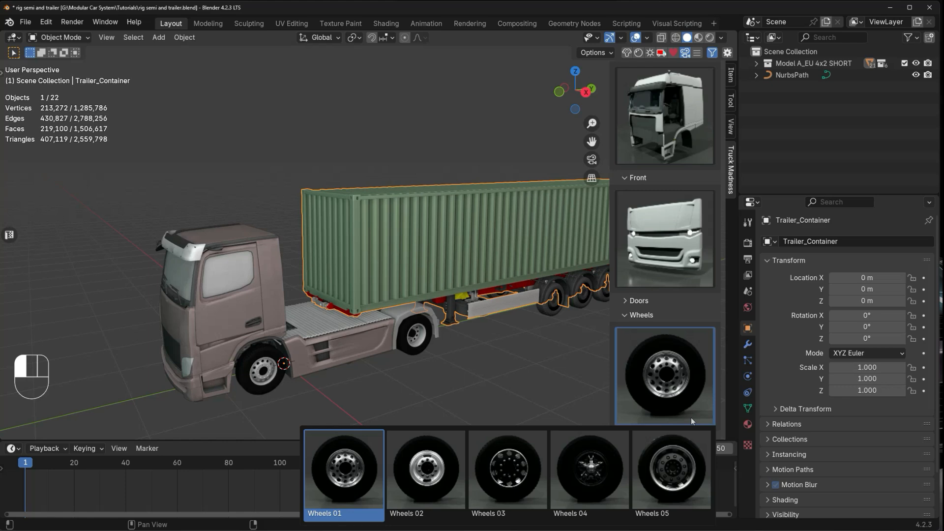
left_click(675, 473)
scroll(713, 302, "up", 1)
scroll(713, 302, "up", 6)
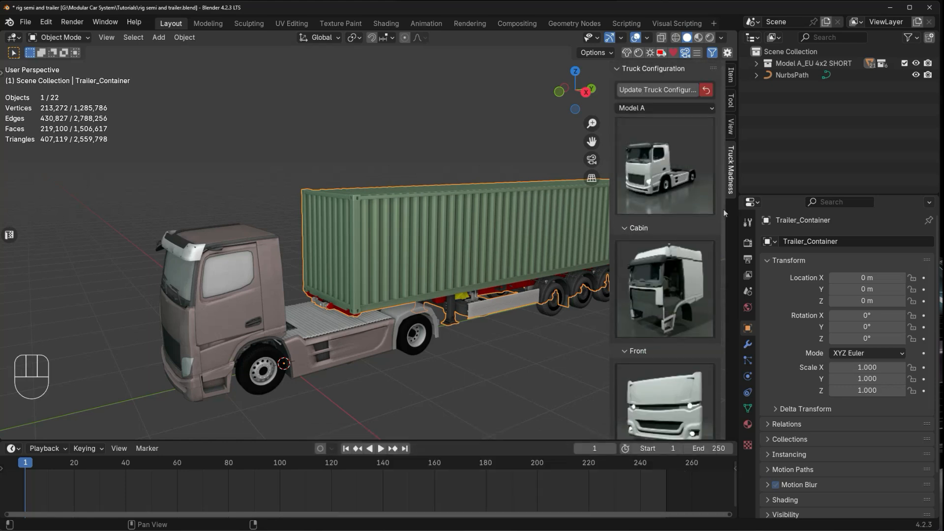
left_click(668, 89)
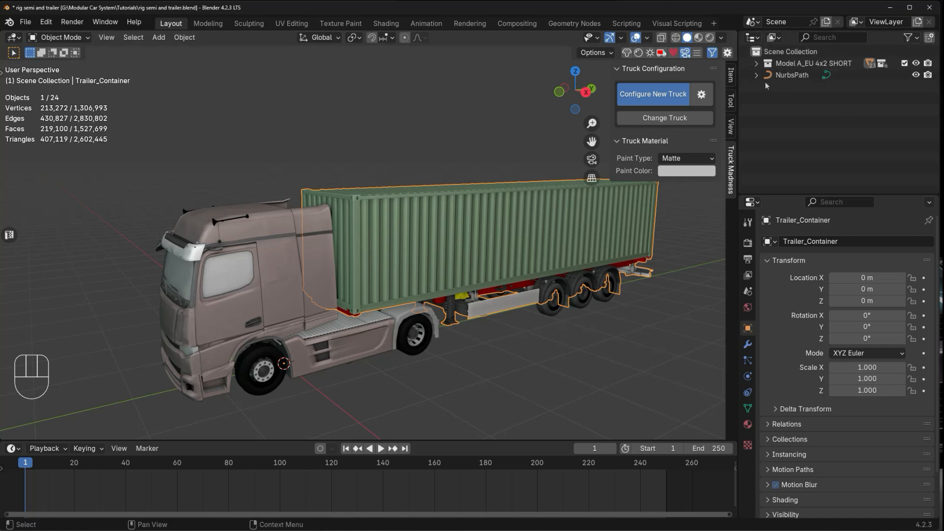
Expand the truck's collection in an enlarged Outliner, collapse its subcollections, and hide Trailer_04 and Wheels_05
left_click(756, 64)
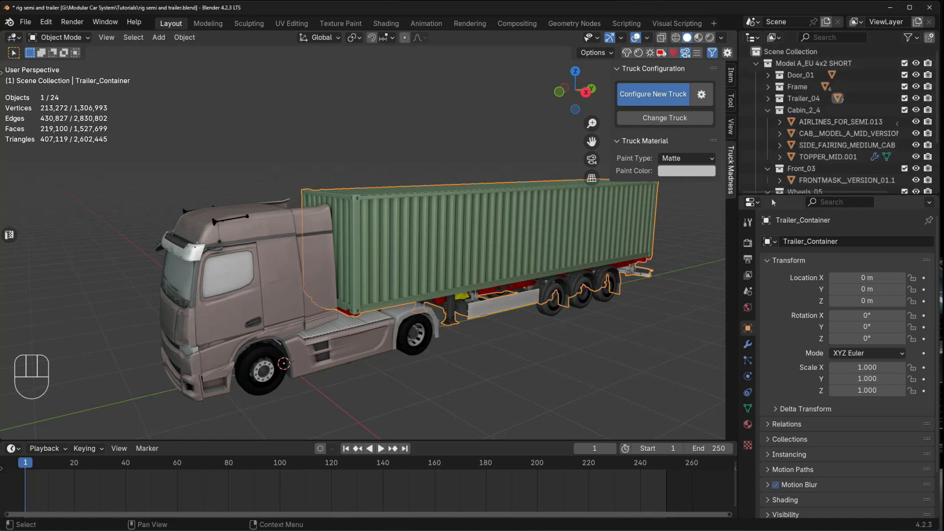
left_click_drag(772, 197, 774, 305)
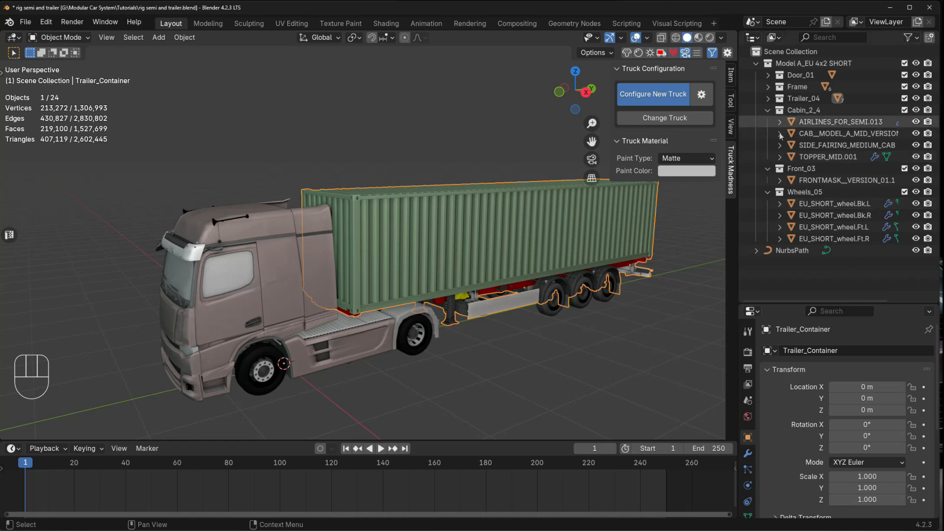
left_click(767, 110)
left_click(766, 122)
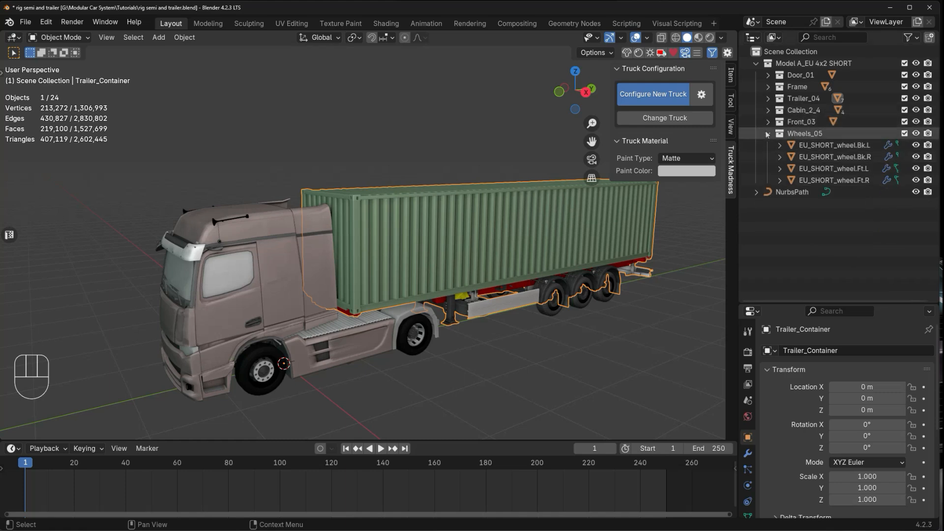
left_click(768, 133)
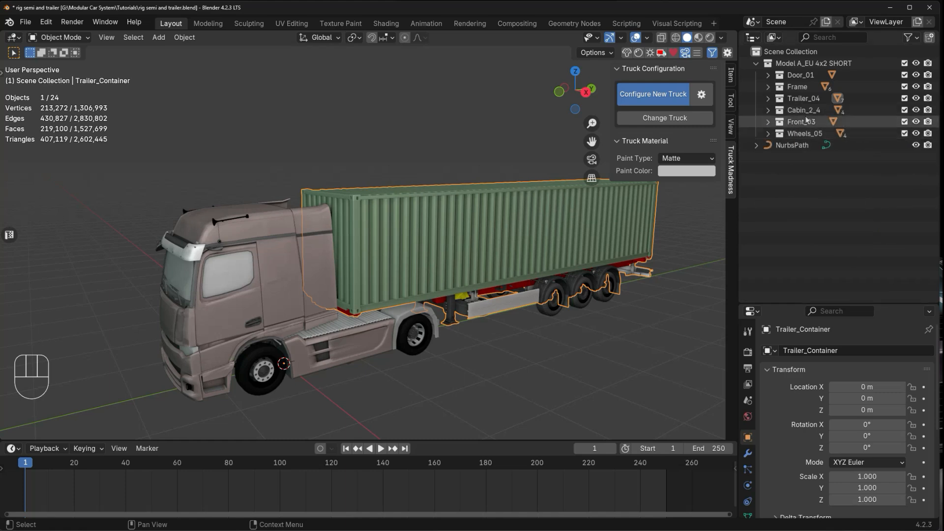
left_click(916, 99)
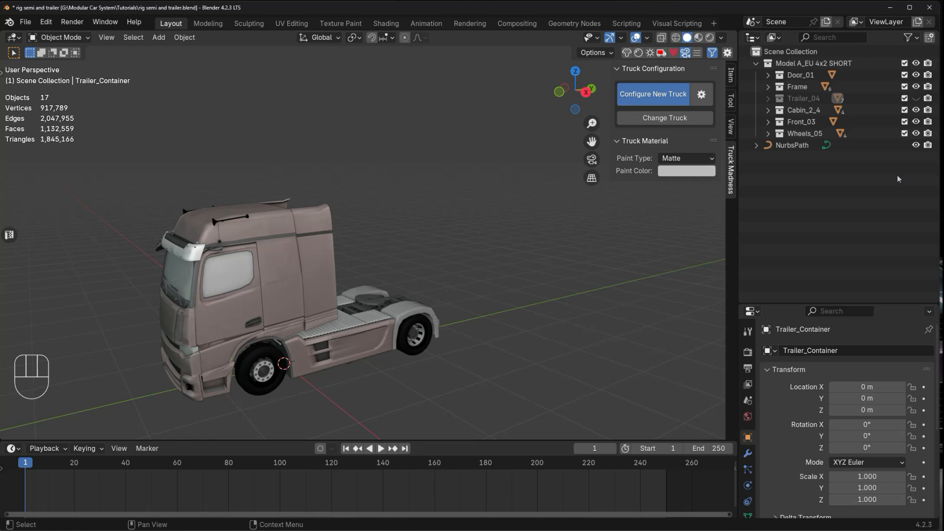
left_click(916, 133)
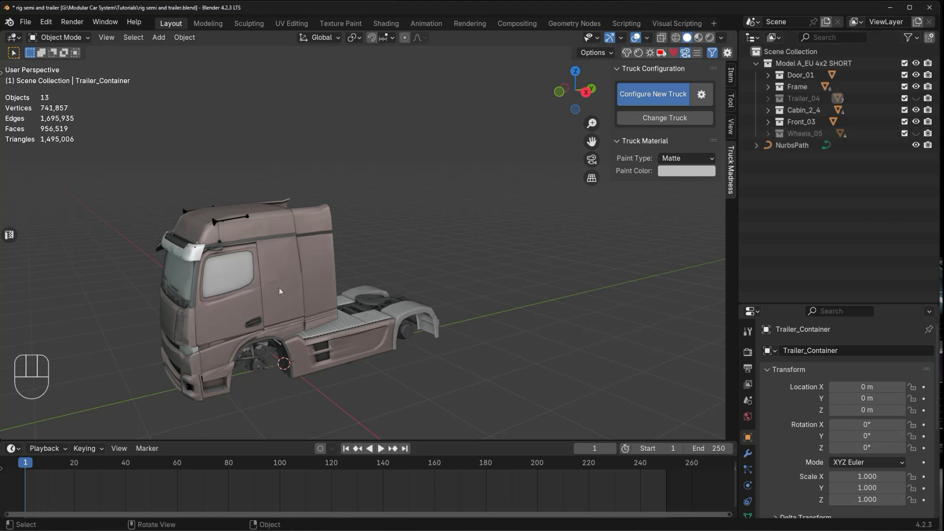
Join all visible truck body parts into one mesh, with the EU_4x2_SHORT.002 frame as the active object
left_click(291, 274)
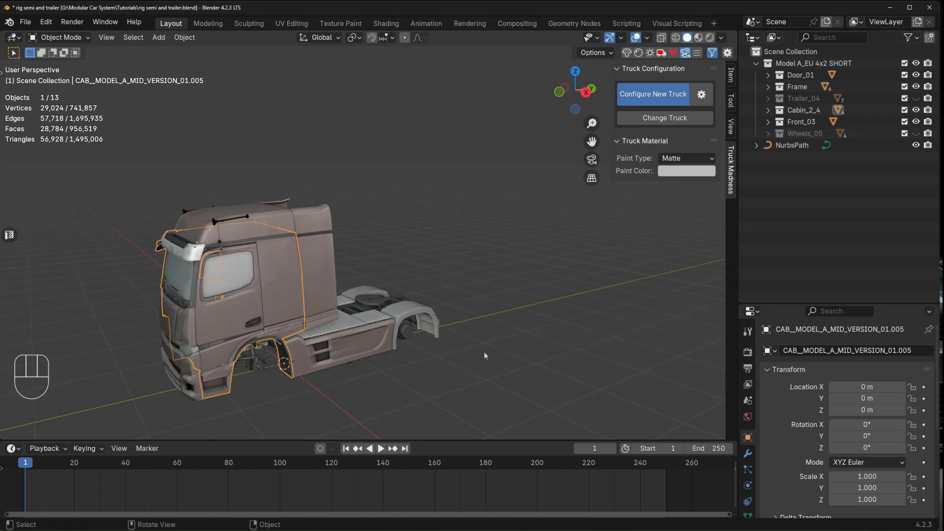
key("a")
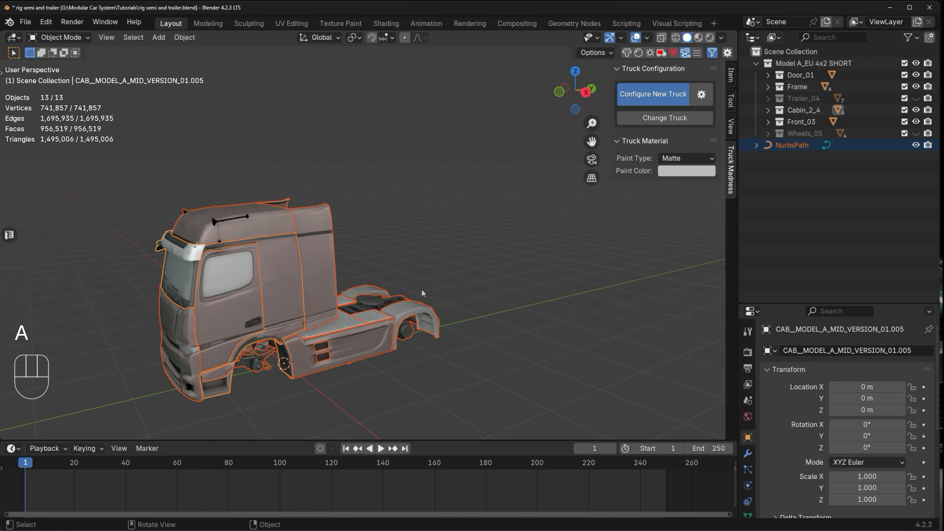
key("shift")
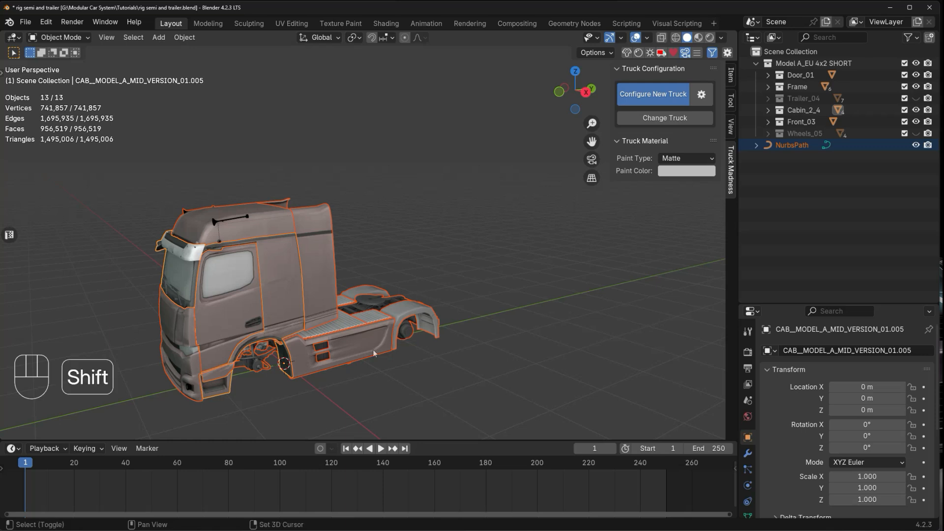
left_click(355, 344, "shift")
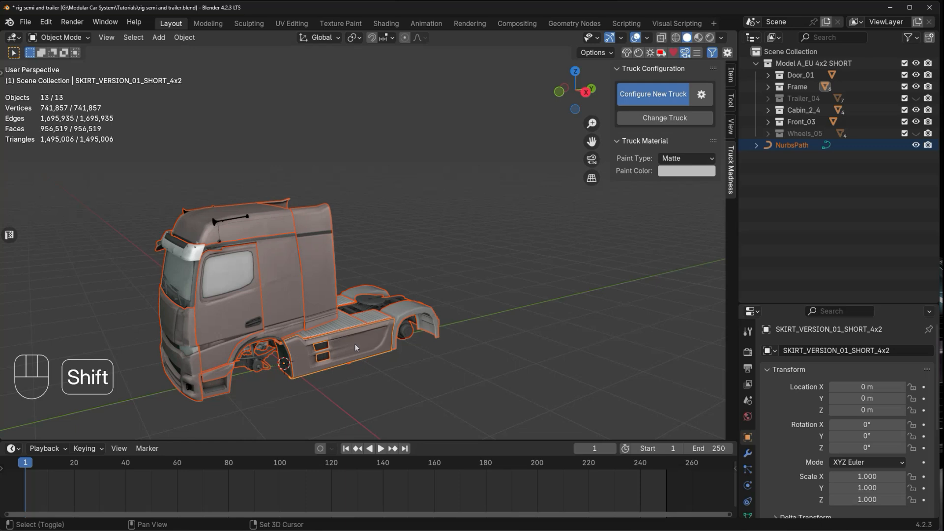
left_click(355, 344, "shift")
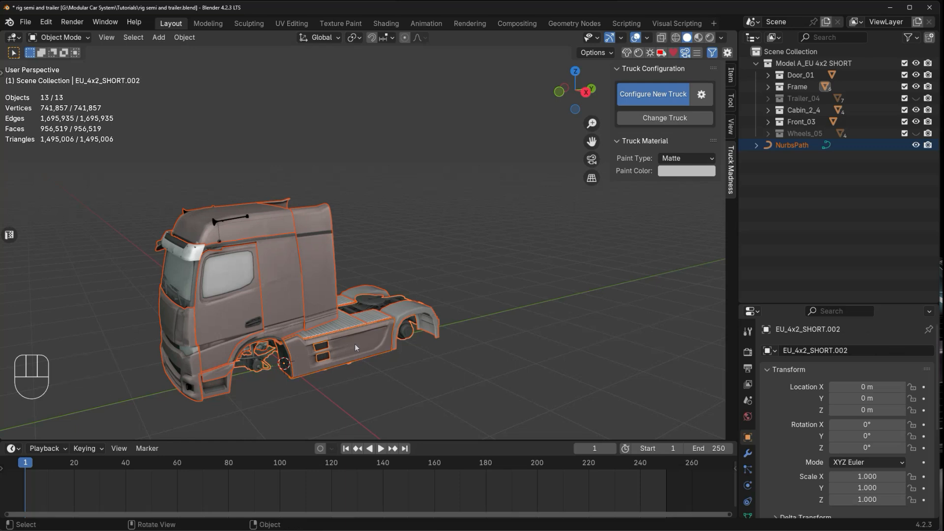
key("ctrl")
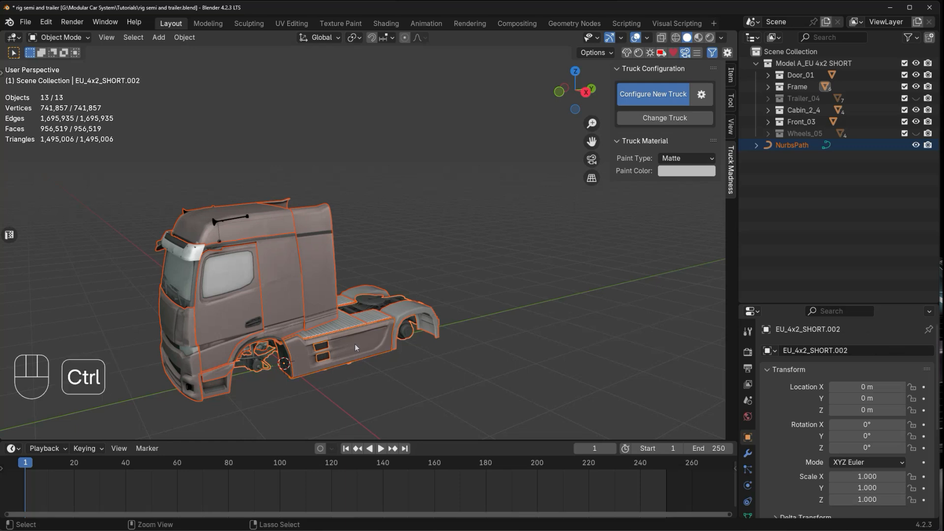
key("ctrl+j")
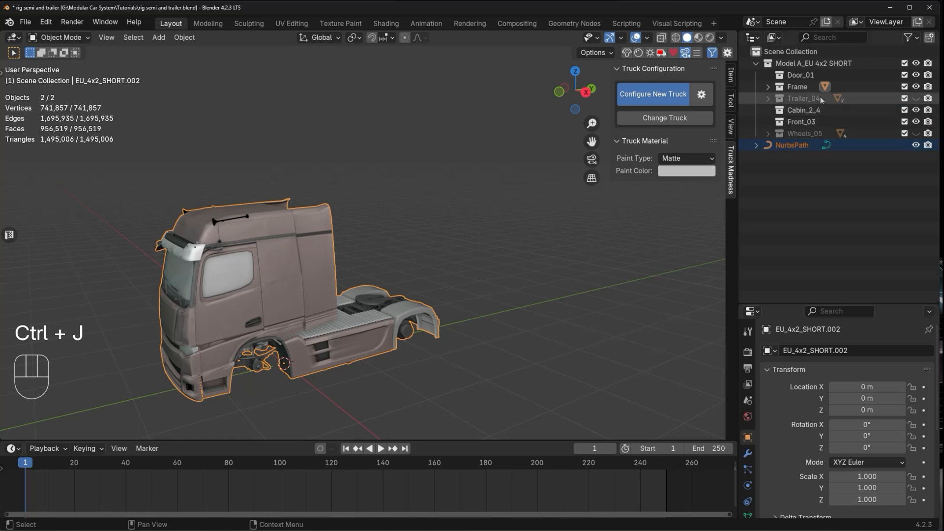
Expand the Frame collection and toggle the joined mesh's visibility to check what it contains
left_click(768, 87)
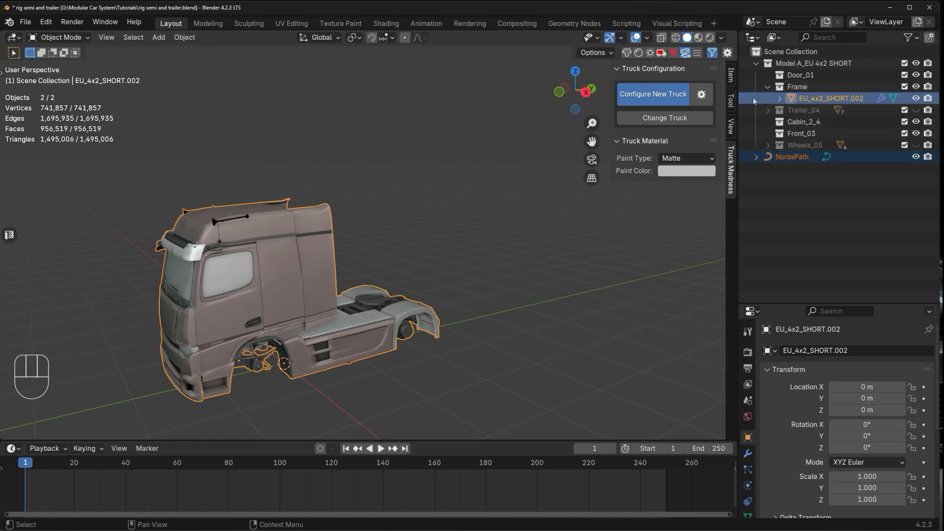
left_click(915, 99)
left_click(915, 98)
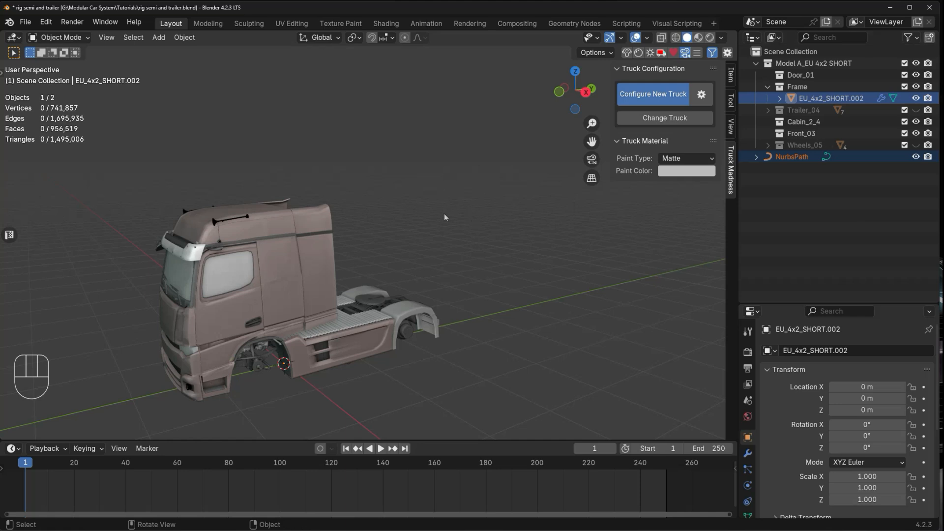
Consult the part-naming list in Notepad++ and rename the joined truck mesh to truck.body
left_click_drag(943, 107, 819, 107)
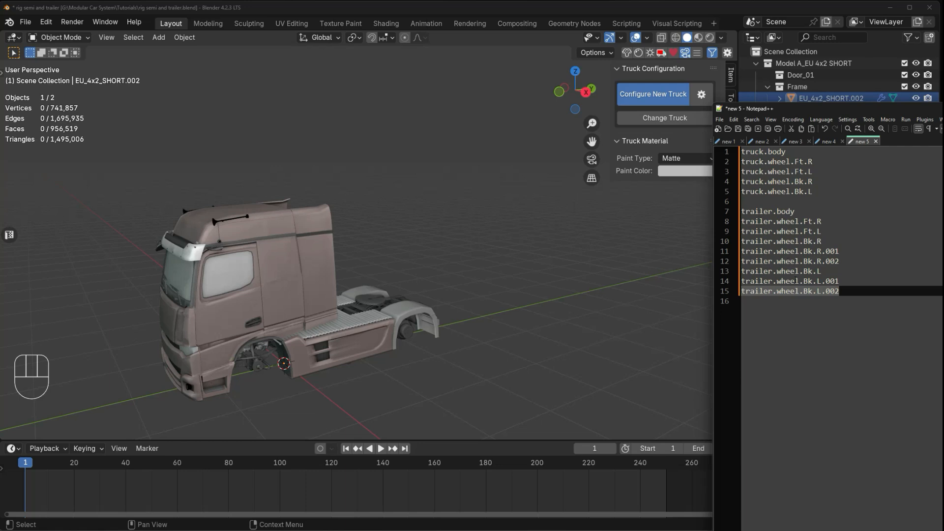
left_click_drag(822, 109, 943, 114)
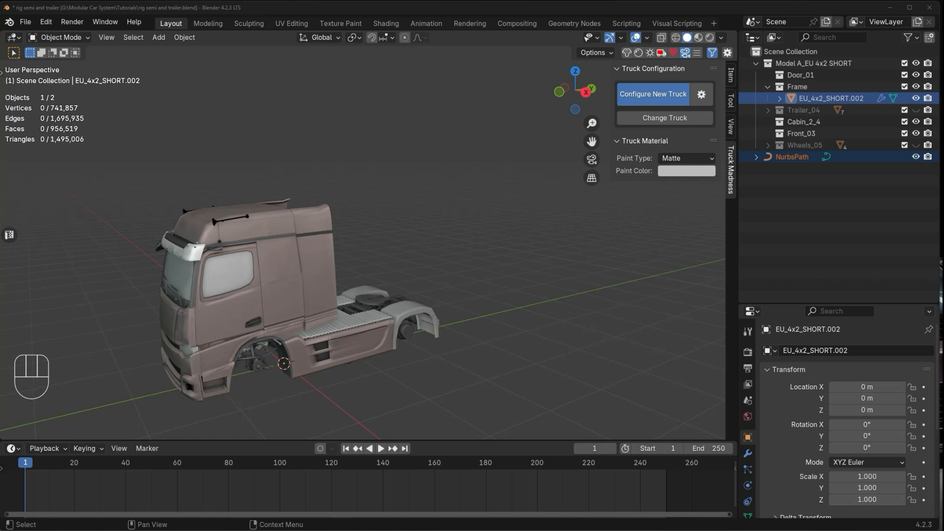
double_click(831, 98)
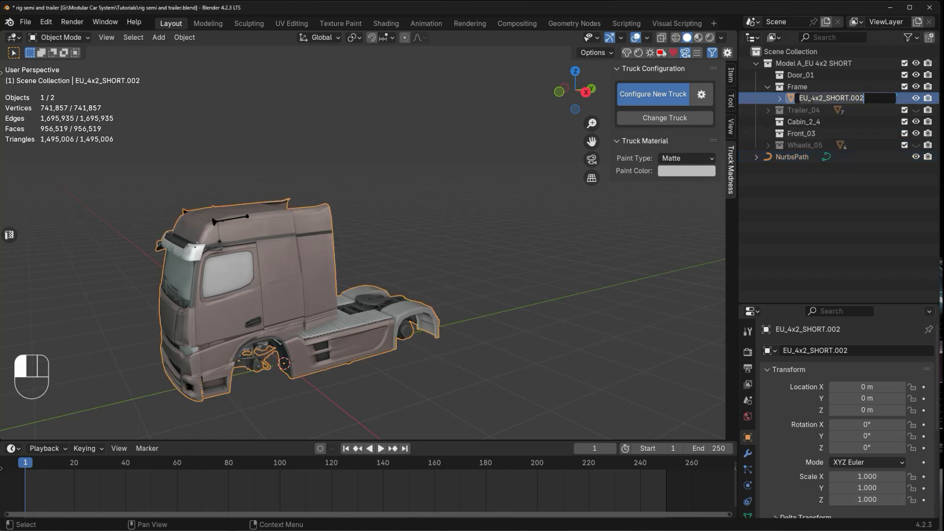
type("truck.body")
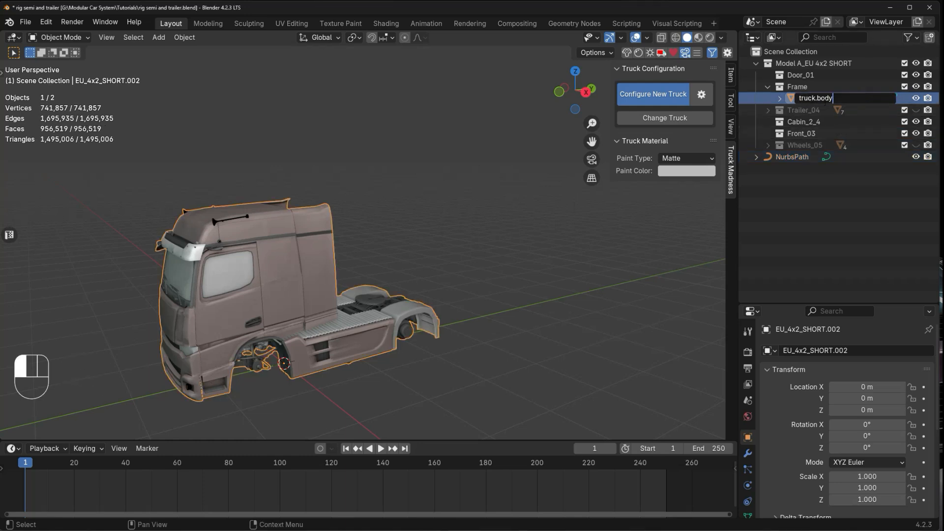
key("Return")
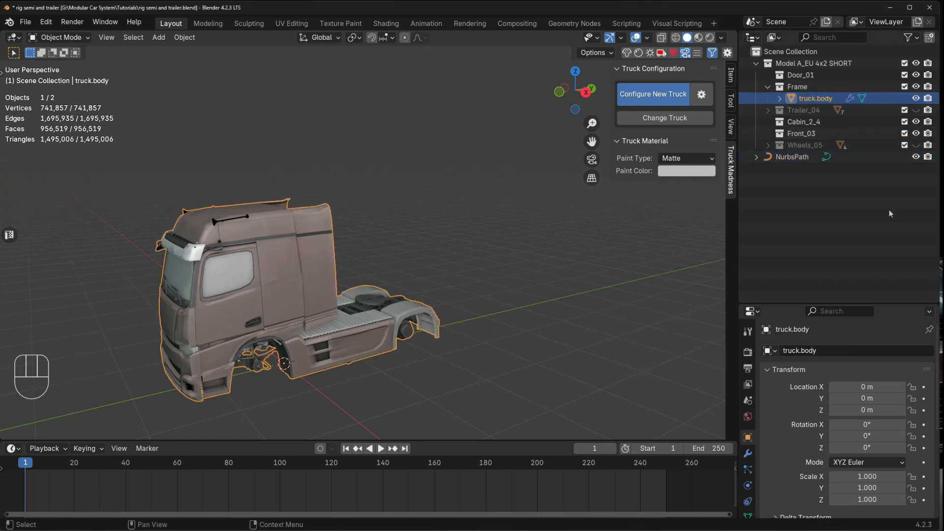
Delete the emptied Door_01, Cabin_2_4 and Front_03 collections from the scene
left_click(792, 76)
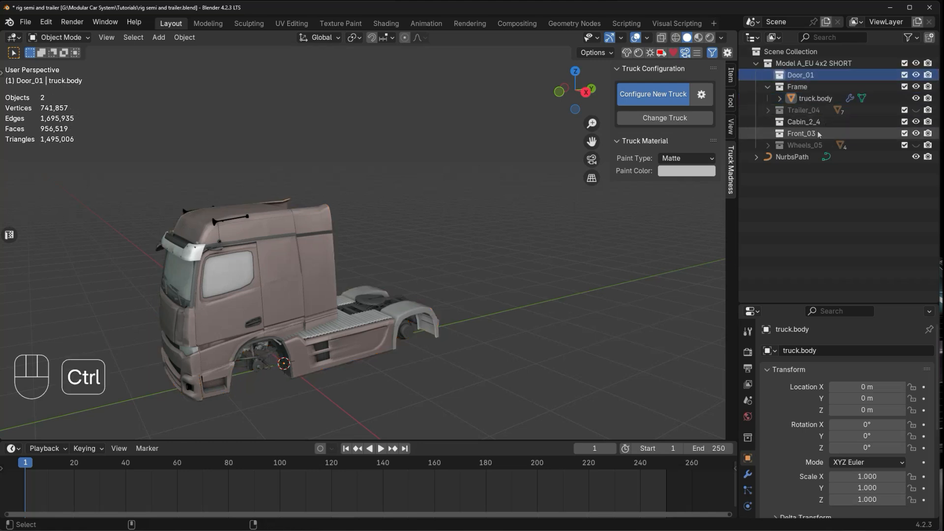
left_click(801, 122, "ctrl")
left_click(801, 133, "ctrl")
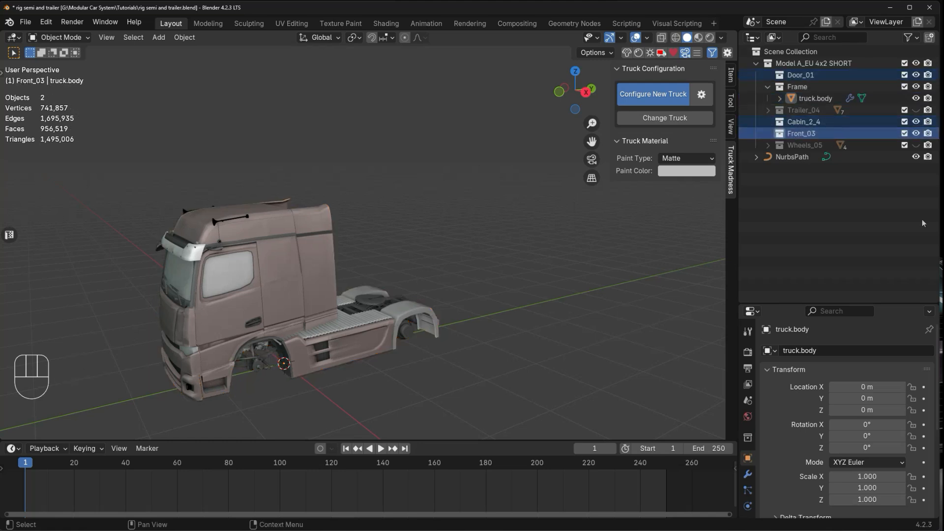
key("Delete")
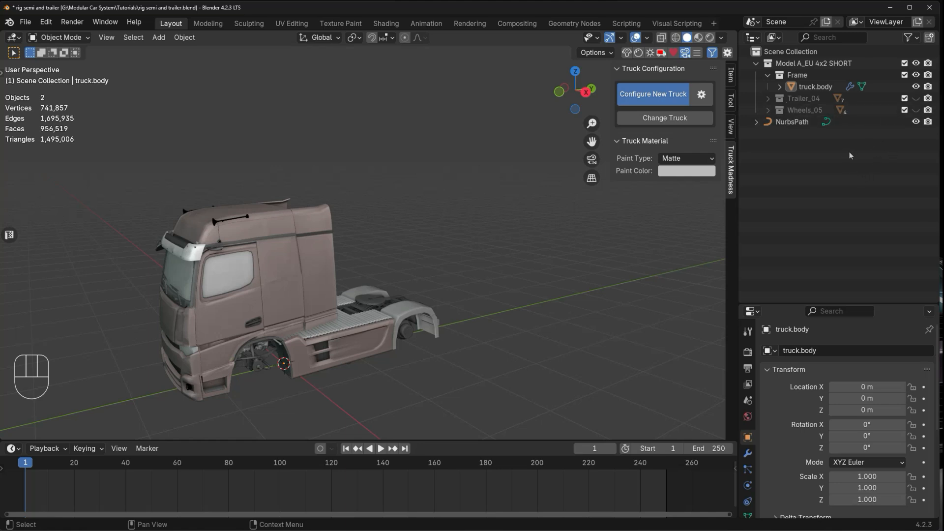
Rename the Frame collection to Truck01
double_click(797, 75)
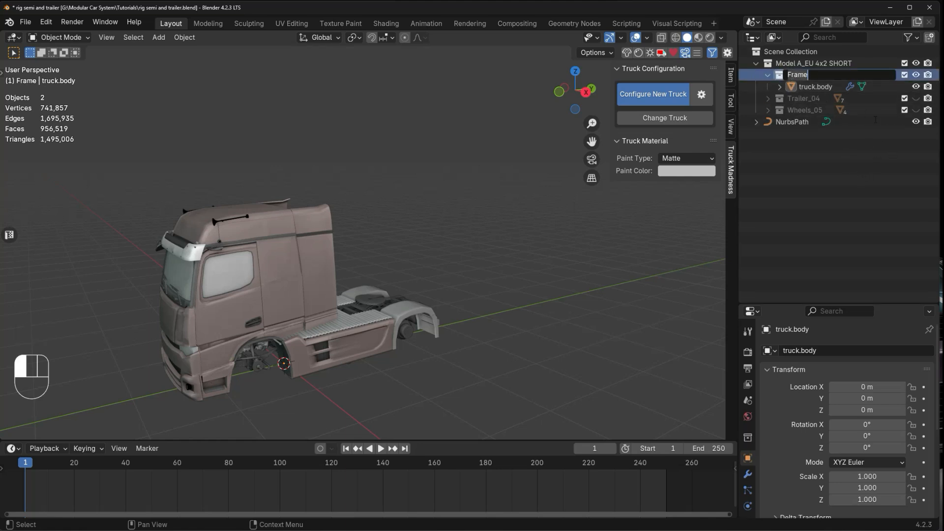
type("Truck01")
key("Return")
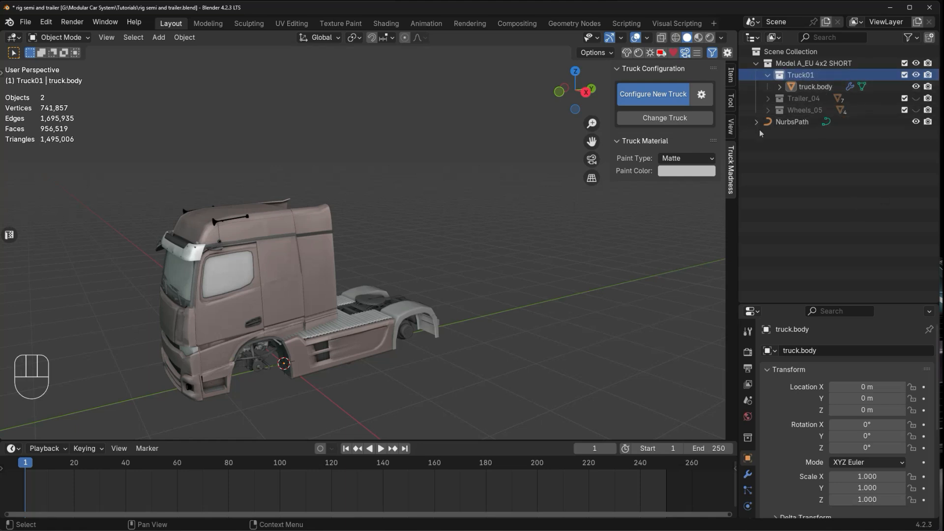
left_click(780, 87)
left_click(780, 87)
left_click(824, 176)
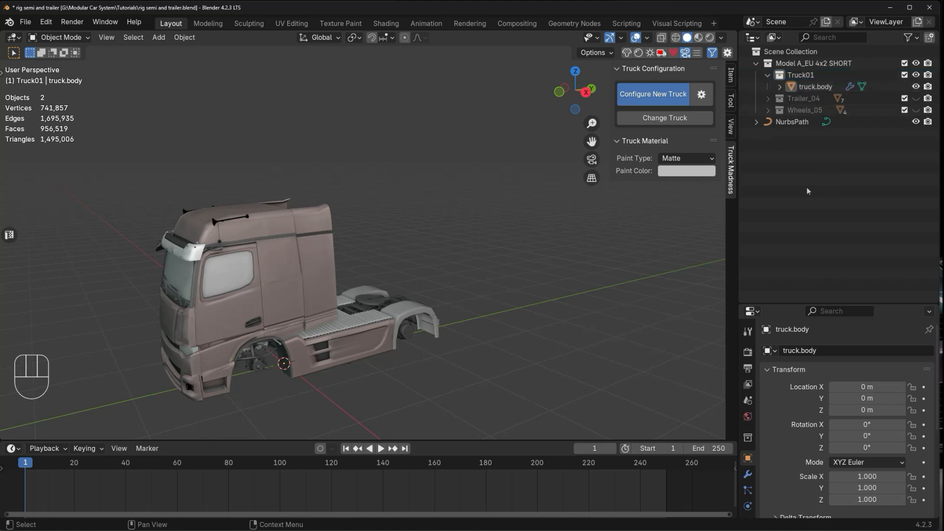
Hide the Truck01 collection, show Wheels_05, and rename the truck's front right wheel to truck.wheel.Ft.R
left_click(915, 75)
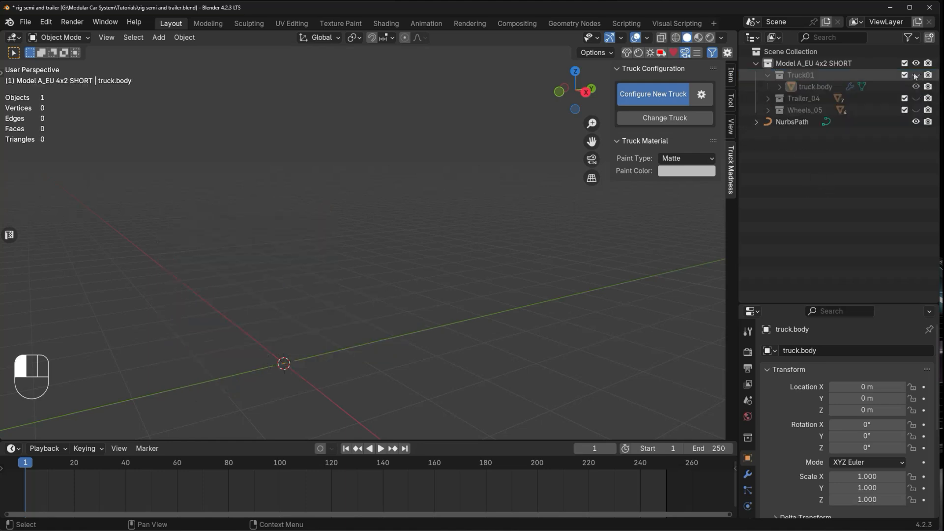
left_click(915, 109)
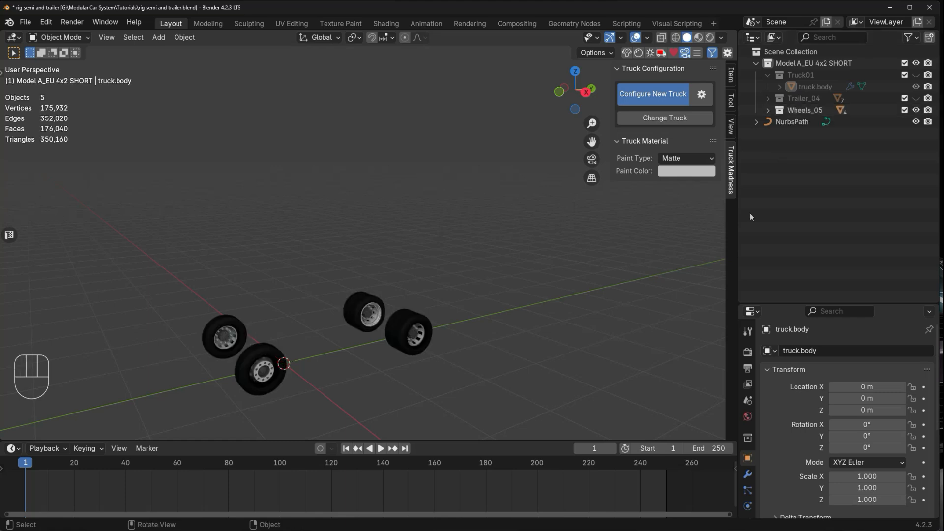
left_click(216, 341)
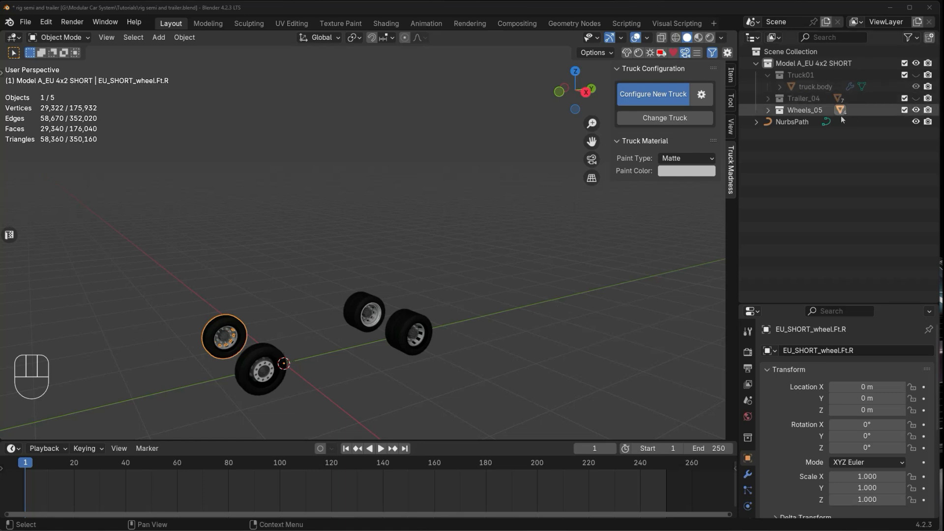
left_click(767, 110)
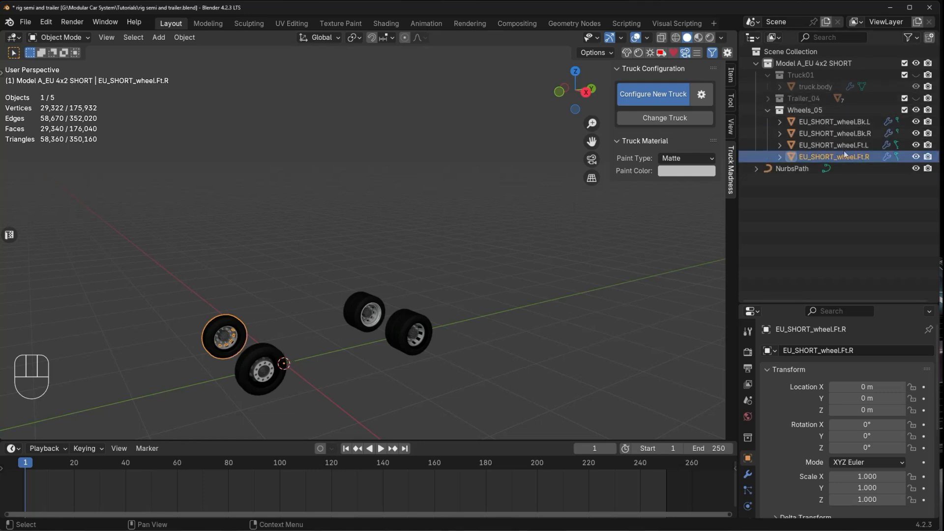
double_click(839, 157)
type("truck.wheel.Ft.R")
key("Return")
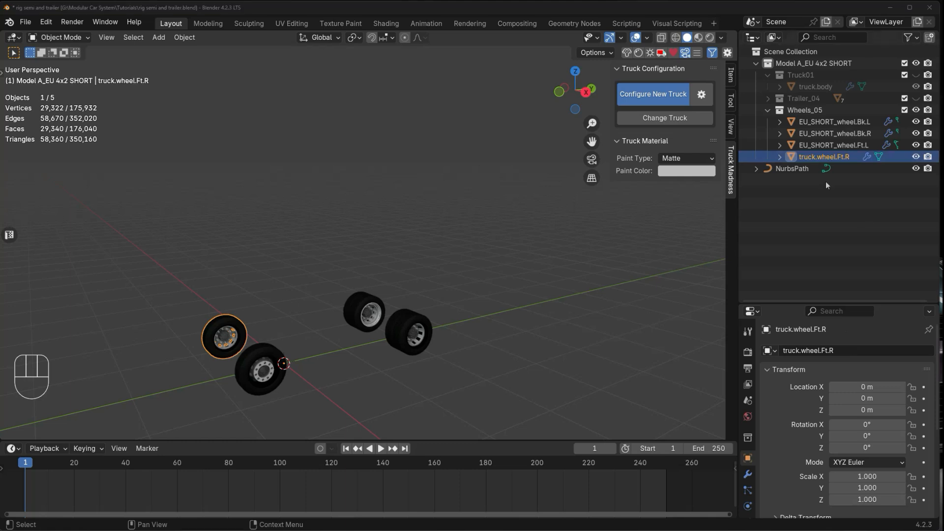
Rename the truck's front left wheel to truck.wheel.Ft.L
left_click(243, 360)
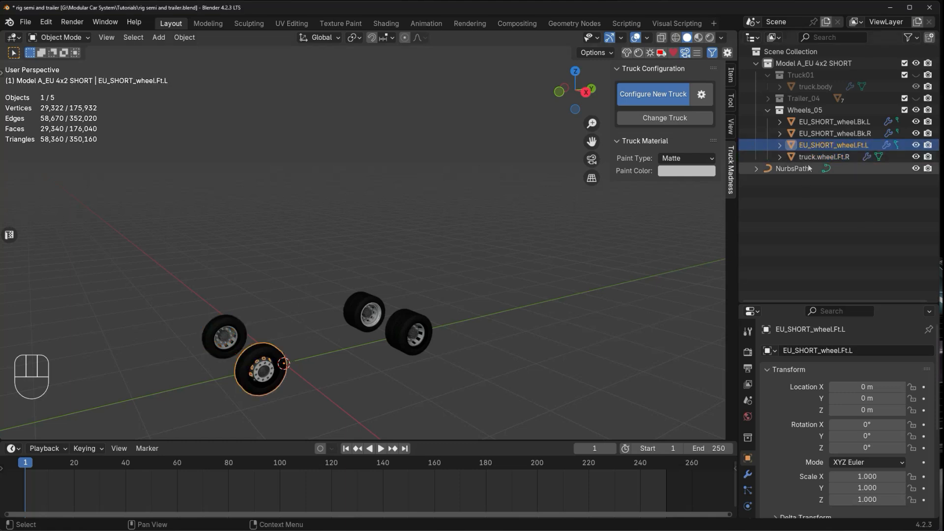
double_click(810, 145)
type("truck.wheel.Ft.L")
key("Return")
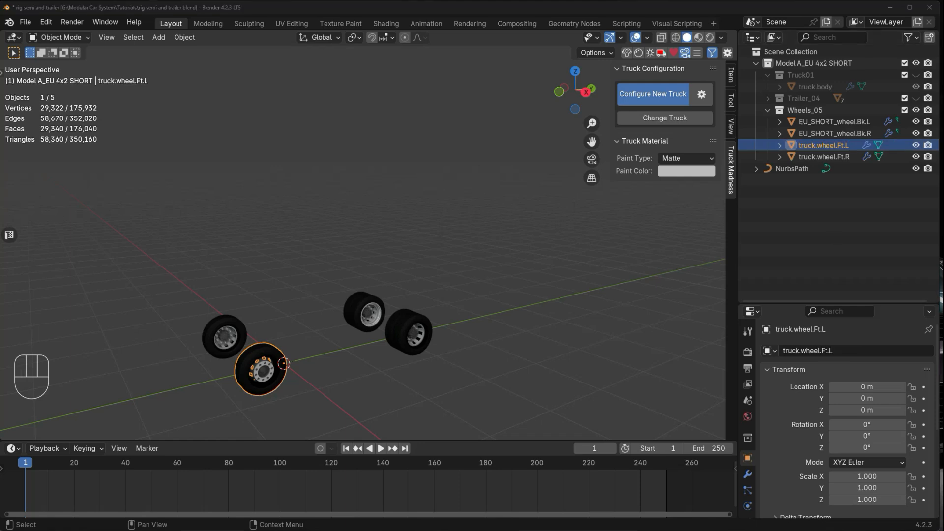
Rename the truck's rear right wheel to truck.wheel.Bk.R
left_click(383, 317)
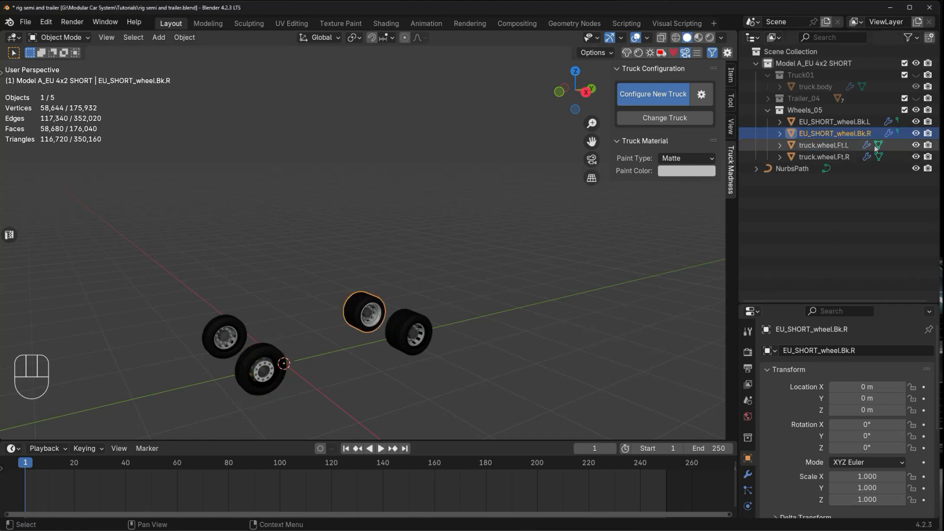
left_click(834, 133, "ctrl")
type("truck.wheel.Bk.R")
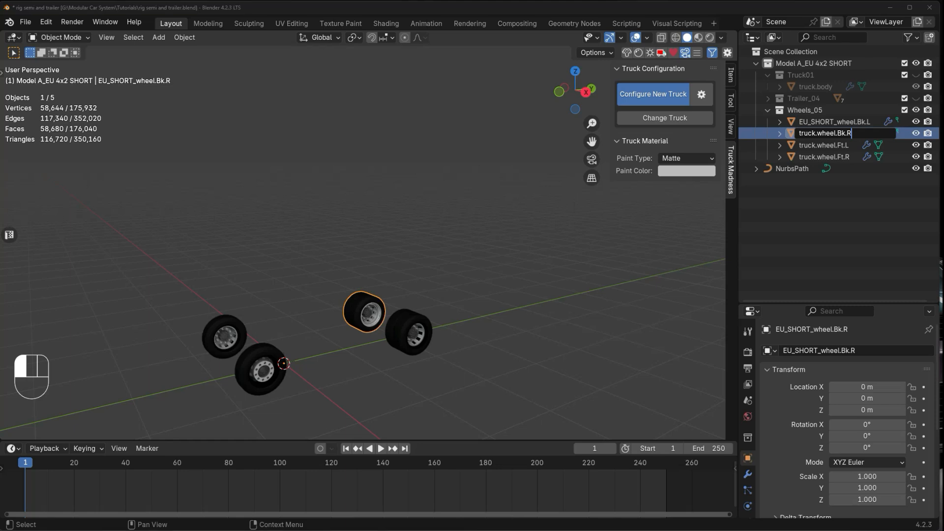
left_click(401, 321)
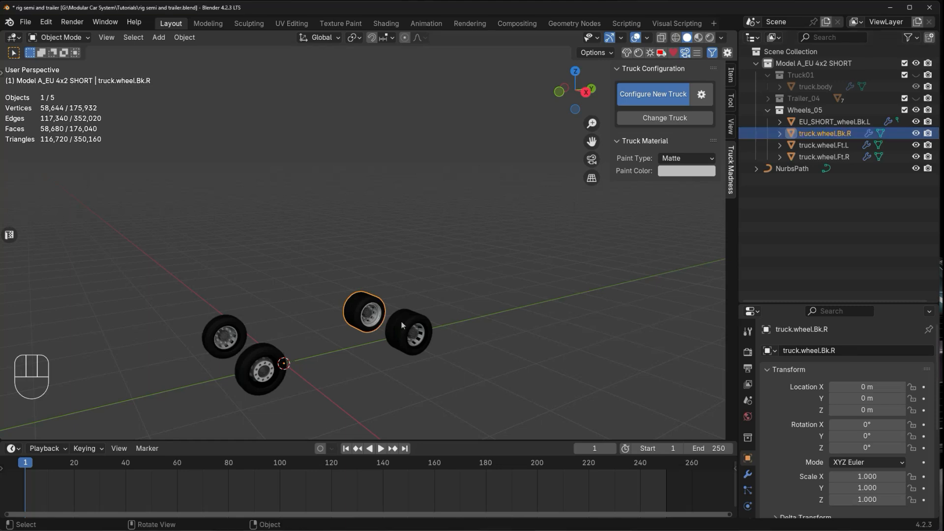
Rename the truck's rear left wheel to truck.wheel.Bk.L
left_click(402, 322)
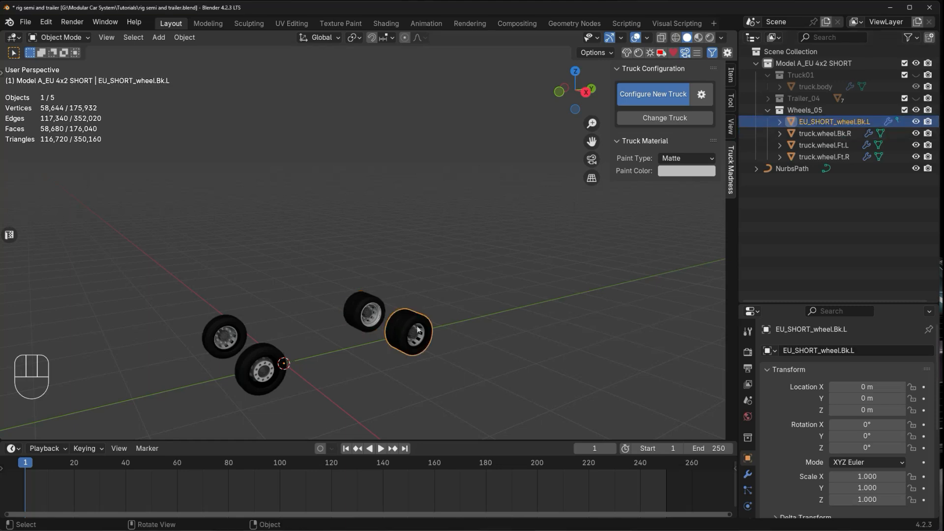
double_click(852, 121)
type("truck.wheel.Bk.L")
key("Return")
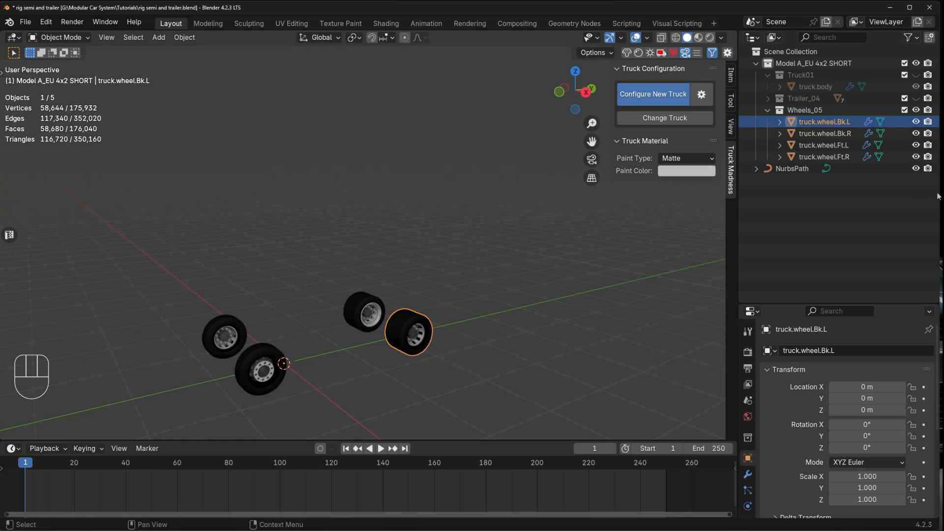
Check the trailer by showing and rehiding Trailer_04, and make the Truck01 collection visible again
left_click(916, 99)
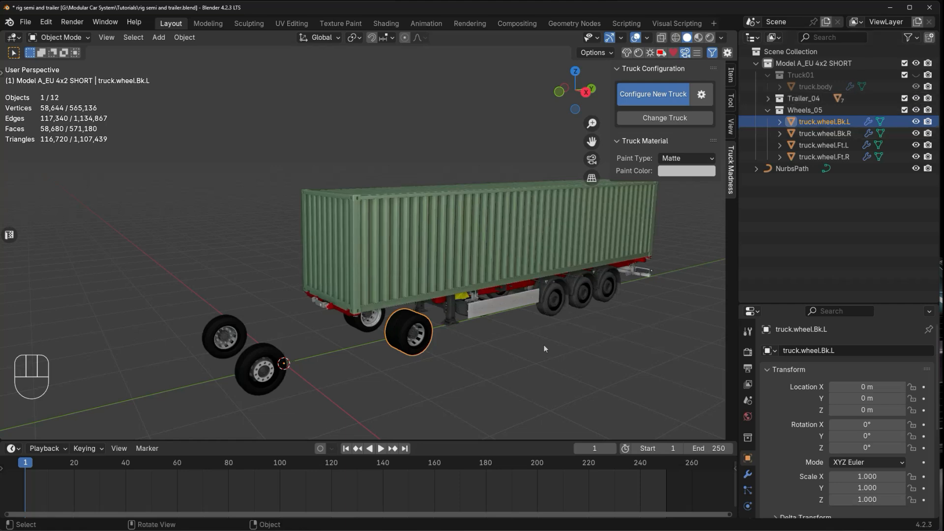
left_click(915, 99)
left_click(916, 75)
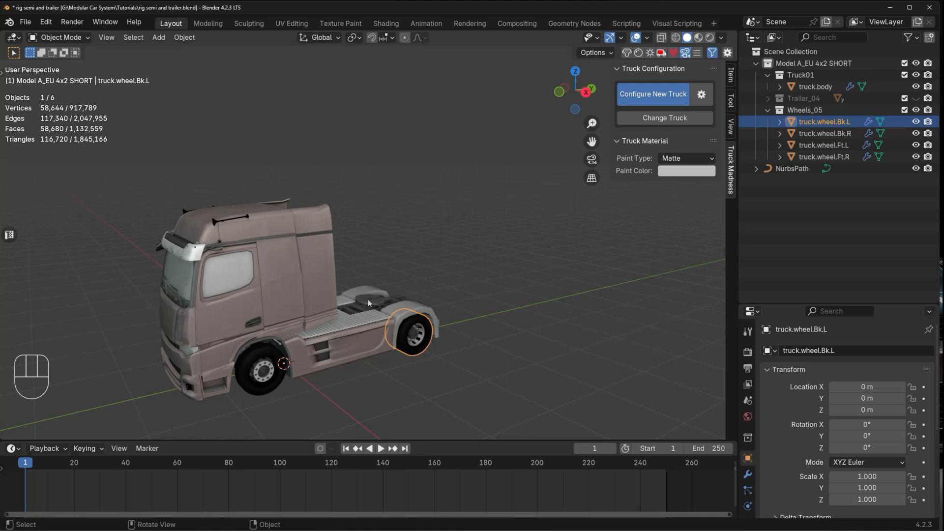
With nothing selected, add a Plain Axes empty at the world origin and scale it by 3
middle_click_drag(369, 302, 358, 332)
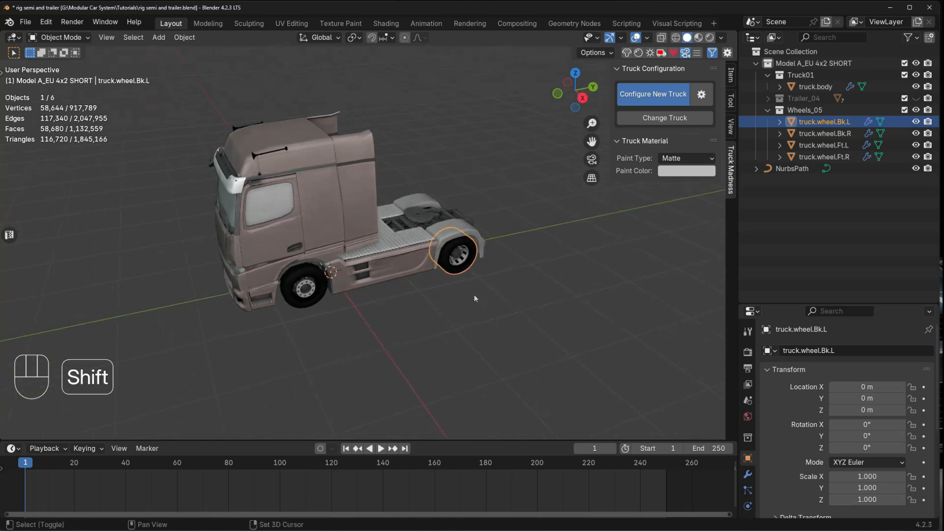
middle_click_drag(474, 294, 420, 411, "shift")
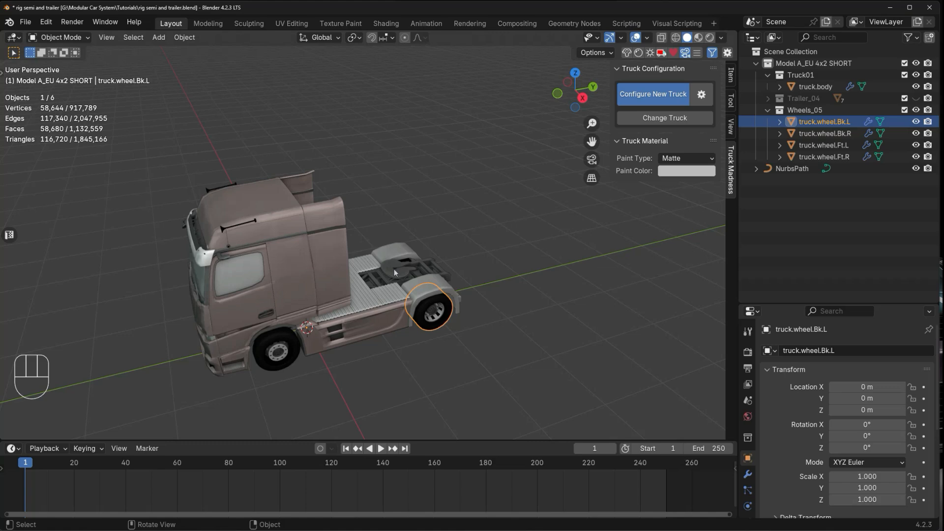
left_click(440, 377)
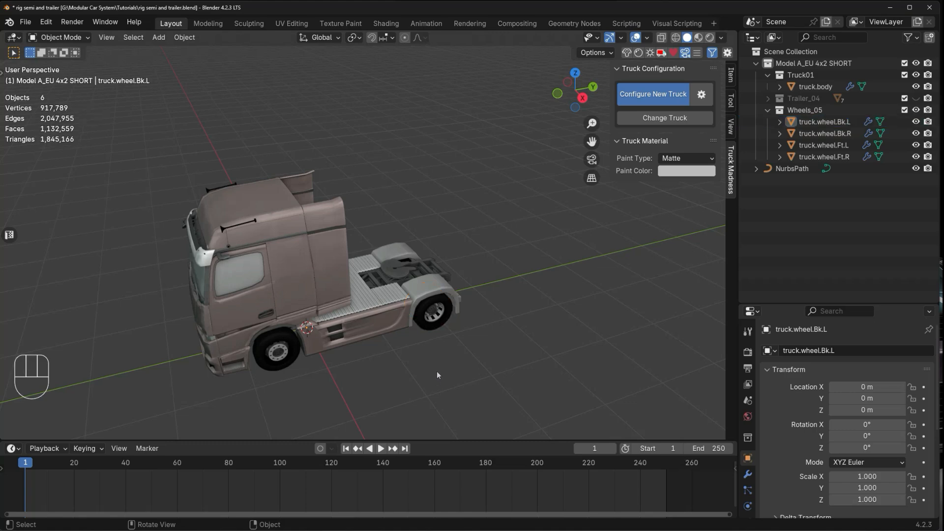
key("shift+a")
mouse_move(438, 375)
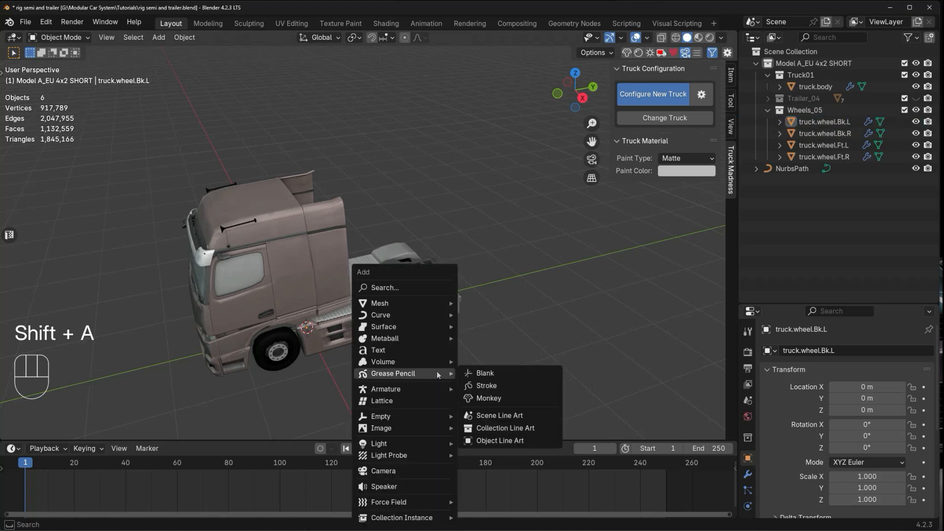
mouse_move(410, 417)
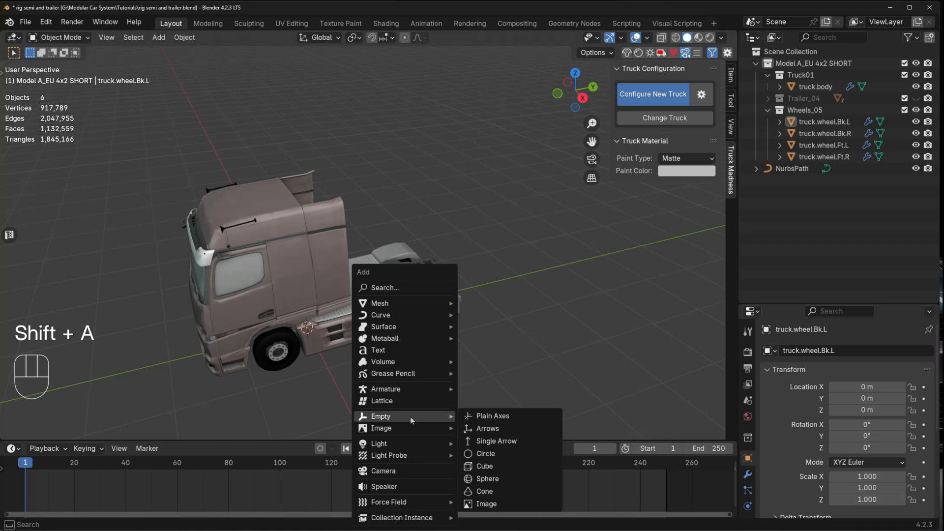
left_click(513, 417)
key("s")
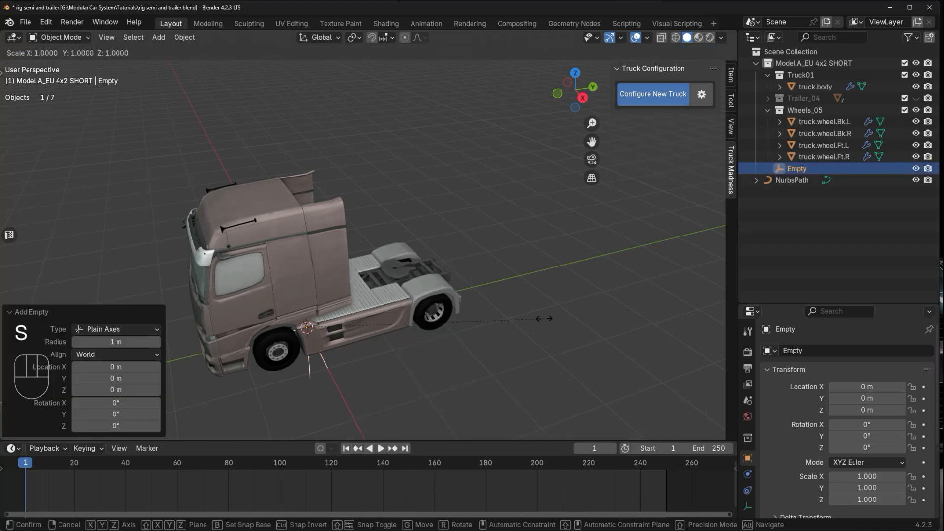
key("3")
left_click(544, 318)
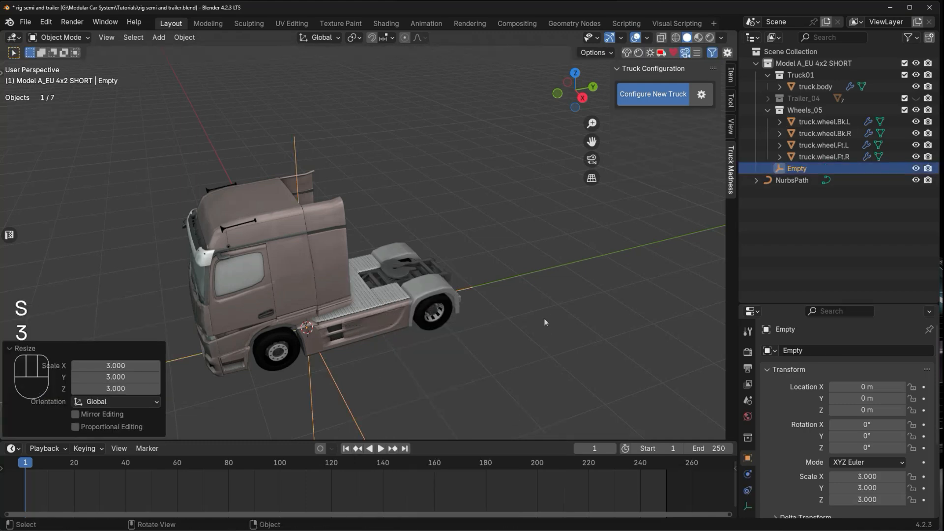
In top view, move the empty about 1.49 m along Y onto the centre of the truck's trailer coupling plate
key("KP_7")
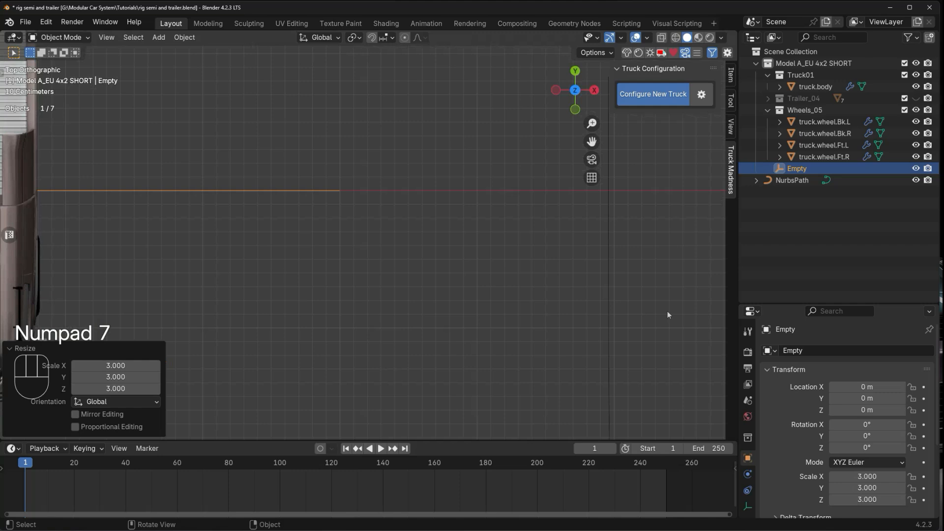
middle_click_drag(400, 265, 547, 282, "shift")
key("g")
key("y")
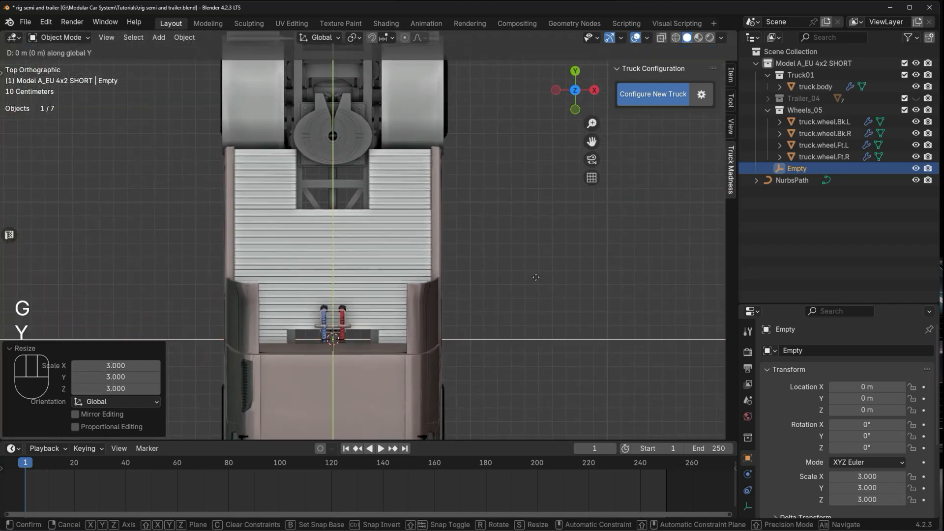
left_click(510, 77)
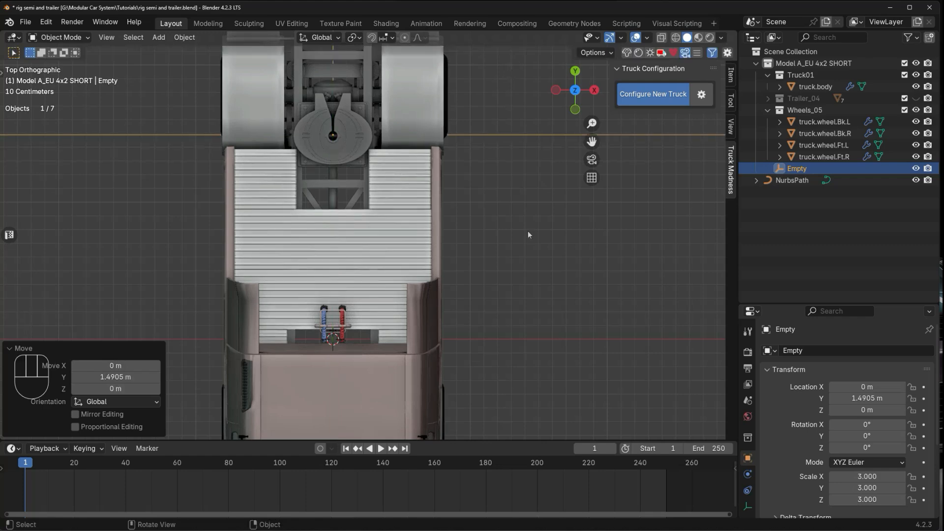
middle_click_drag(529, 235, 456, 247)
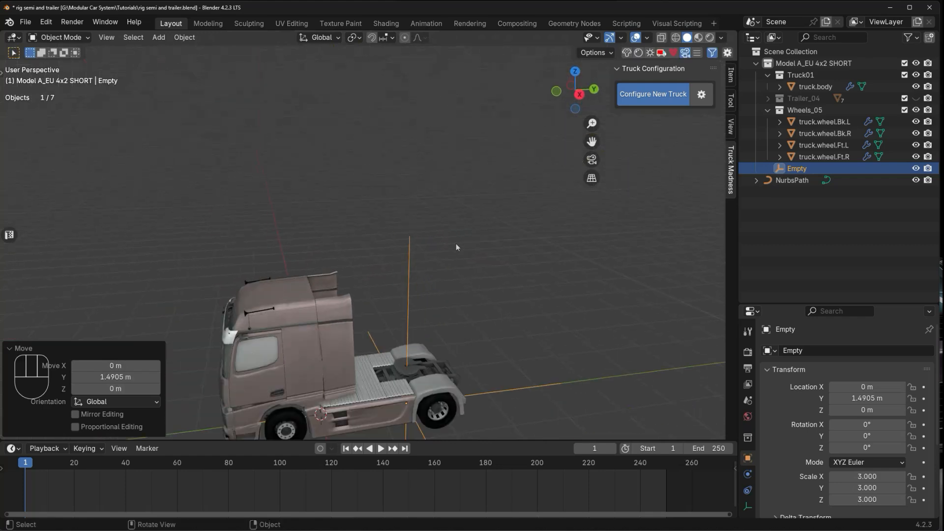
middle_click_drag(498, 286, 576, 279, "shift")
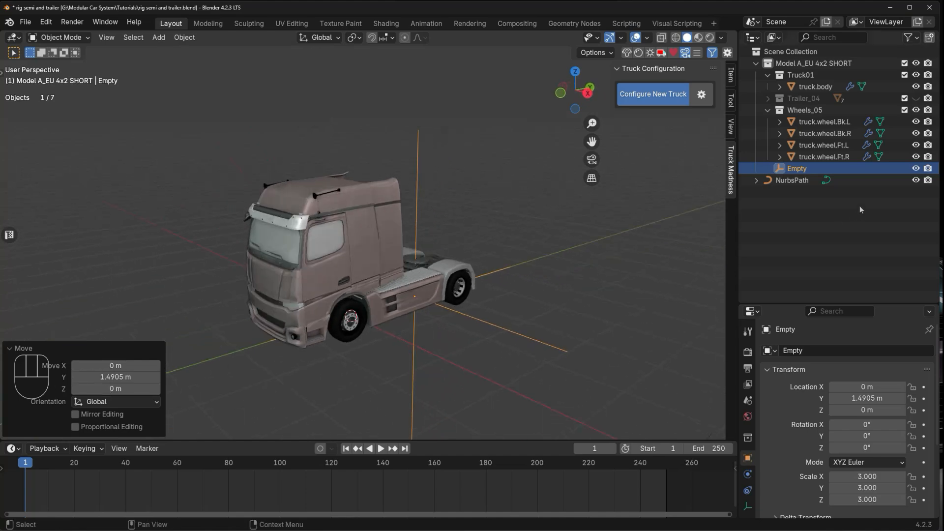
middle_click_drag(487, 227, 451, 231)
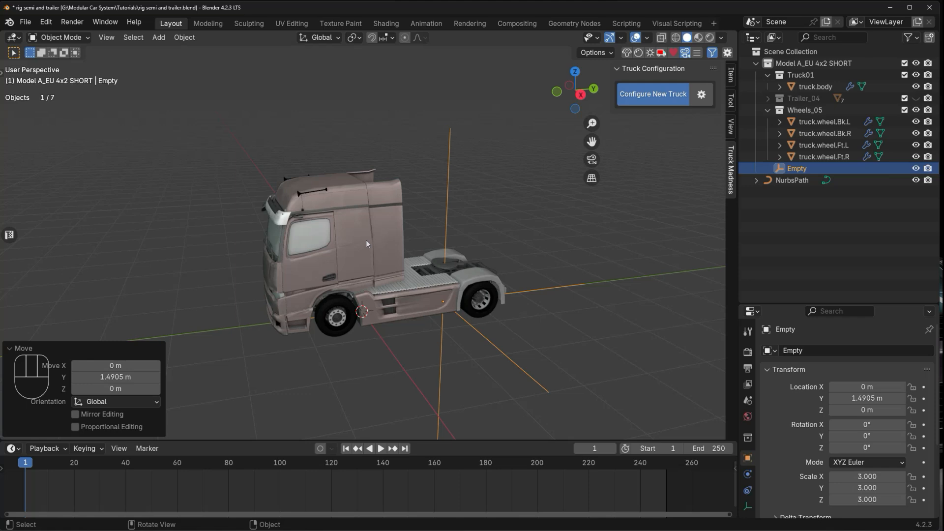
left_click(494, 199)
left_click(446, 204)
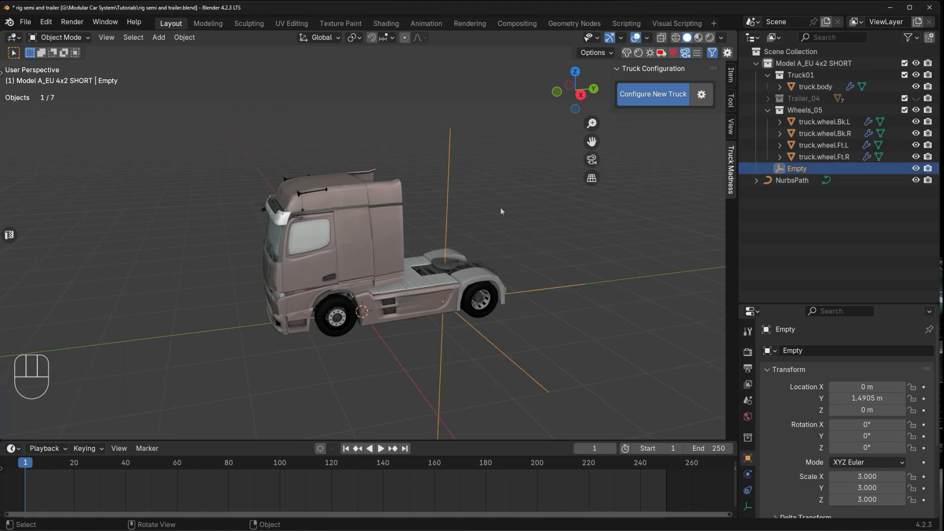
key("shift")
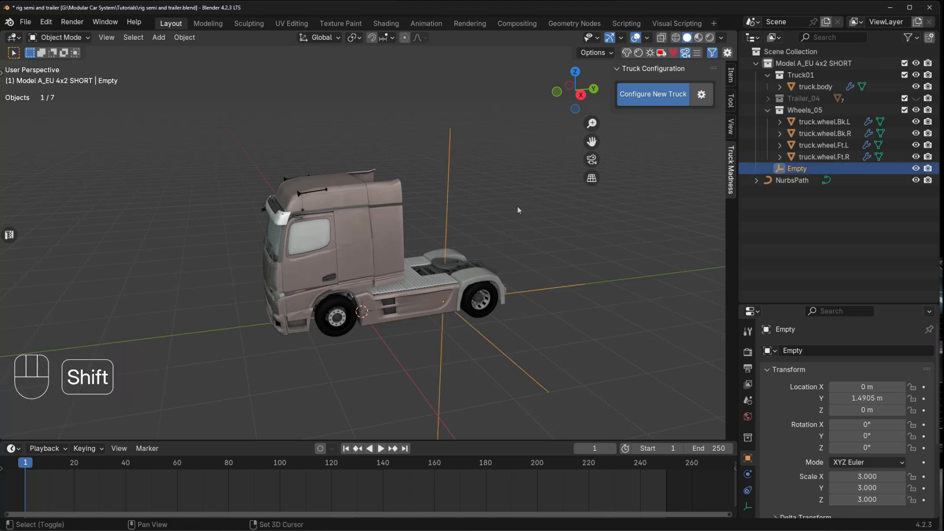
Parent the empty to truck.body using Object (Keep Transform), and clear the selection
left_click(350, 247, "shift")
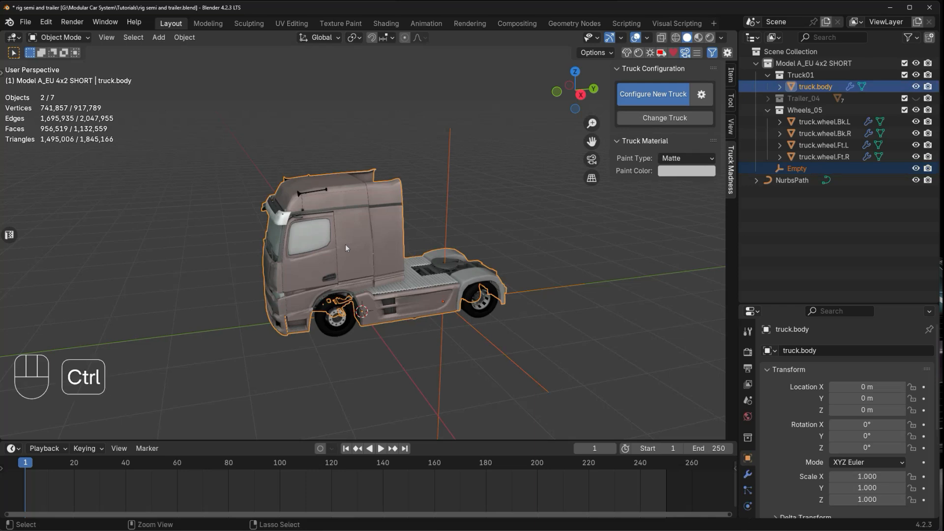
key("ctrl+p")
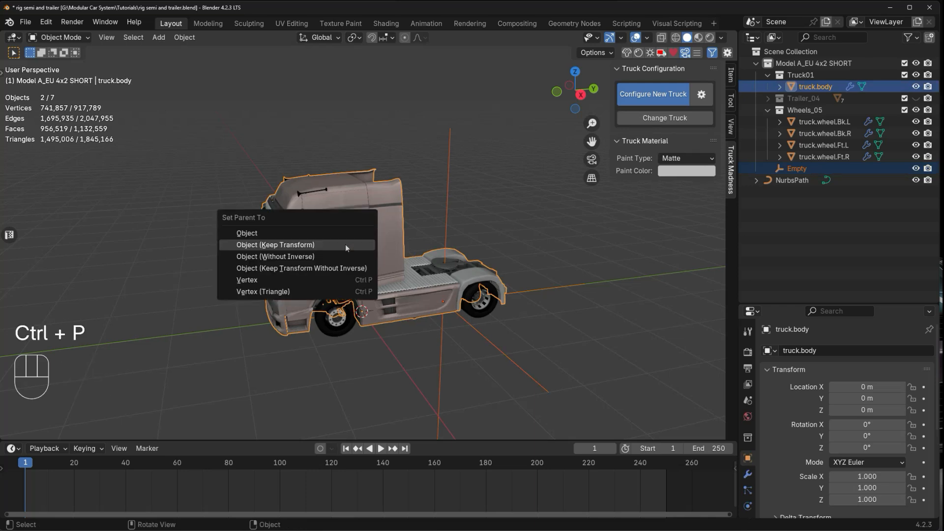
left_click(345, 245)
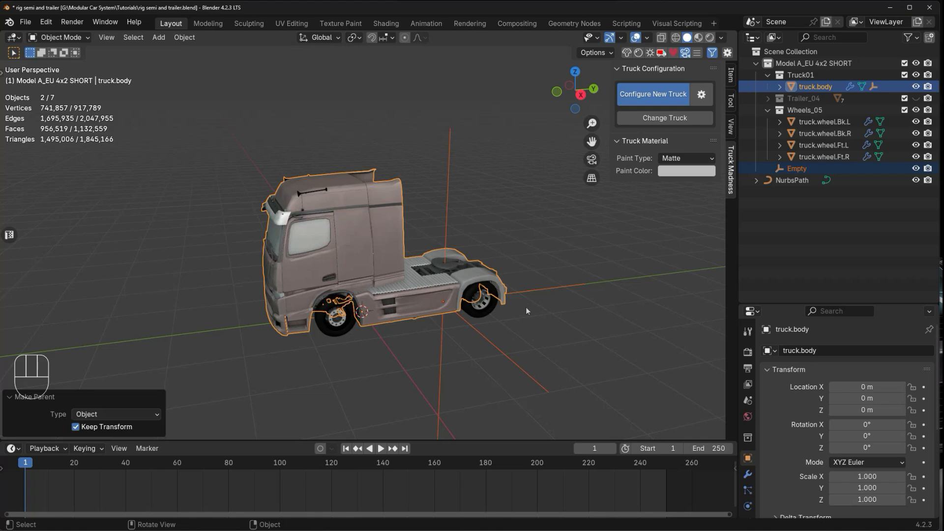
left_click(551, 329)
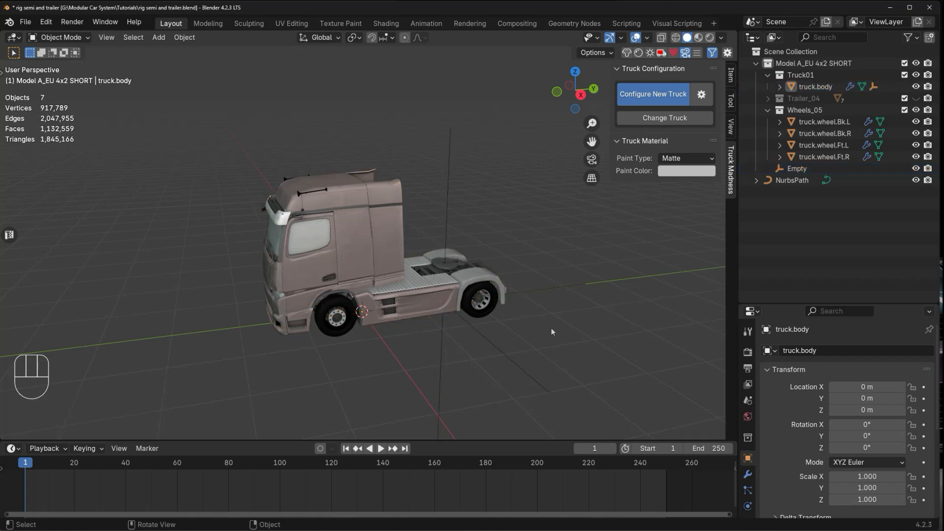
Test the parenting with a cancelled move of the truck body, and check the child objects listed under truck.body
left_click(339, 258)
key("g")
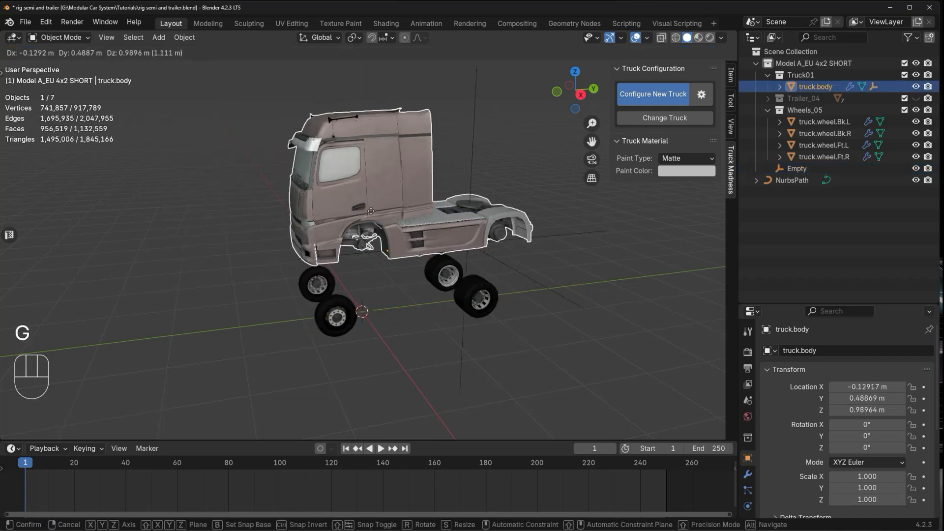
right_click(287, 222)
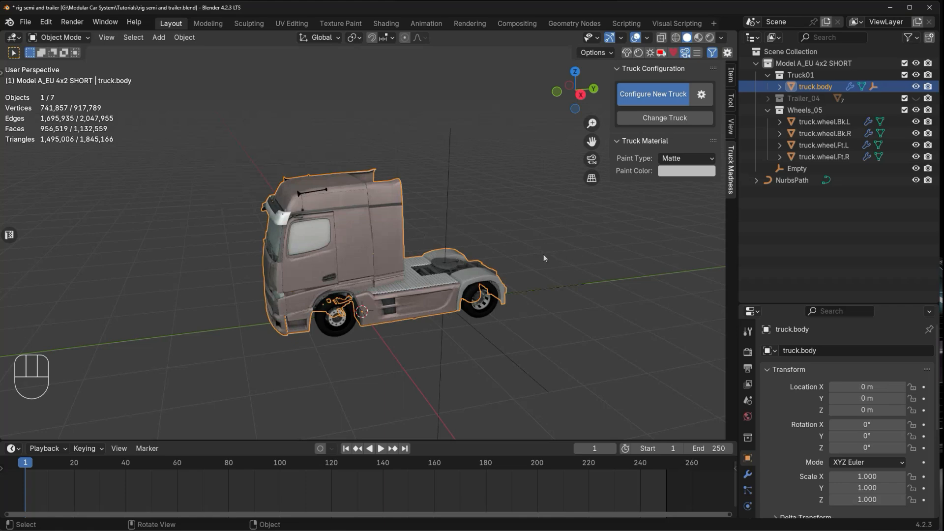
left_click(779, 88)
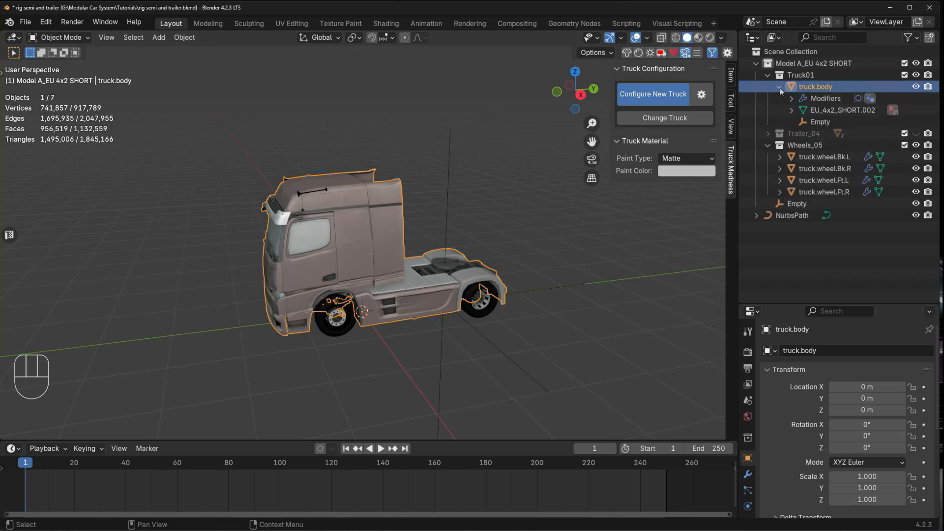
left_click(779, 87)
Move the four truck wheel objects from the Wheels_05 collection into the Truck01 collection
left_click(822, 121)
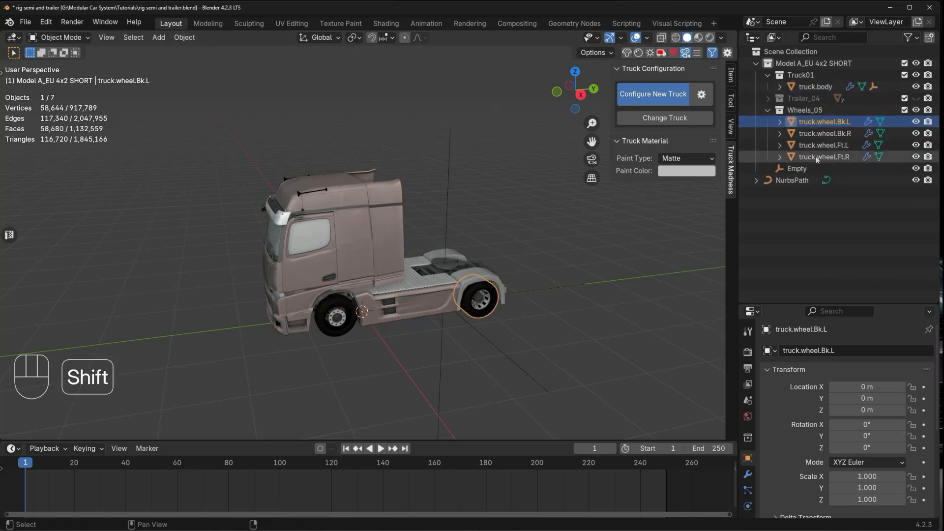
left_click(817, 157, "shift")
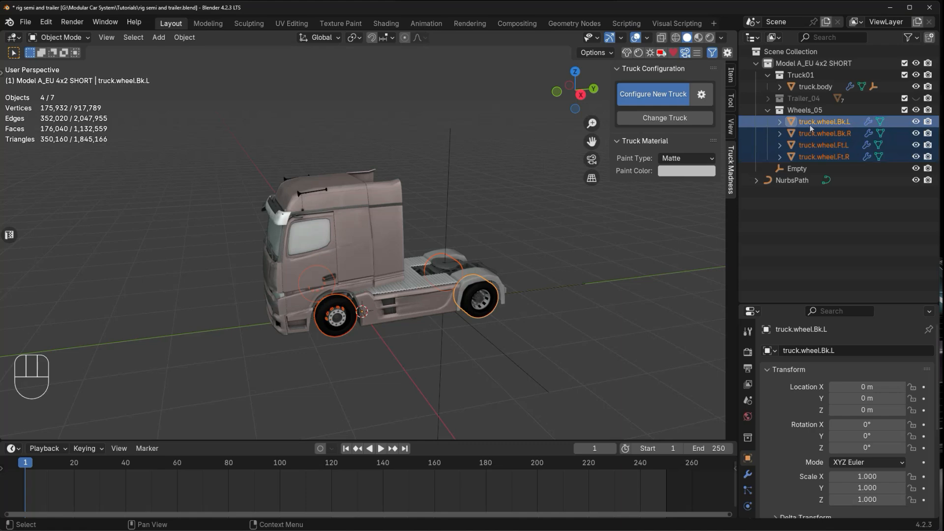
left_click_drag(810, 128, 800, 87)
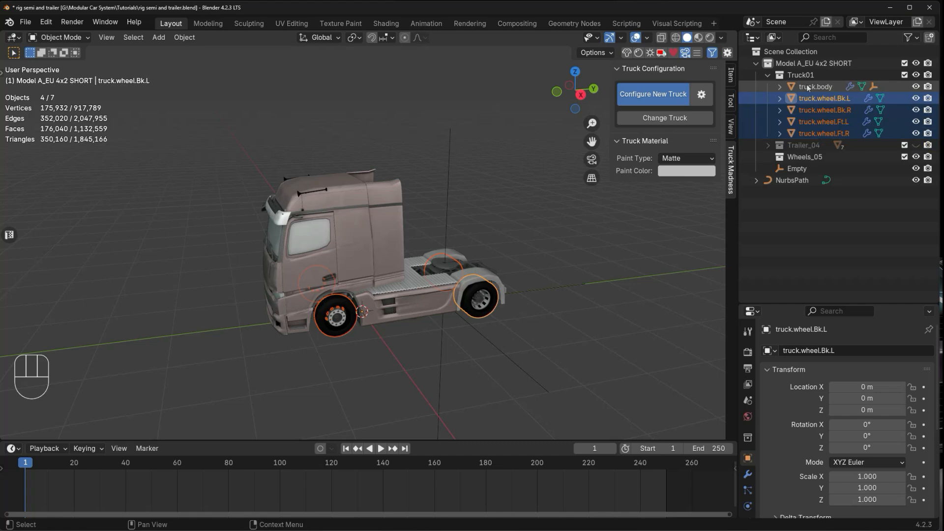
Set the origins of truck.body and the four truck wheels to their geometry, and check the front left wheel's origin
left_click(808, 87, "shift")
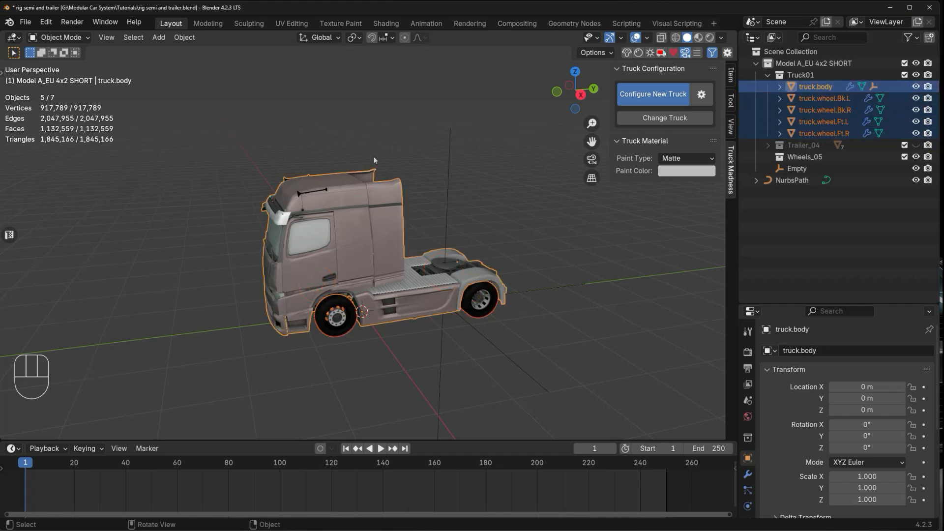
left_click(186, 39)
mouse_move(200, 63)
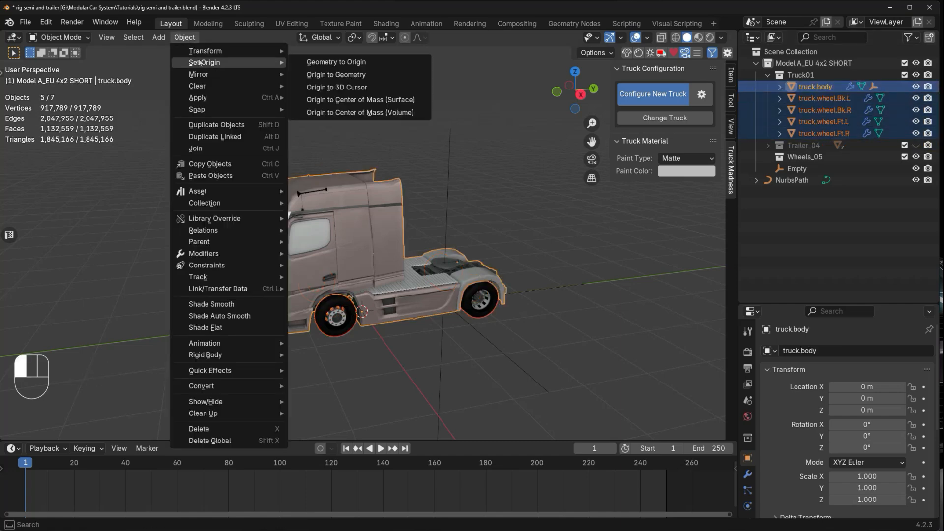
left_click(344, 77)
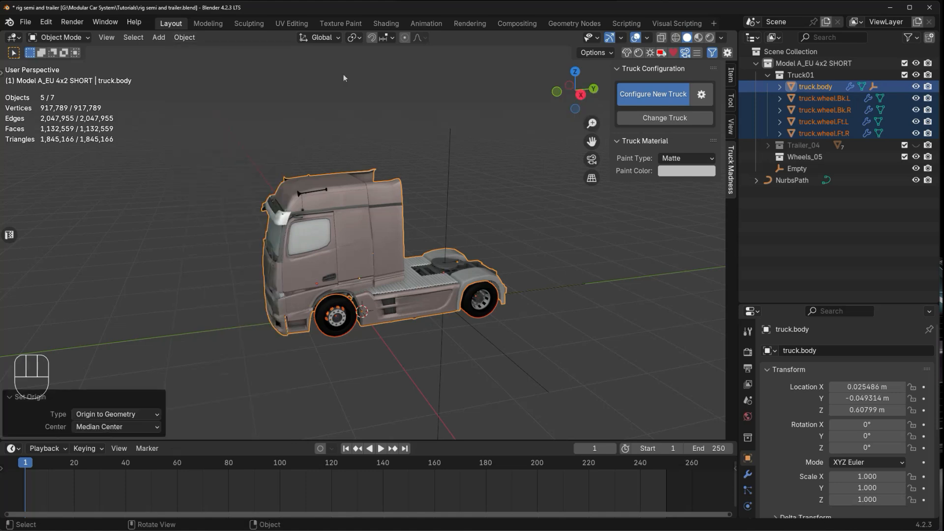
left_click(540, 212)
middle_click_drag(397, 343, 439, 351)
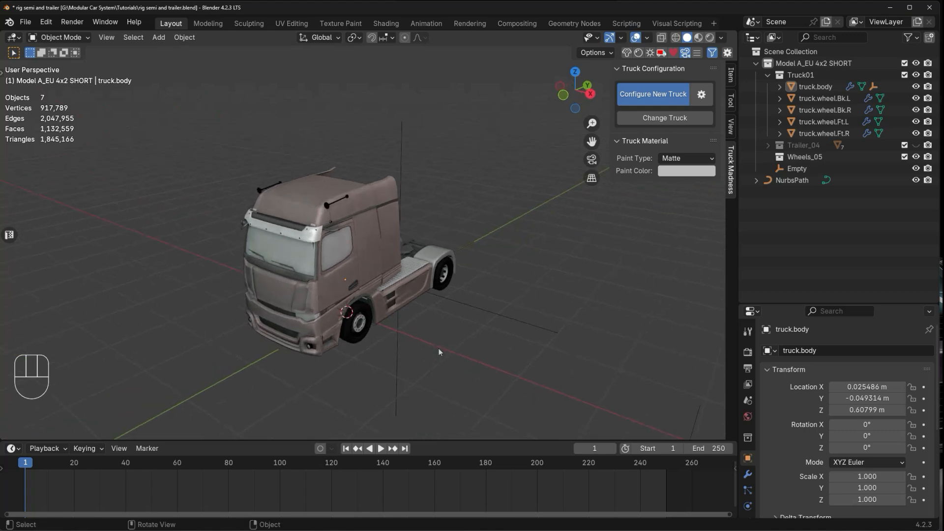
left_click(361, 339)
mouse_move(366, 341)
middle_mouse_down()
mouse_move(349, 353)
mouse_move(247, 336)
mouse_move(361, 341)
mouse_move(350, 341)
middle_mouse_up()
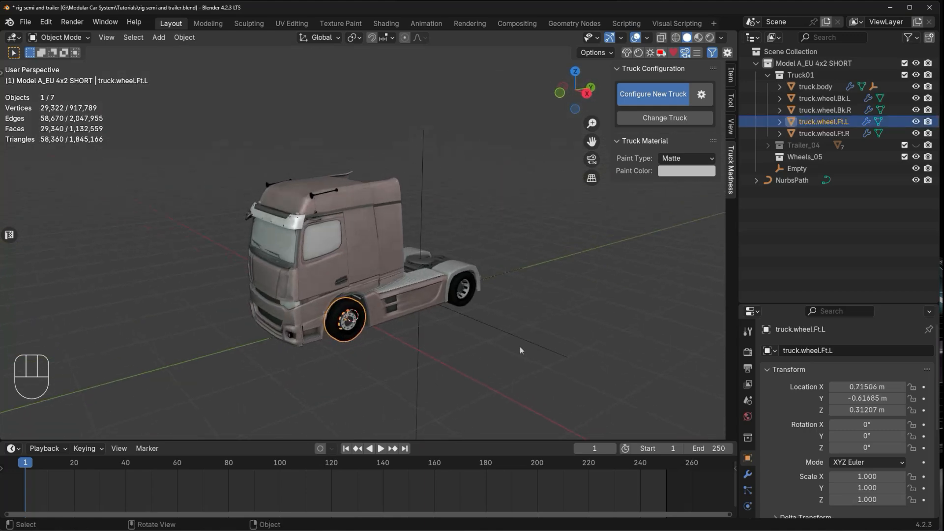
middle_click_drag(521, 346, 512, 344)
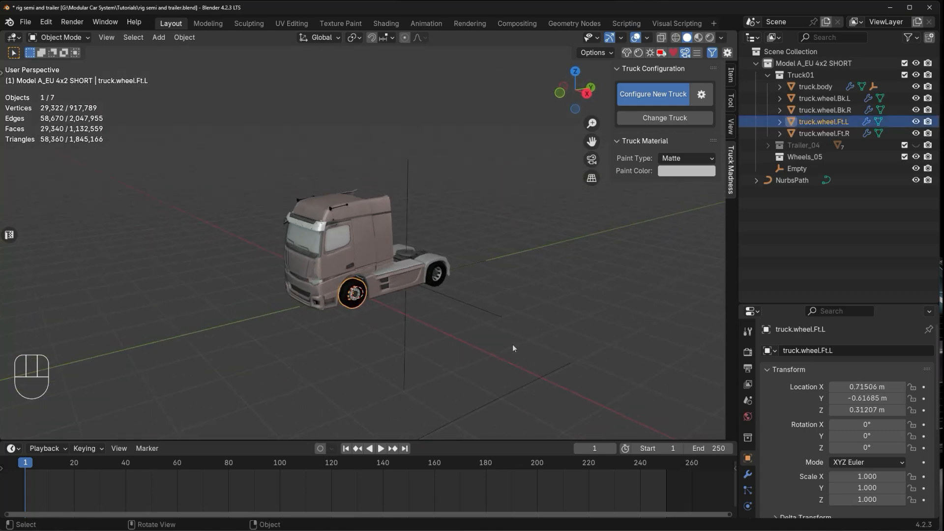
Collapse the Truck01 collection and exclude it from the view layer, and make the Trailer_04 collection visible
left_click(767, 75)
left_click(904, 75)
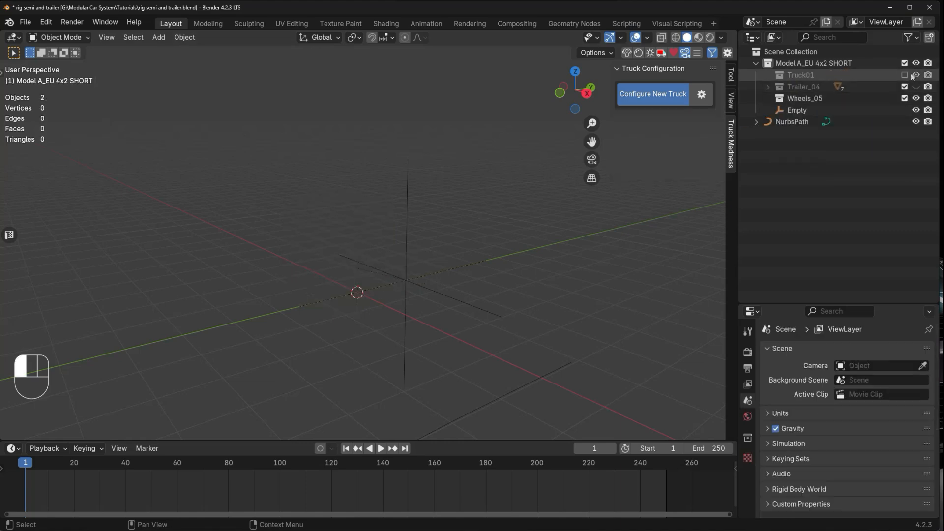
left_click(915, 87)
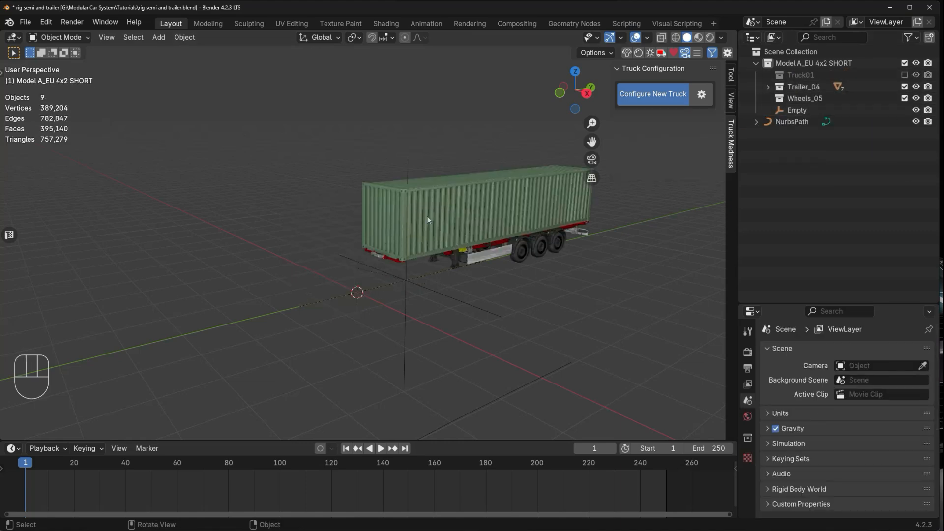
Rename the Trailer_Container object in the Trailer_04 collection to trailer.body
left_click(474, 217)
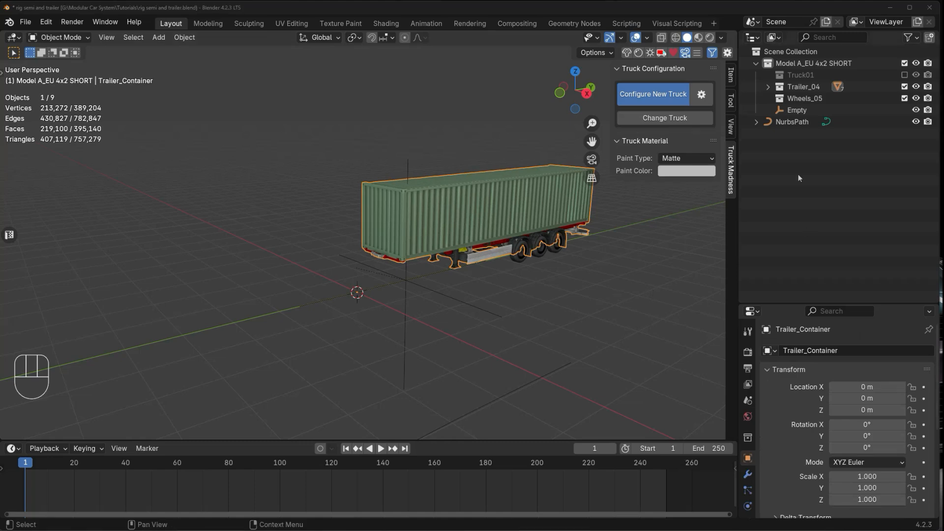
left_click(768, 87)
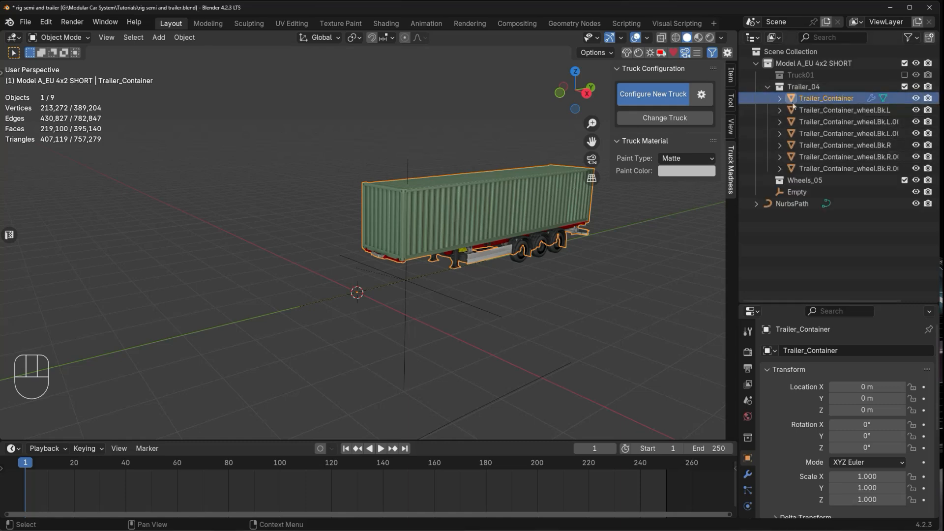
double_click(823, 97)
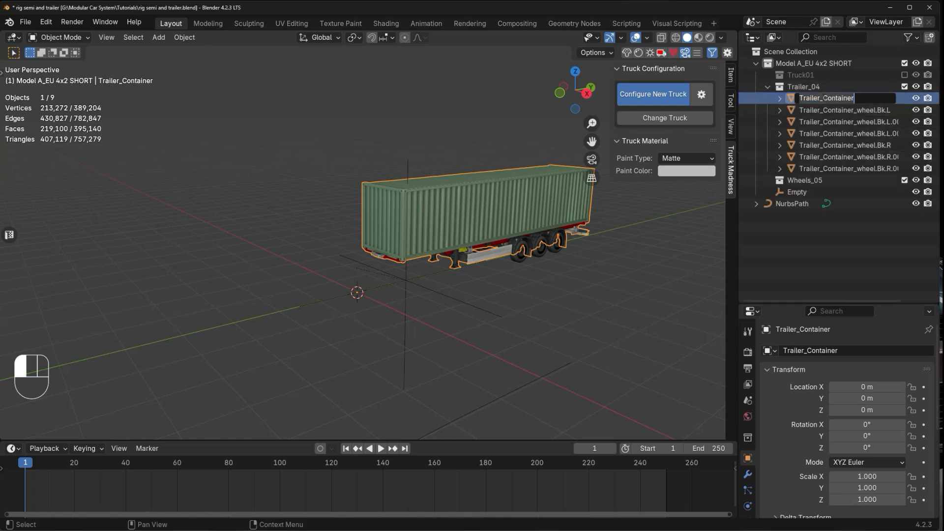
key("ctrl+a")
type("trailer.body")
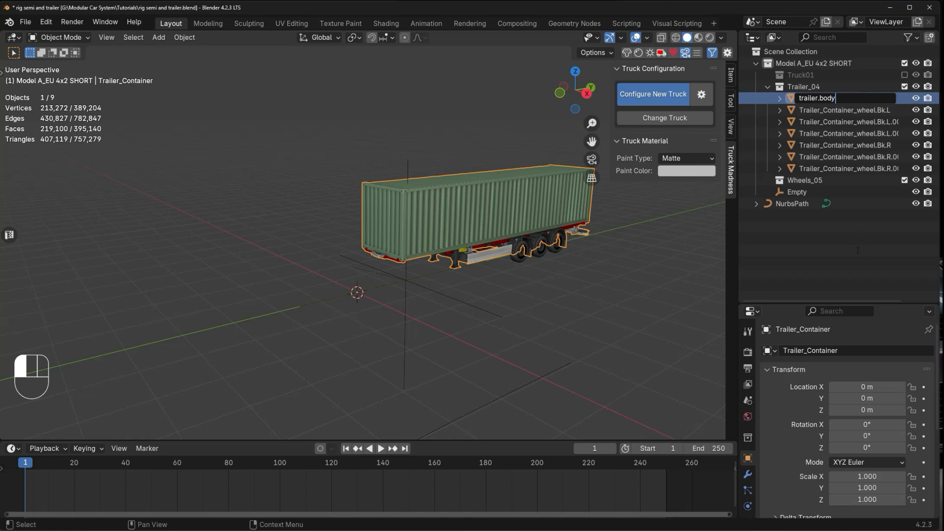
key("Return")
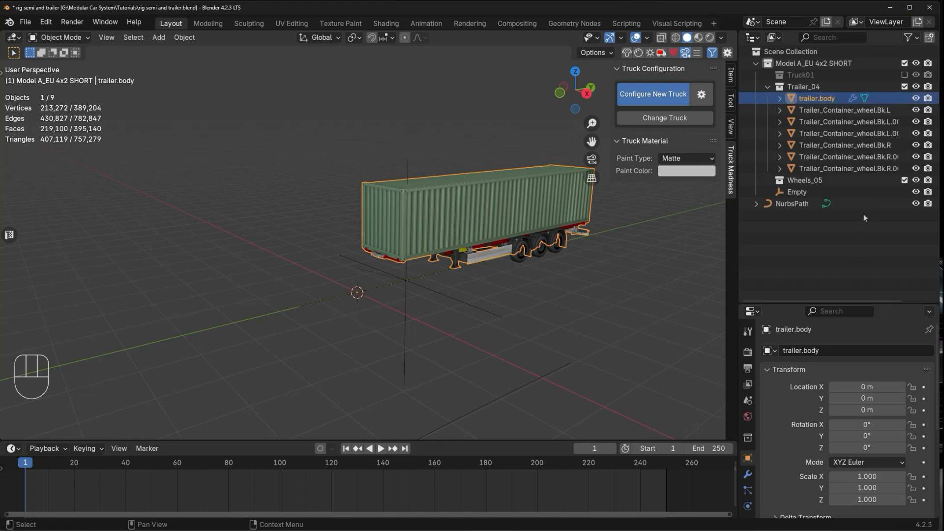
Hide trailer.body and duplicate the trailer's foremost left and right wheels, moving the copies about -3.78 m along Y
left_click(916, 98)
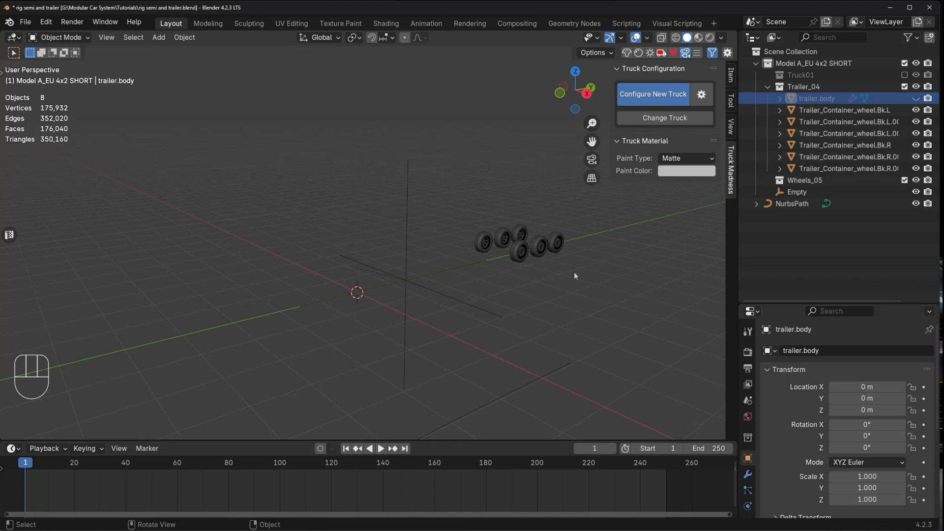
left_click(483, 243)
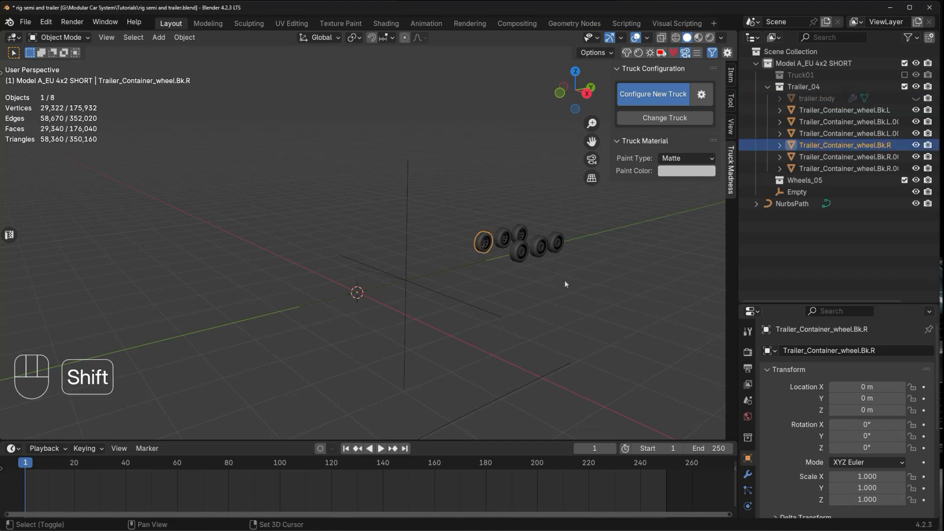
left_click(519, 250, "shift")
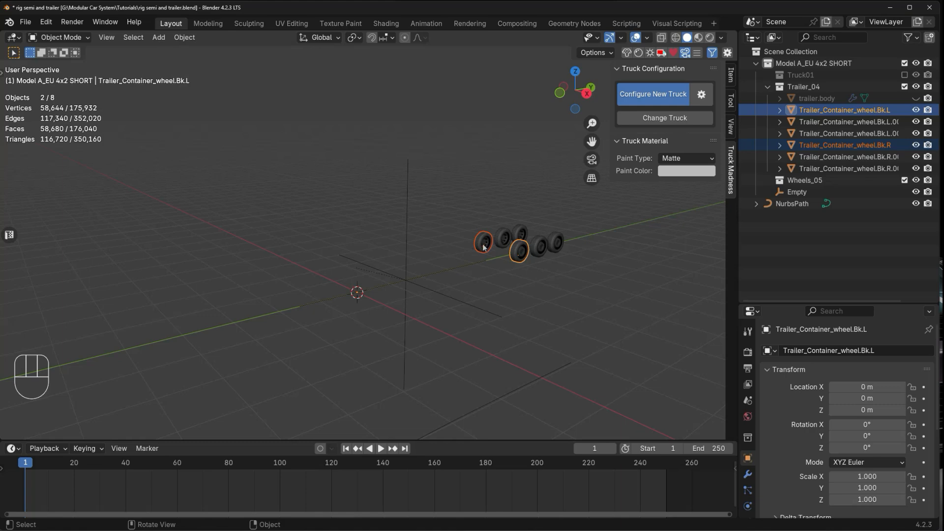
key("shift+d")
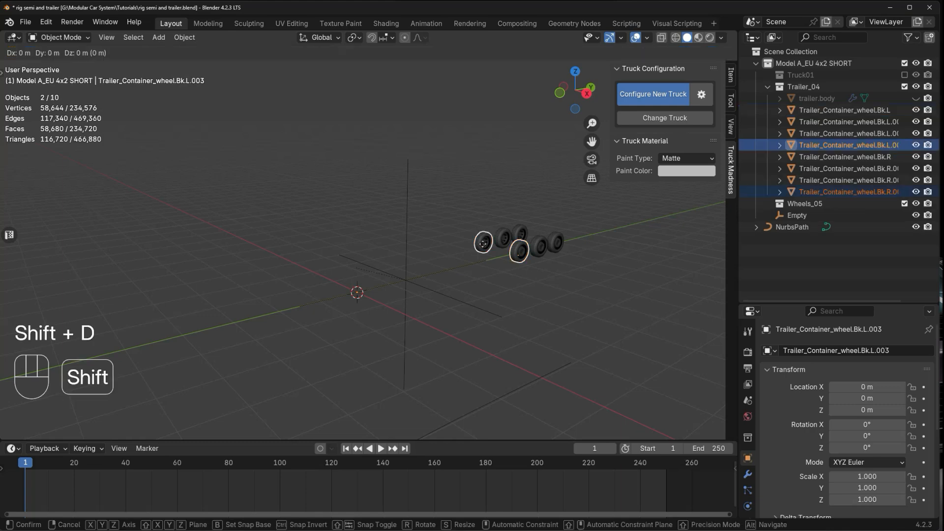
key("y")
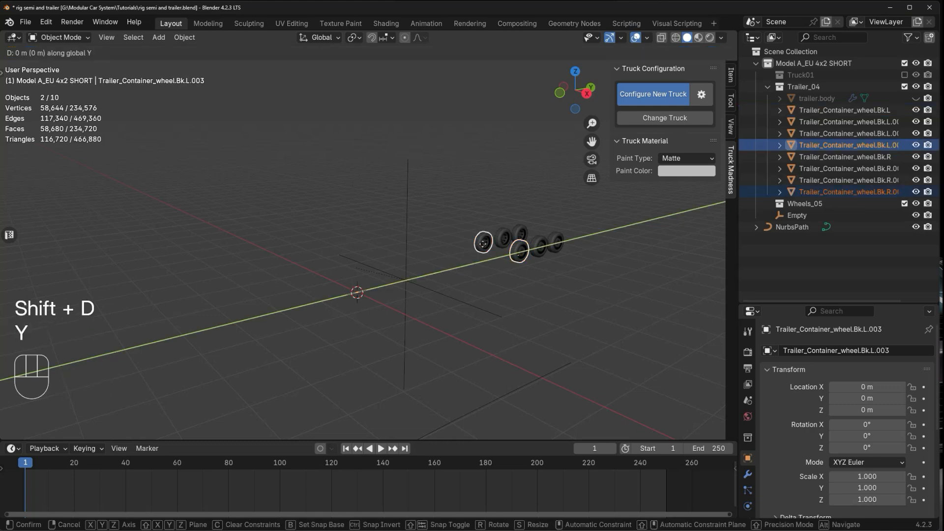
left_click(321, 290)
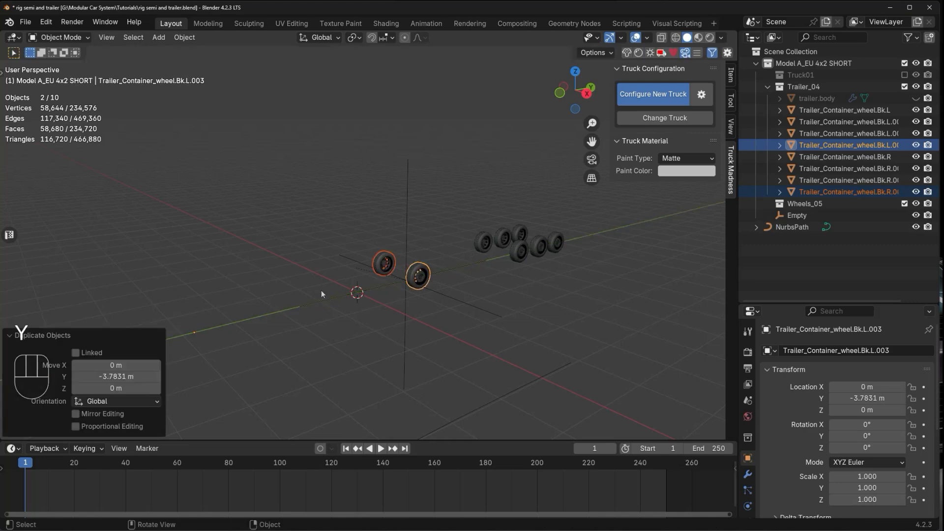
In right side view, move the duplicated wheel pair about 0.17 m along Y to centre it on the empty, and deselect it
key("KP_3")
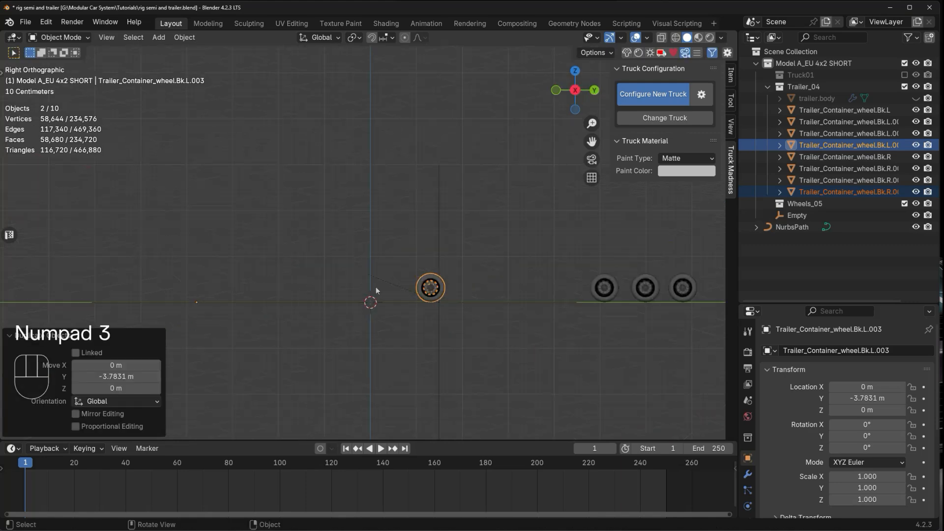
scroll(432, 317, "up", 3)
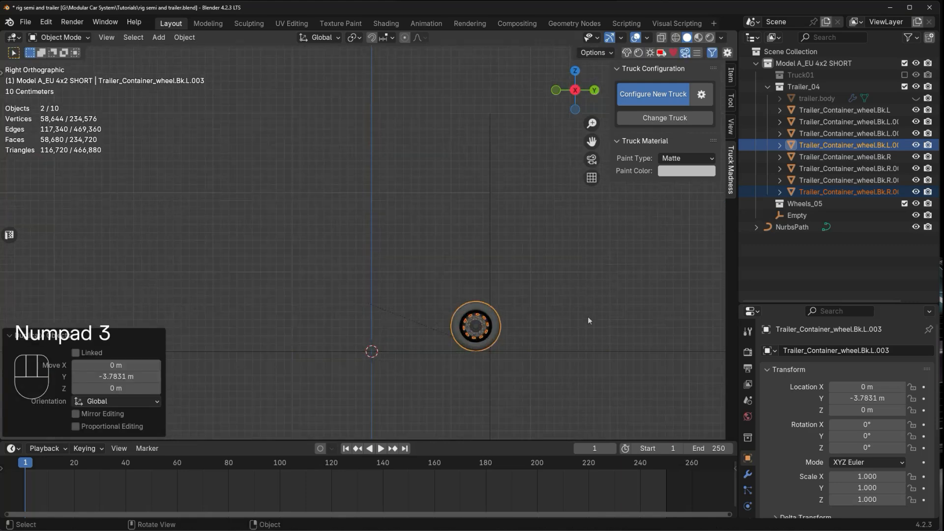
middle_click_drag(584, 315, 459, 289, "shift")
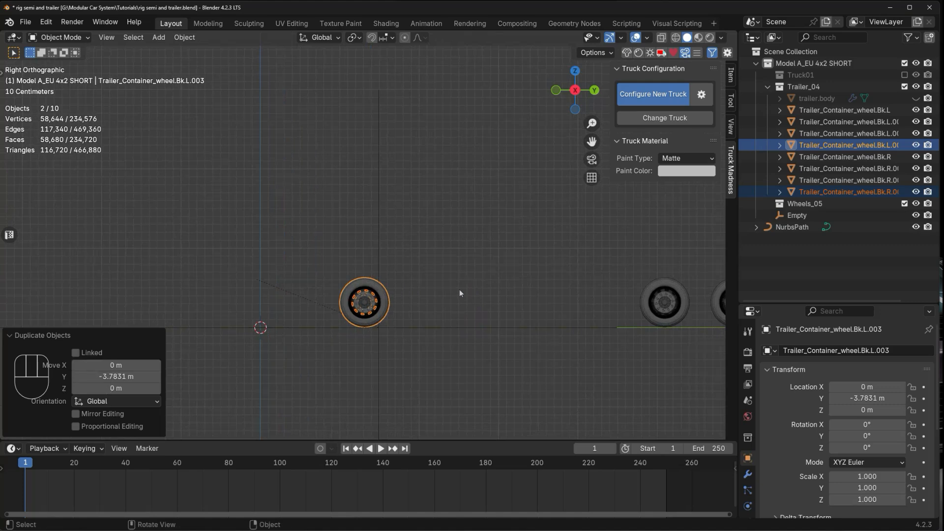
key("g")
key("y")
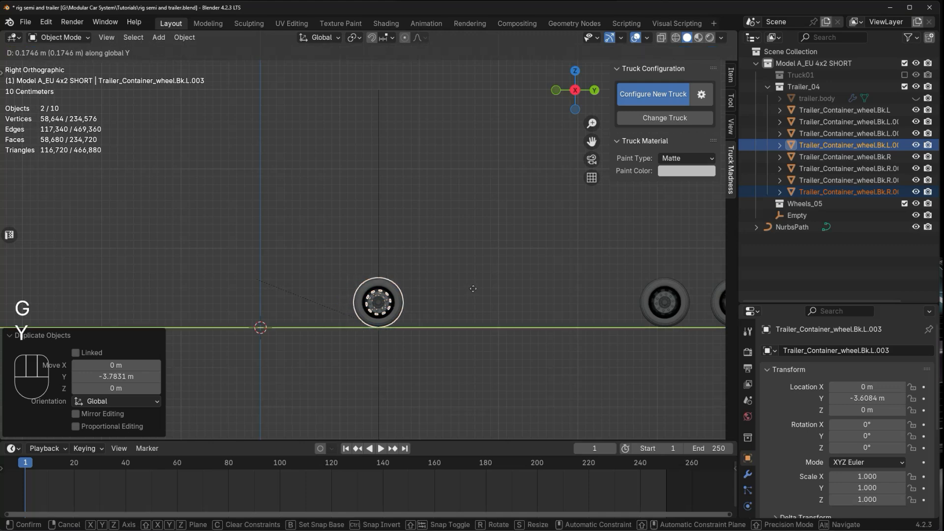
left_click(473, 288)
middle_click_drag(473, 288, 508, 350)
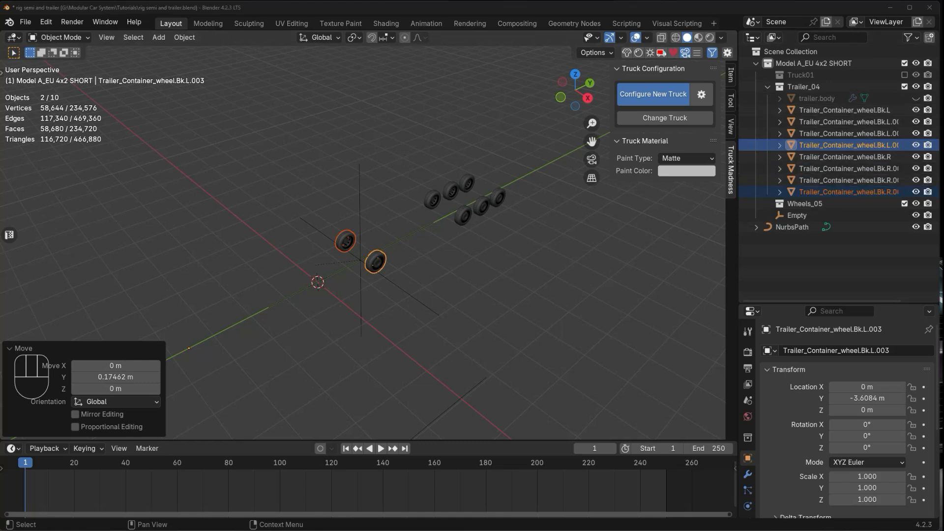
left_click(412, 219)
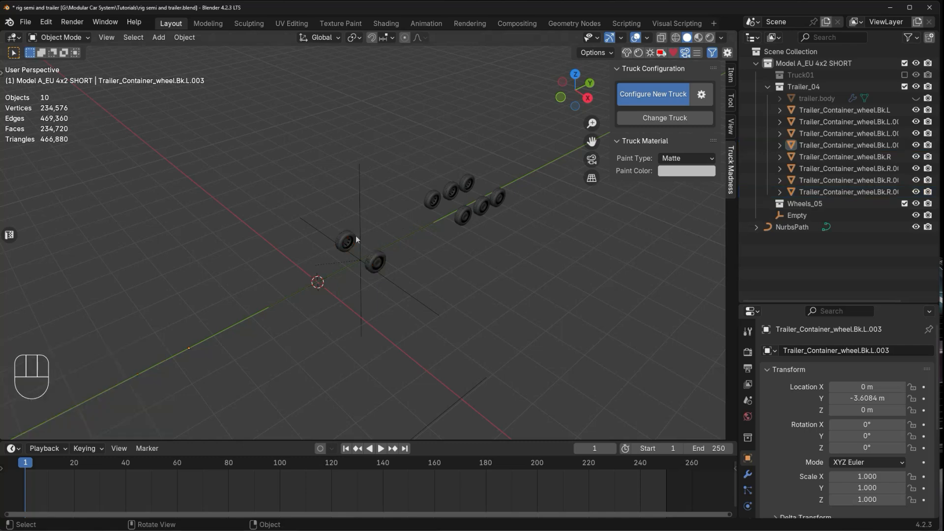
Rename the two duplicated wheels at the trailer's coupling, the right one to trailer.wheel.Ft.R and the left one to trailer.wheel.Ft.L
left_click(345, 240)
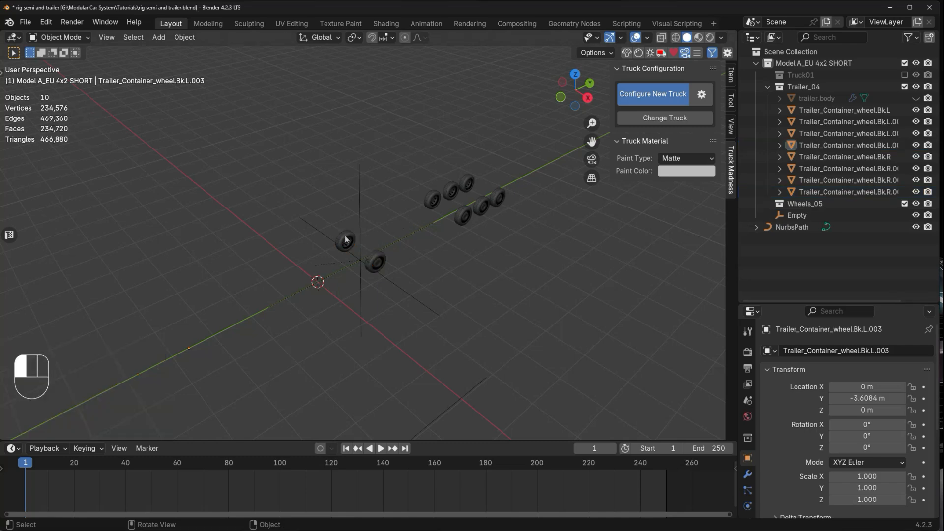
double_click(845, 192)
type("trailer.wheel.Ft.R")
left_click(860, 255)
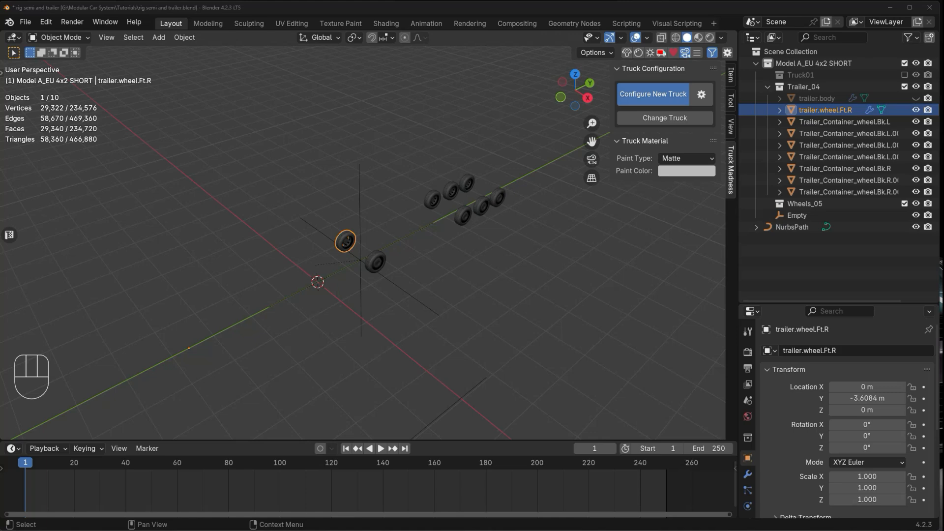
left_click(380, 252)
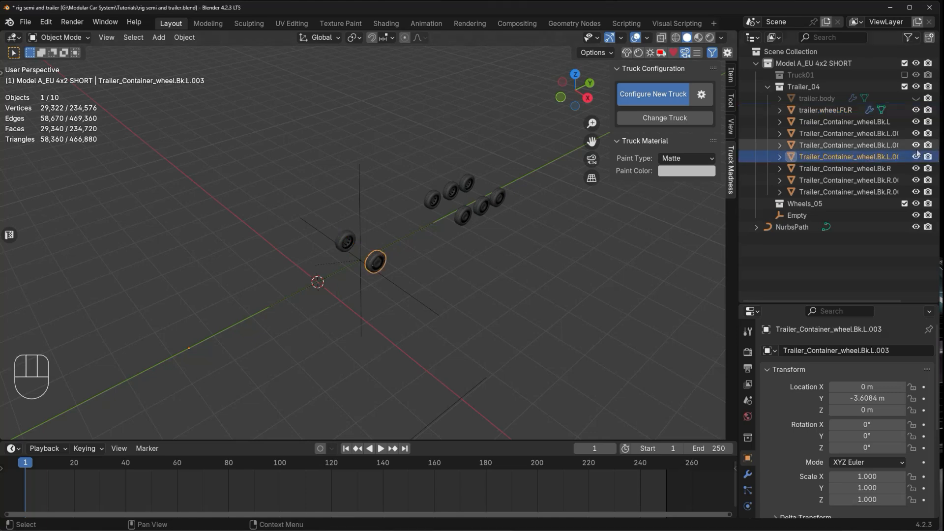
double_click(858, 157)
left_click(858, 157)
type("trailer.wheel.Ft.L")
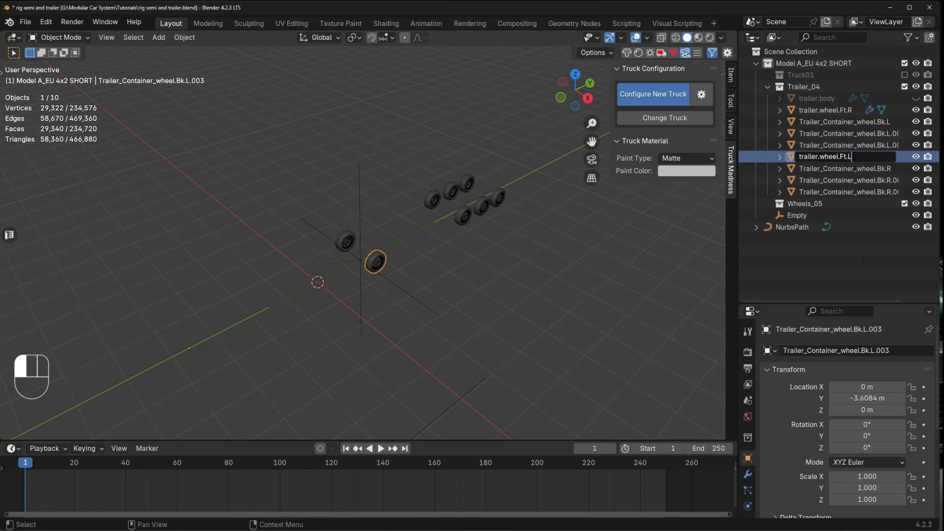
key("Return")
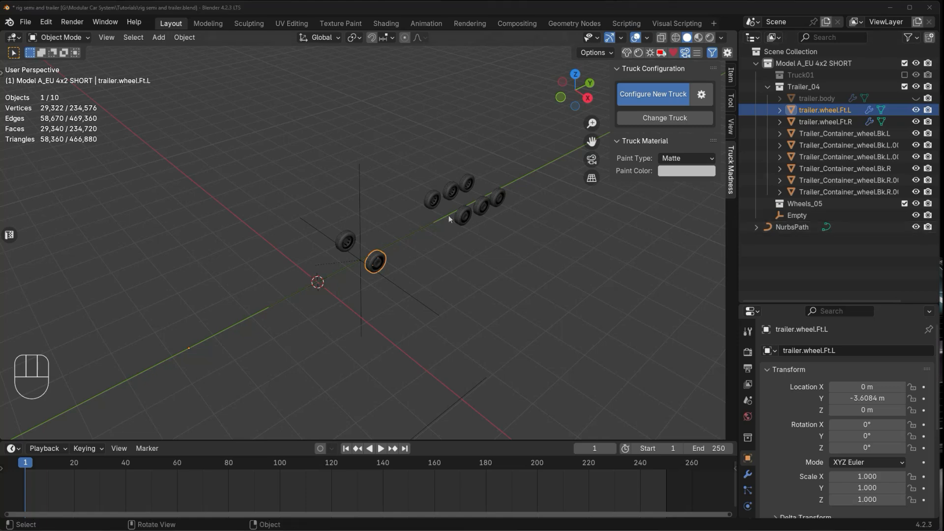
Rename the foremost right rear wheel to trailer.wheel.Bk.R and the middle right rear wheel to trailer.wheel.Bk.R.001
left_click(431, 198)
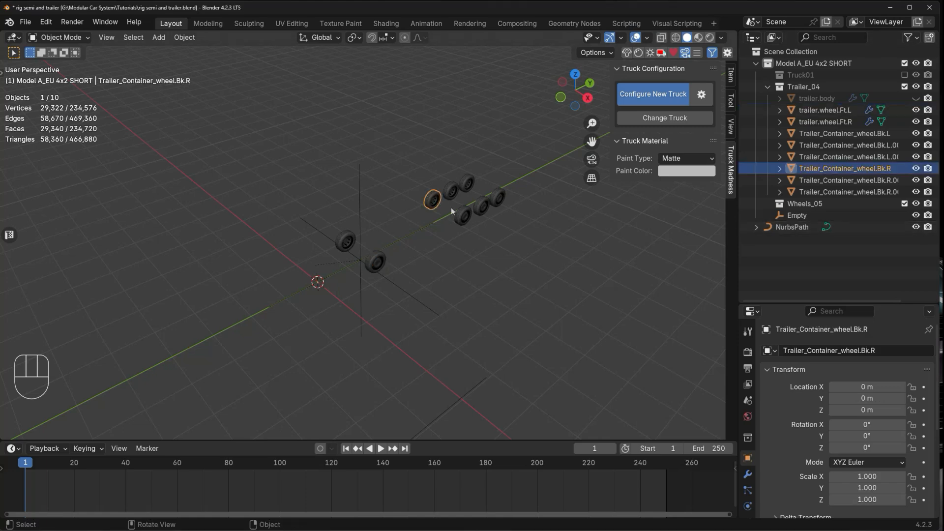
double_click(817, 168)
type("trailer.wheel.Bk.R")
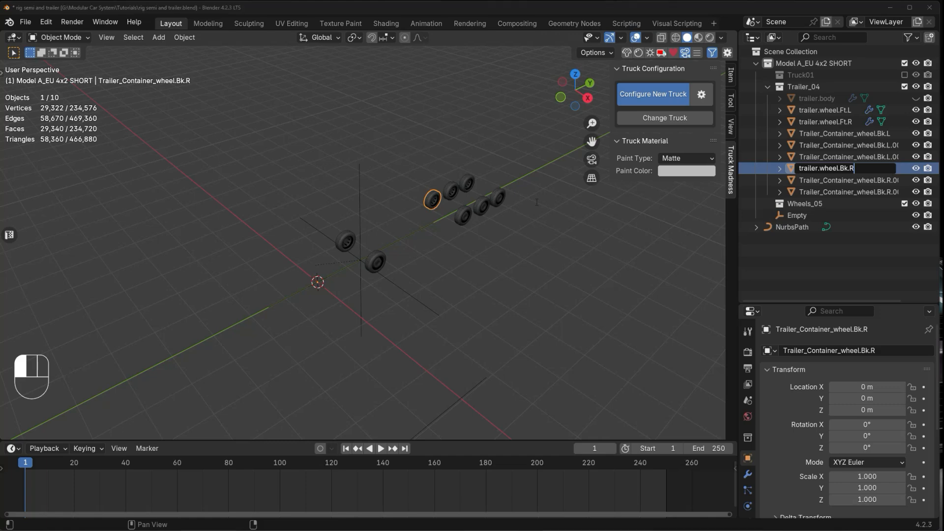
key("Return")
left_click(872, 181)
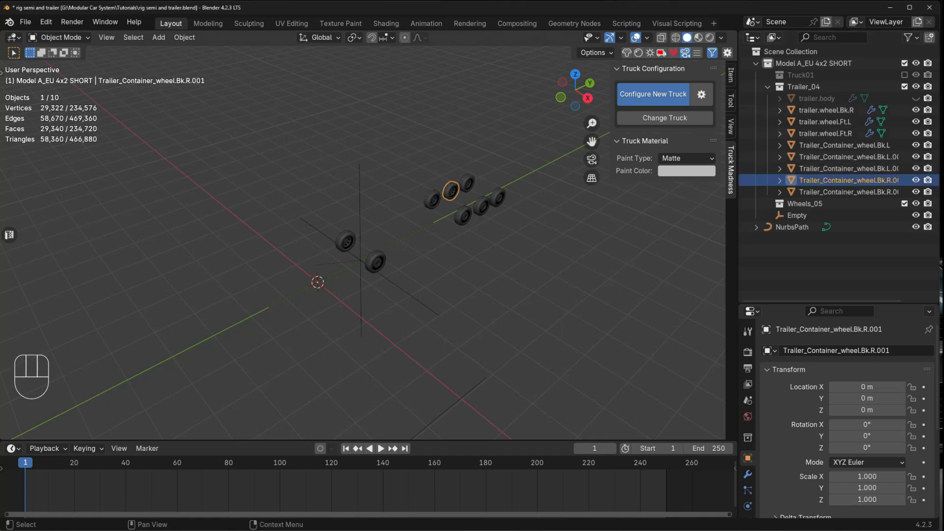
double_click(872, 181)
type("trailer.wheel.Bk.R.001")
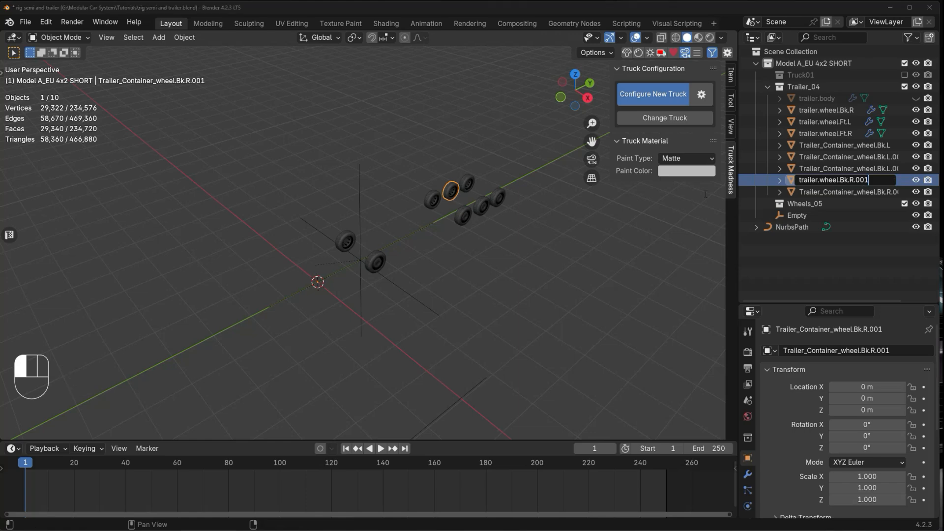
key("Return")
Rename the rearmost right trailer wheel to trailer.wheel.Bk.R.002
left_click(466, 182)
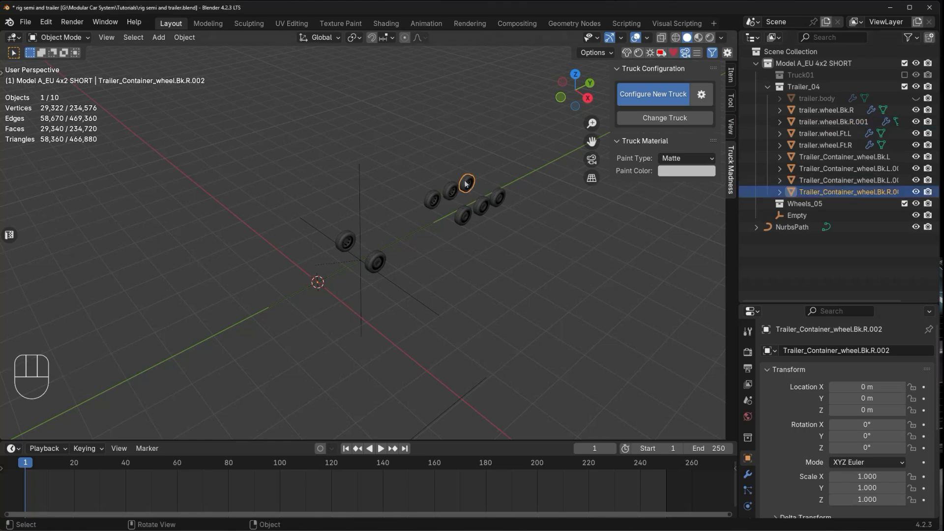
left_click(818, 192)
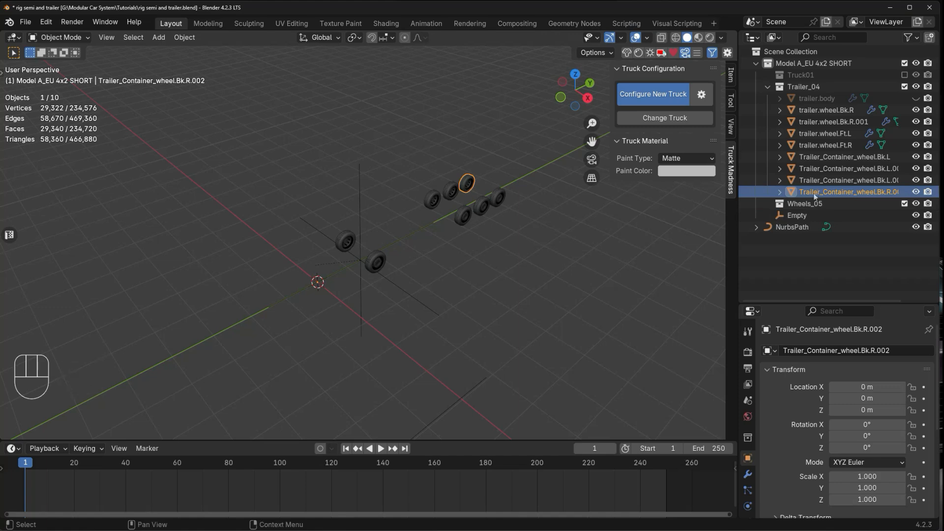
double_click(818, 192)
type("trailer.wheel")
key("Return")
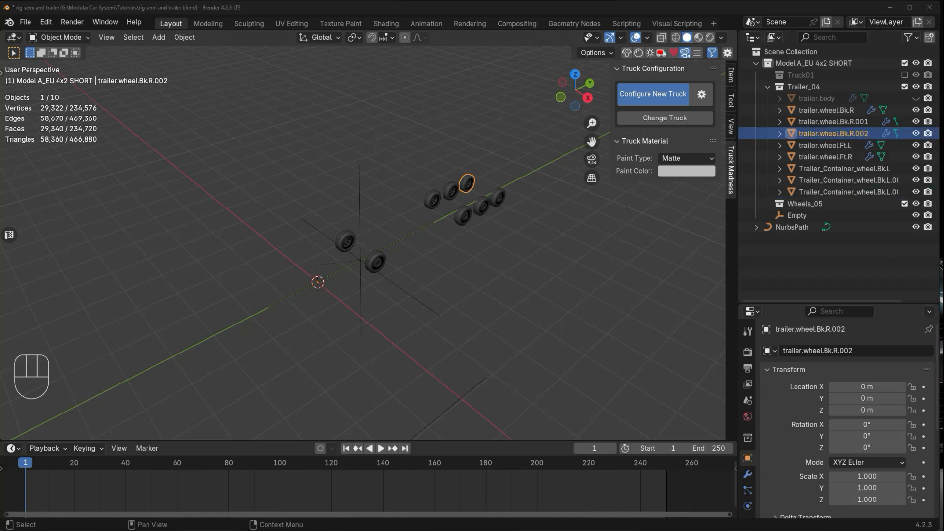
Rename the foremost left rear wheel to trailer.wheel.Bk.L and the middle left rear wheel to trailer.wheel.Bk.L.001
left_click(471, 215)
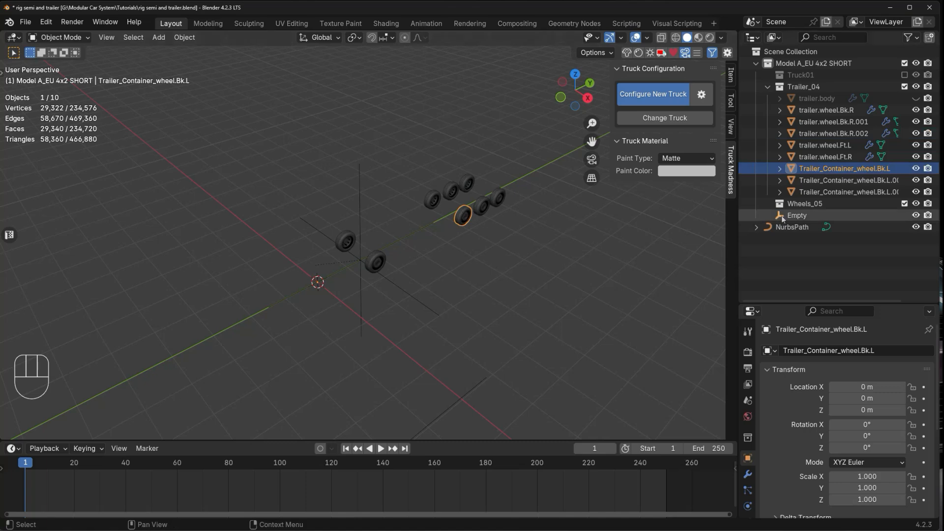
double_click(836, 168)
type("trailer.wheel.Bk.L")
key("Return")
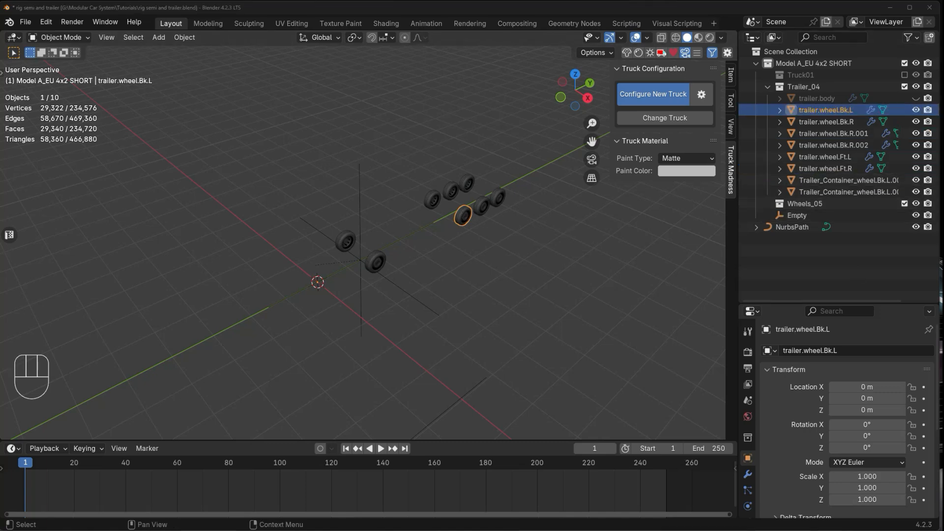
left_click(481, 201)
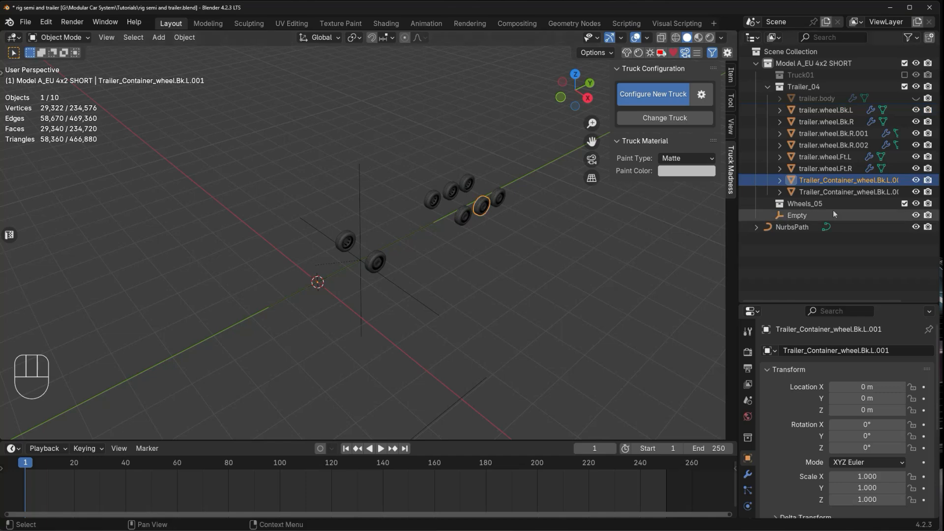
double_click(835, 180)
type("trailer.wheel.Bk.L.001")
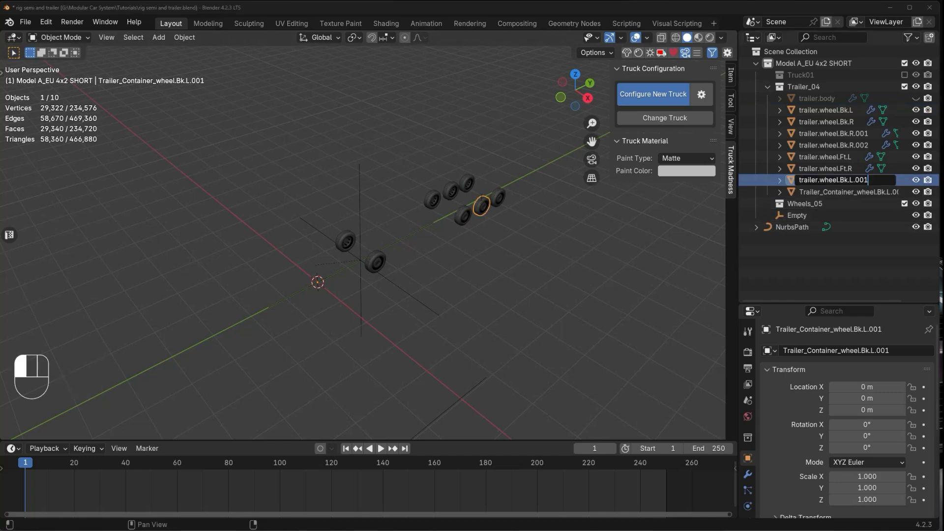
key("Return")
Rename the rearmost left trailer wheel to trailer.wheel.Bk.L.002
left_click(820, 194)
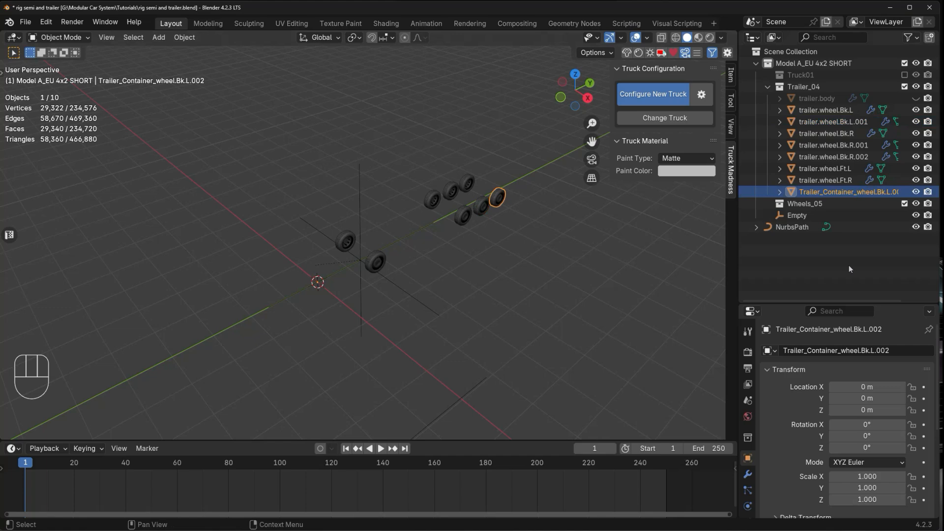
double_click(818, 195)
type("trailer.wheel.Bk.L.002")
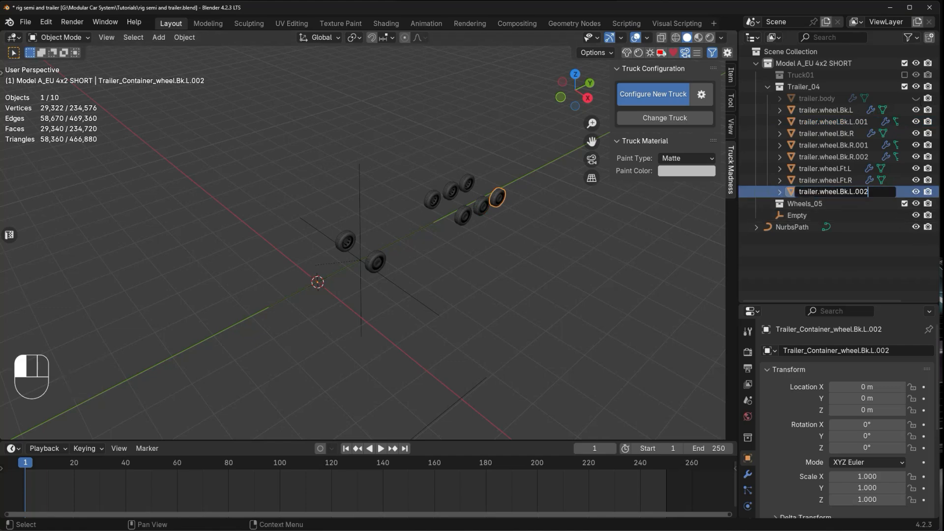
key("Return")
Unhide trailer.body and set the origin of the trailer body and all eight trailer wheels to their geometry
left_click(915, 98)
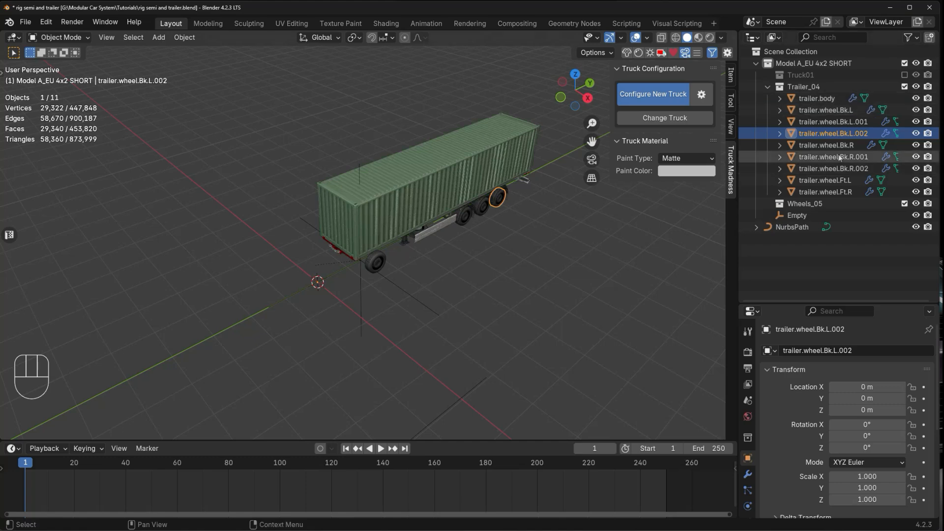
left_click(805, 102)
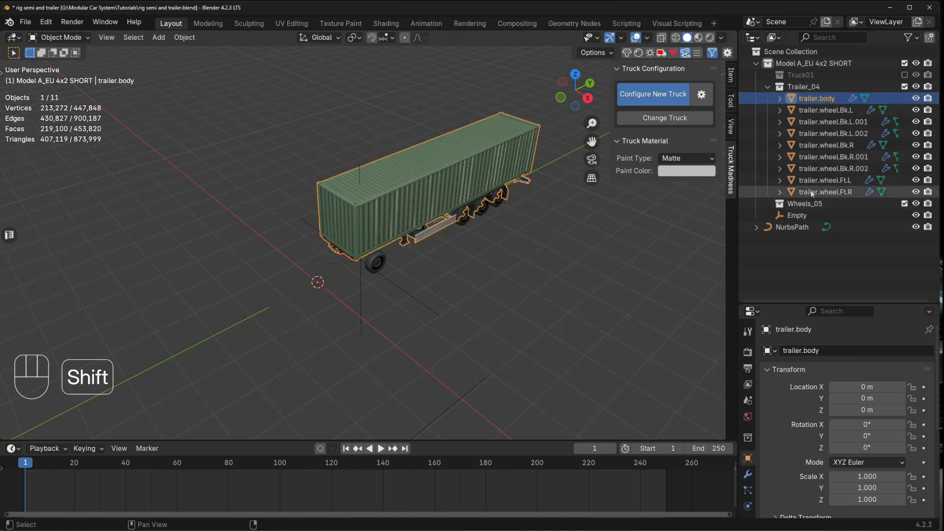
left_click(814, 190, "shift")
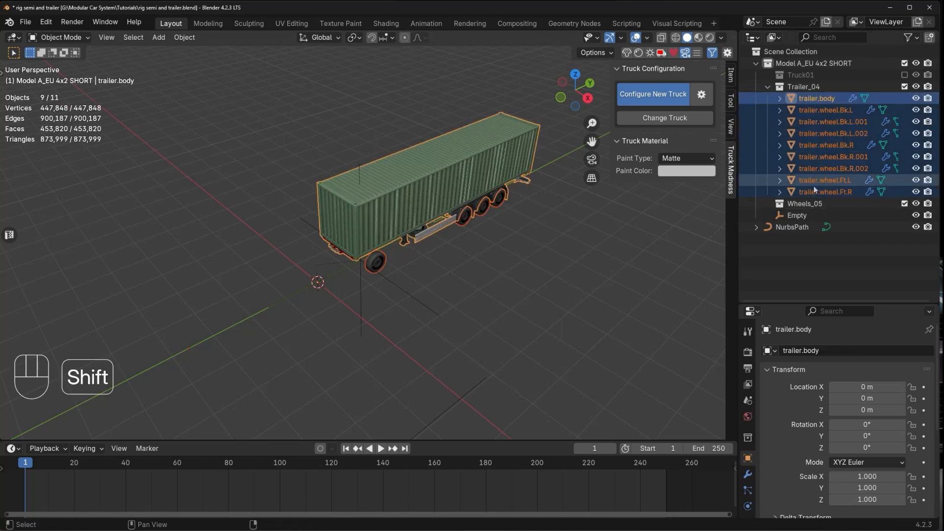
left_click(182, 38)
mouse_move(204, 66)
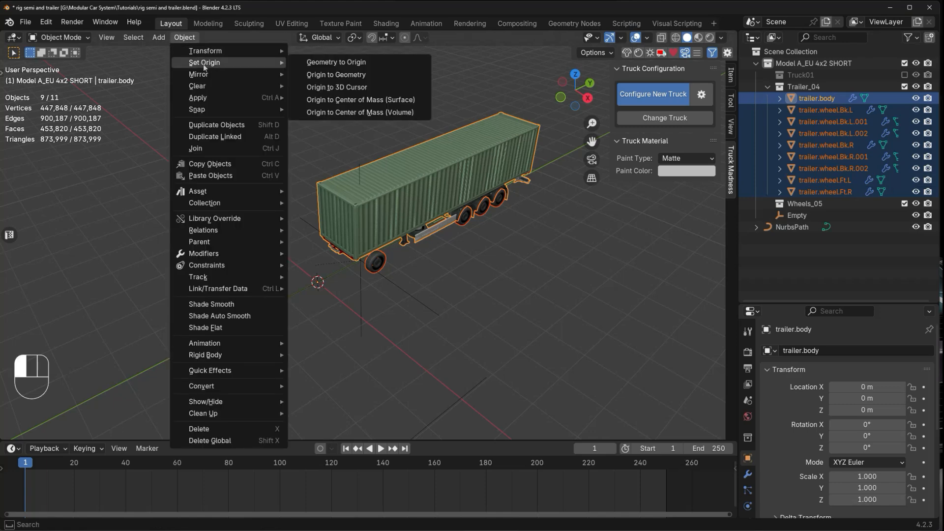
left_click(338, 75)
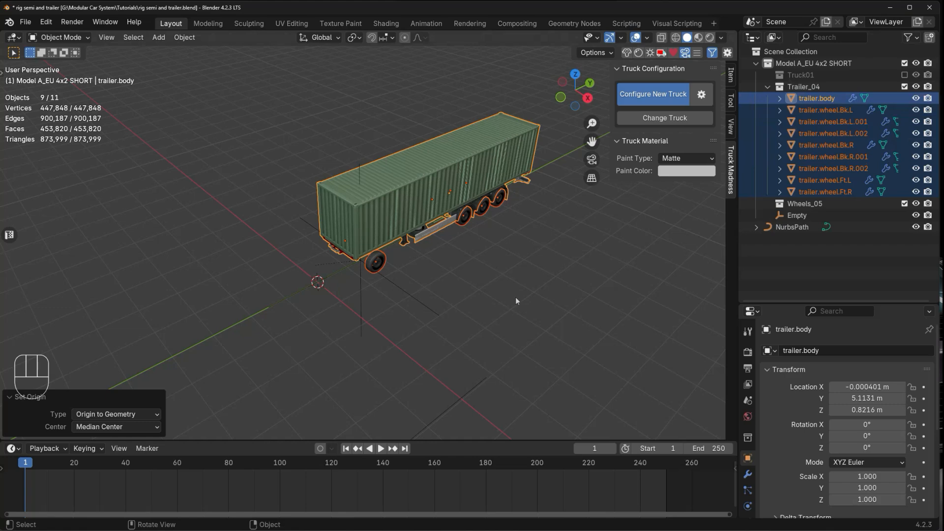
Add a Car (deformation rig) armature for the selected trailer parts and generate its animation rig
key("shift+a")
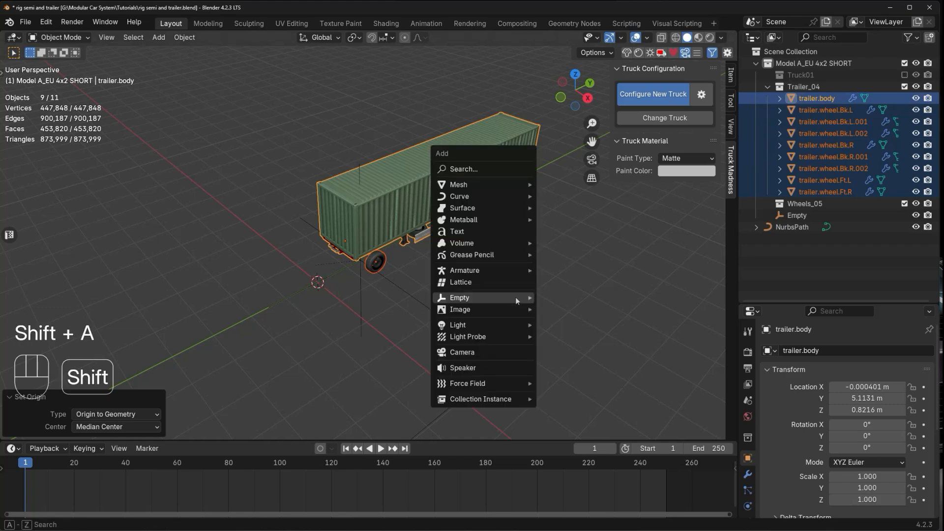
mouse_move(492, 271)
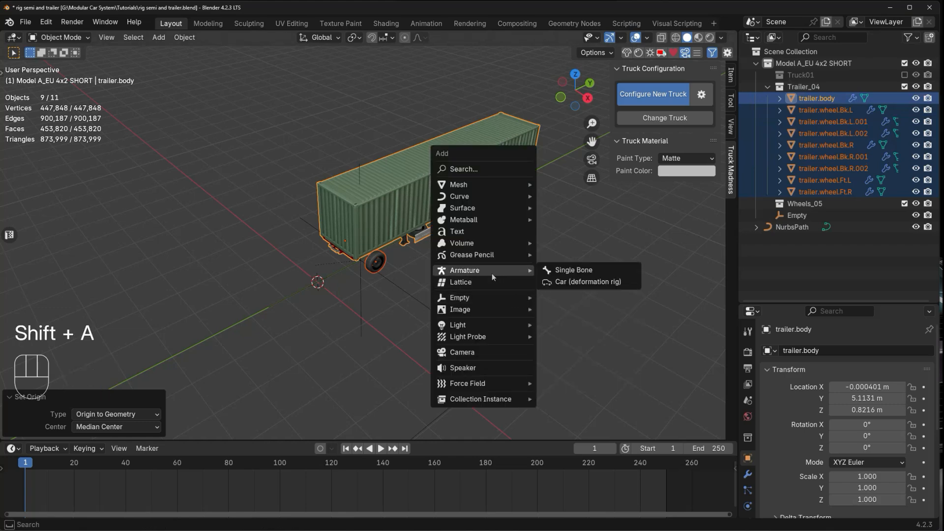
left_click(583, 283)
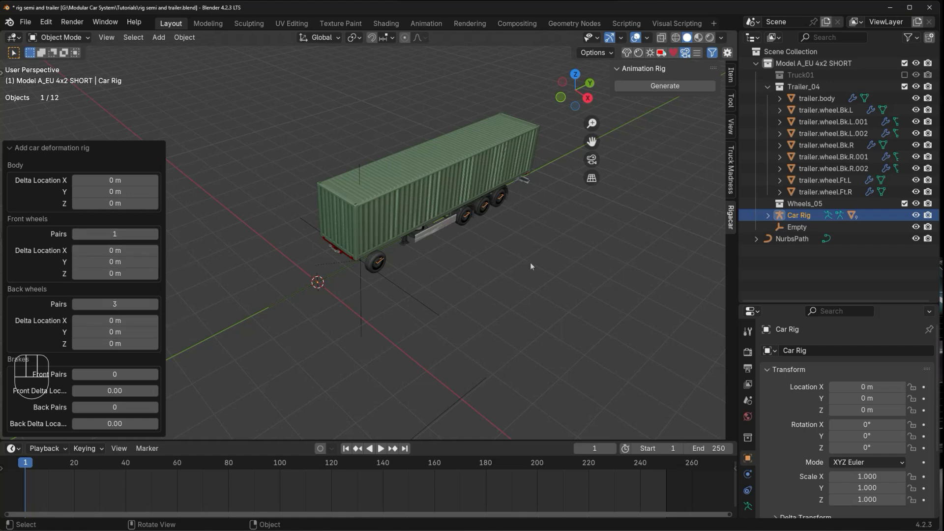
left_click(662, 86)
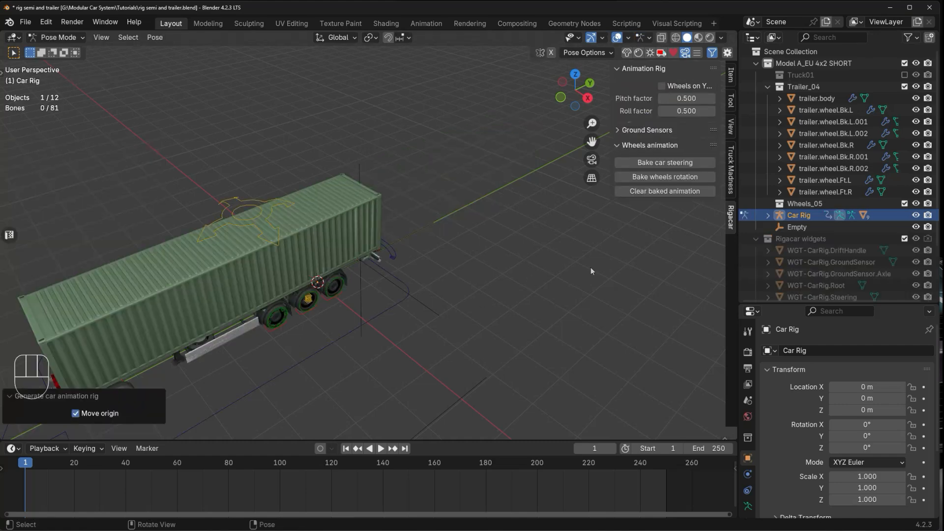
Collapse the Trailer_04 collection and delete the empty Wheels_05 collection
left_click(768, 88)
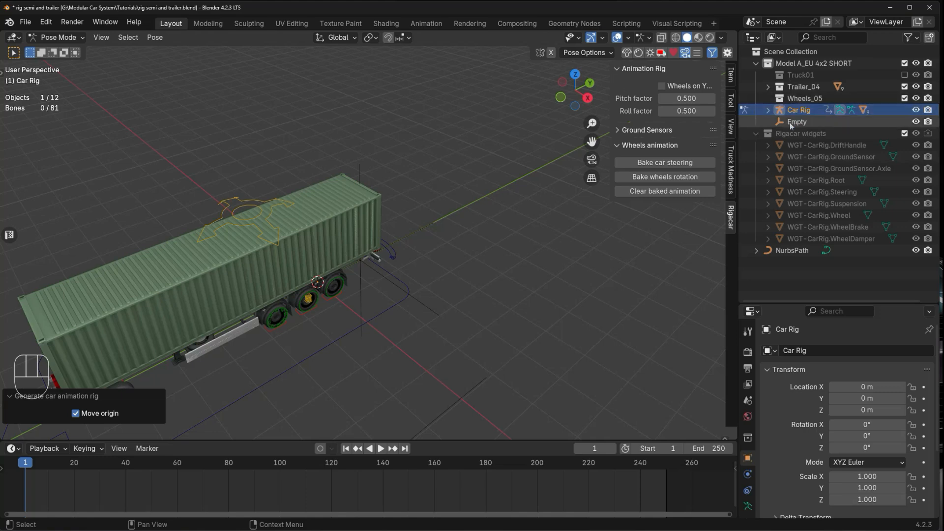
left_click(790, 98)
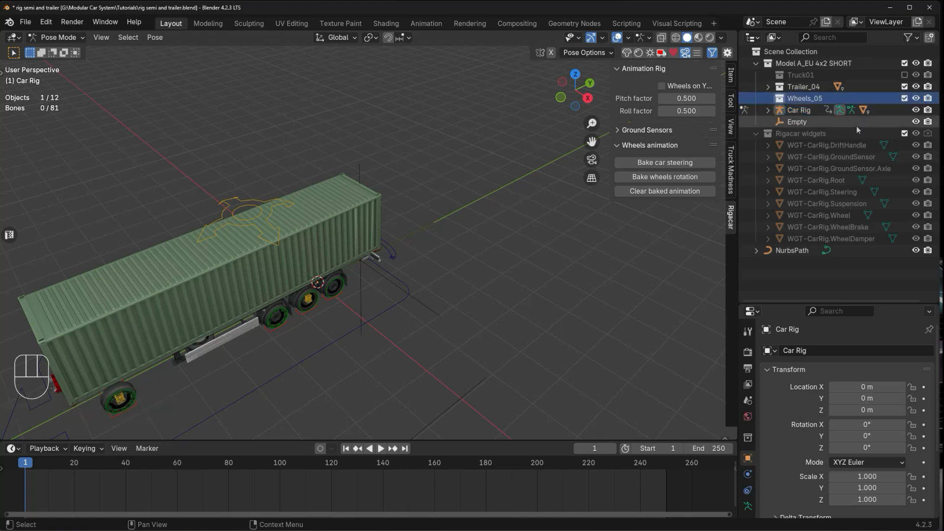
key("Delete")
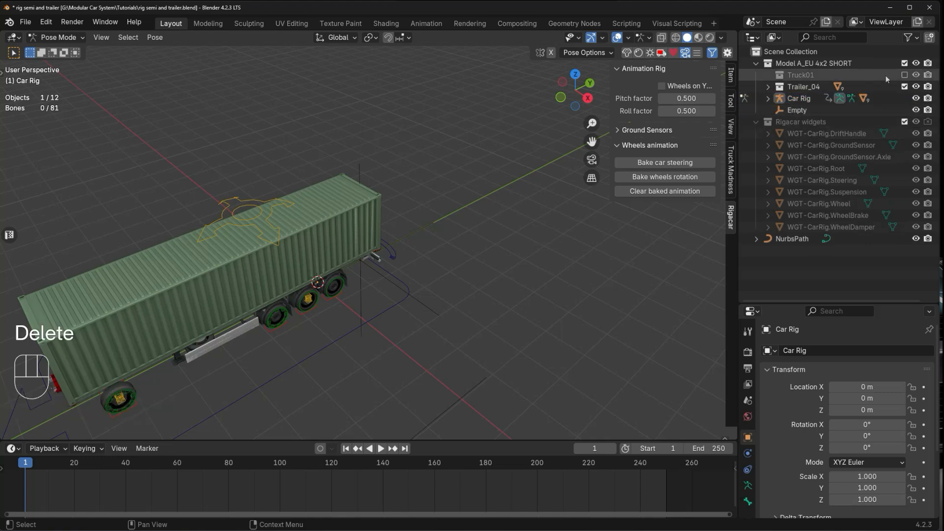
Include the Truck01 collection in the view layer, select truck.body and its four wheels, and exclude the Trailer_04 collection
left_click(904, 75)
left_click(768, 75)
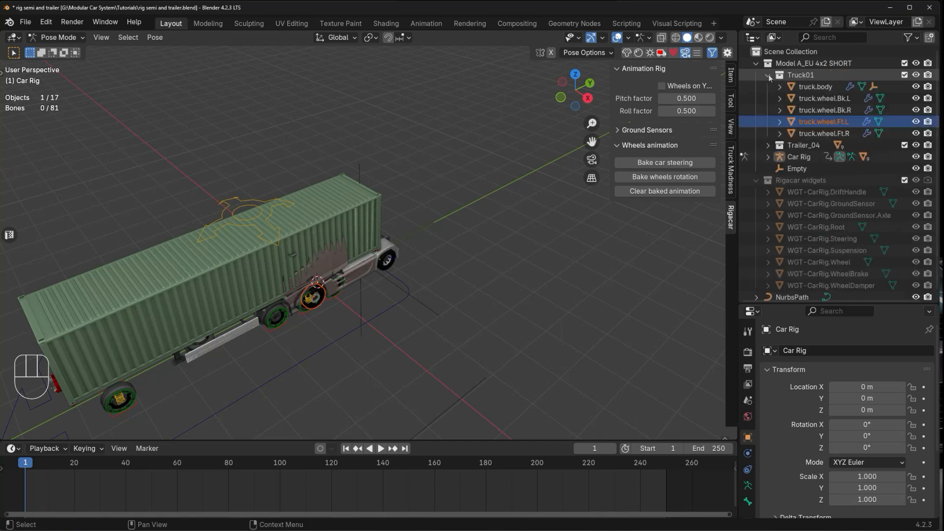
left_click(814, 87)
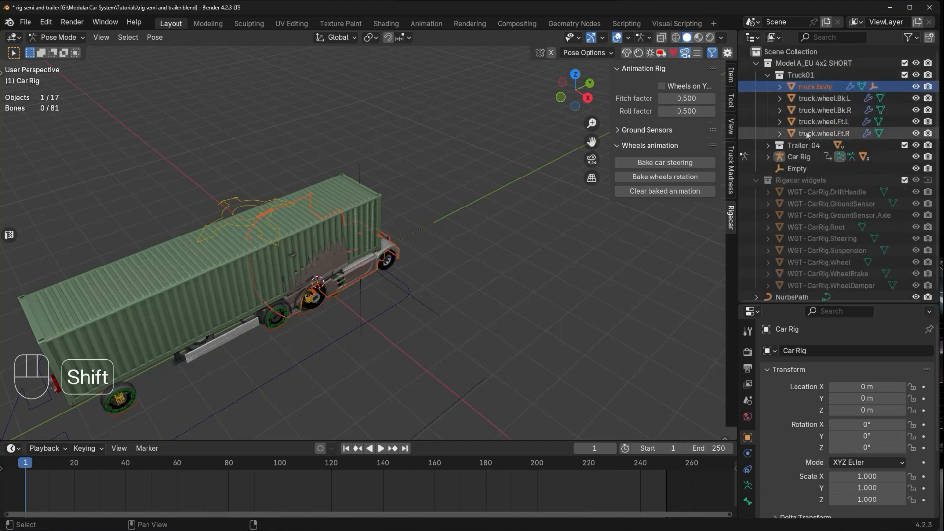
left_click(807, 135, "shift")
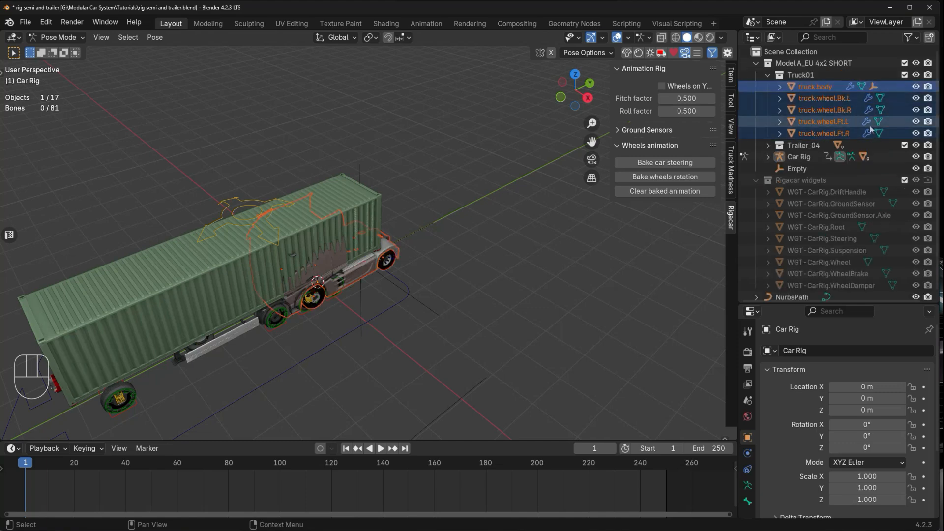
left_click(904, 145)
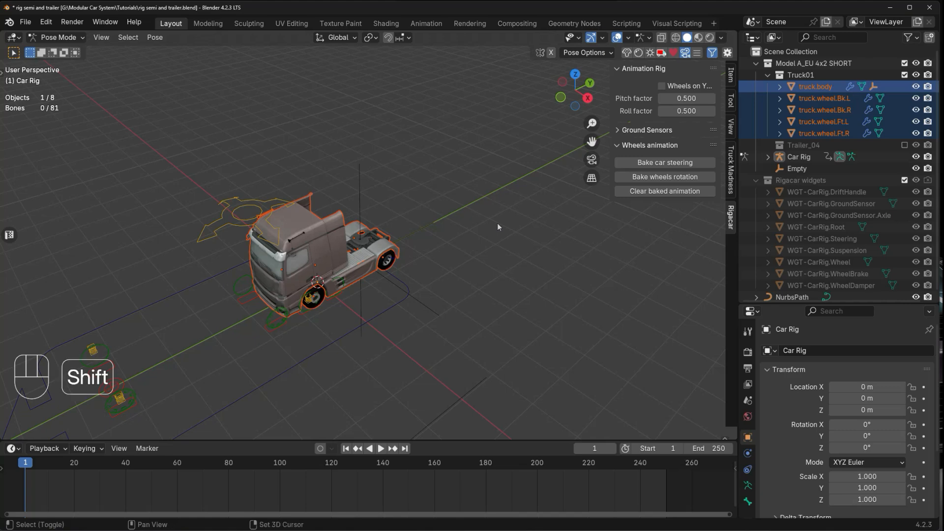
In Object Mode, add a Car (deformation rig) armature for the selected truck parts and generate its animation rig
key("shift+a")
key("shift+a")
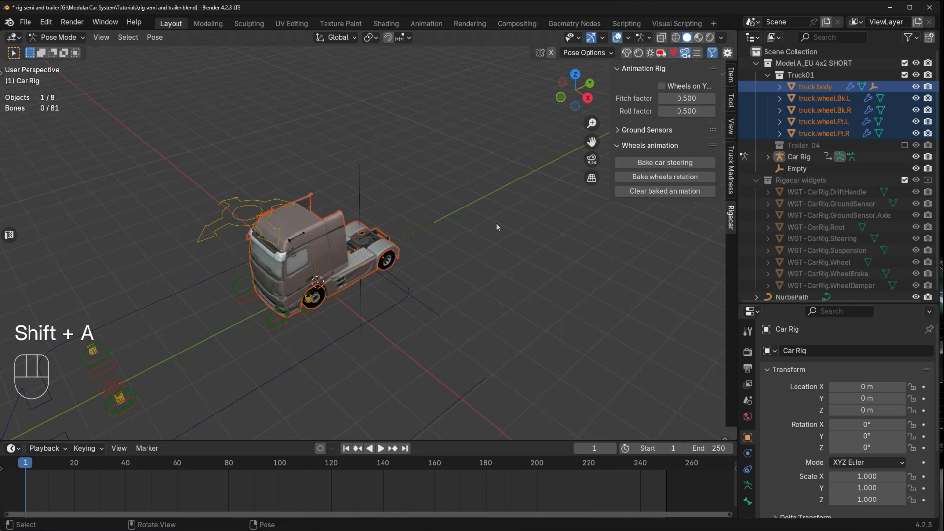
left_click(59, 37)
left_click(58, 52)
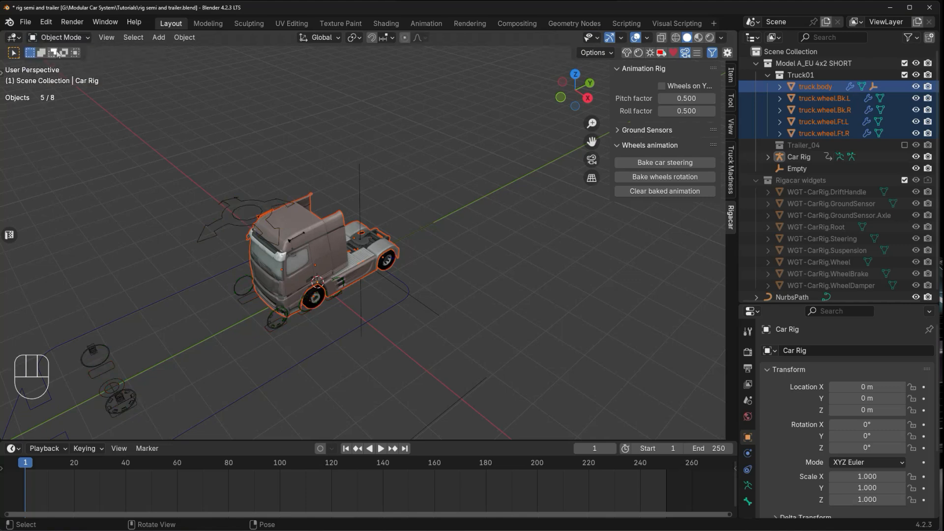
key("shift")
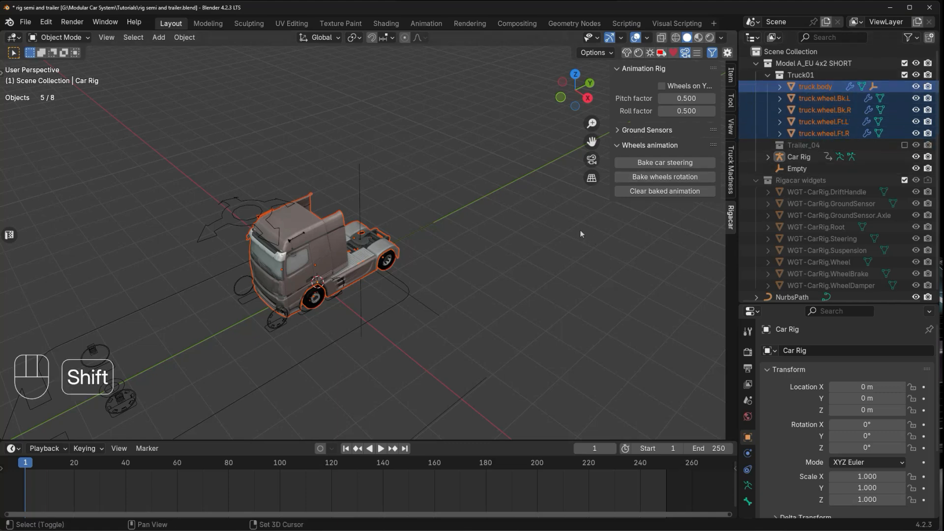
key("shift+a")
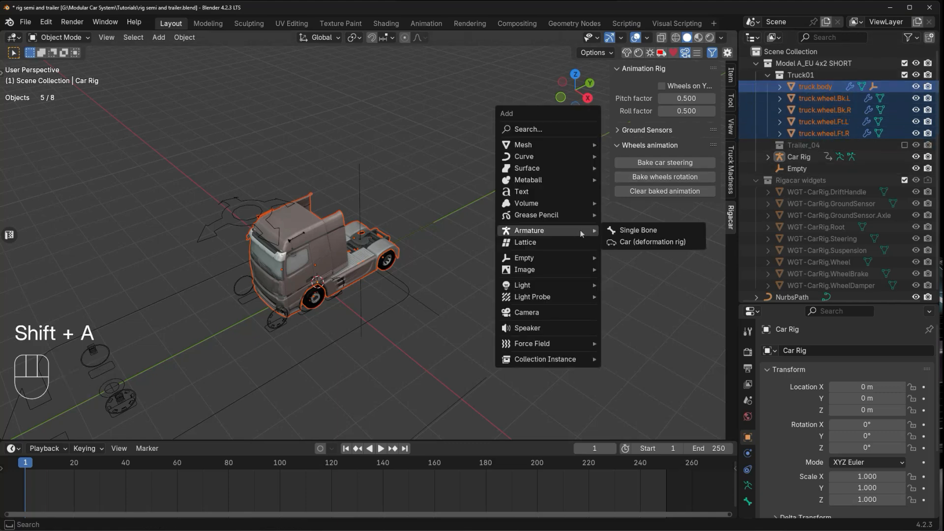
left_click(639, 242)
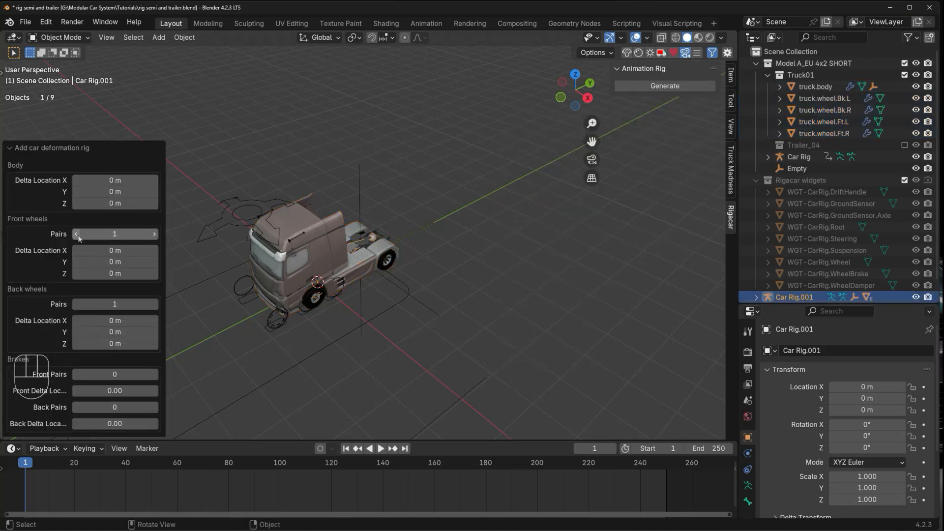
left_click(664, 85)
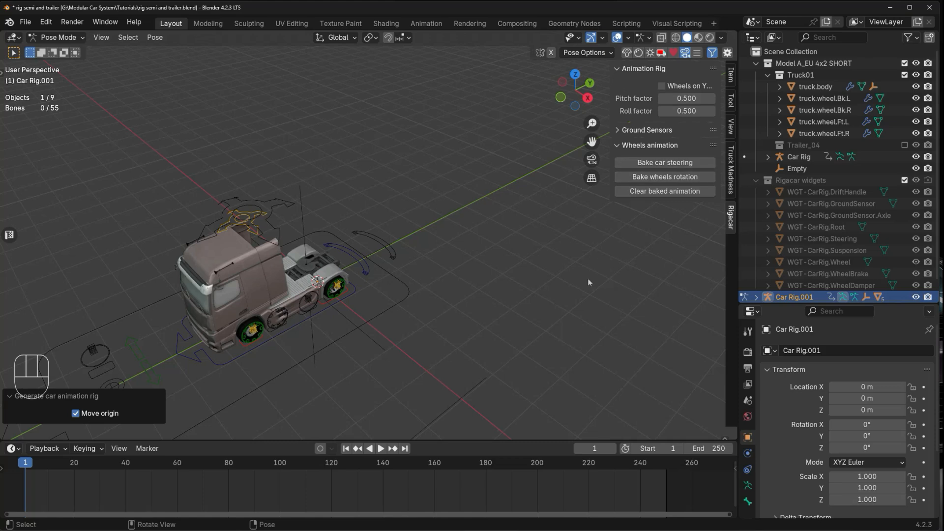
Select the root bone of the newly generated truck rig
scroll(503, 282, "down", 3)
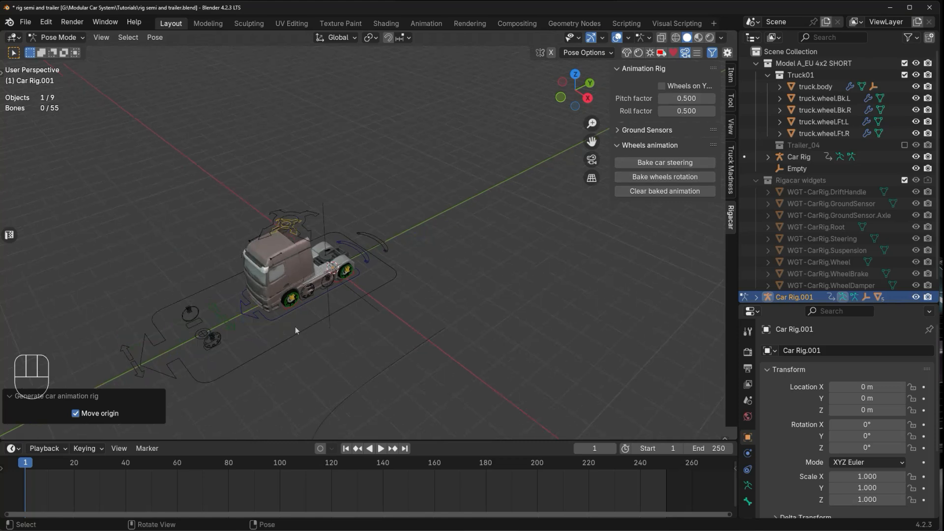
left_click(486, 287)
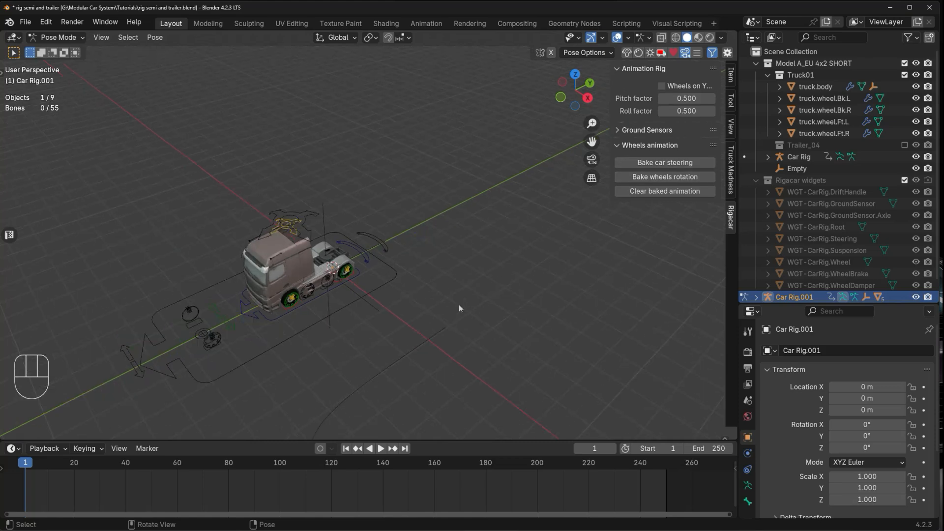
middle_click_drag(458, 304, 494, 253)
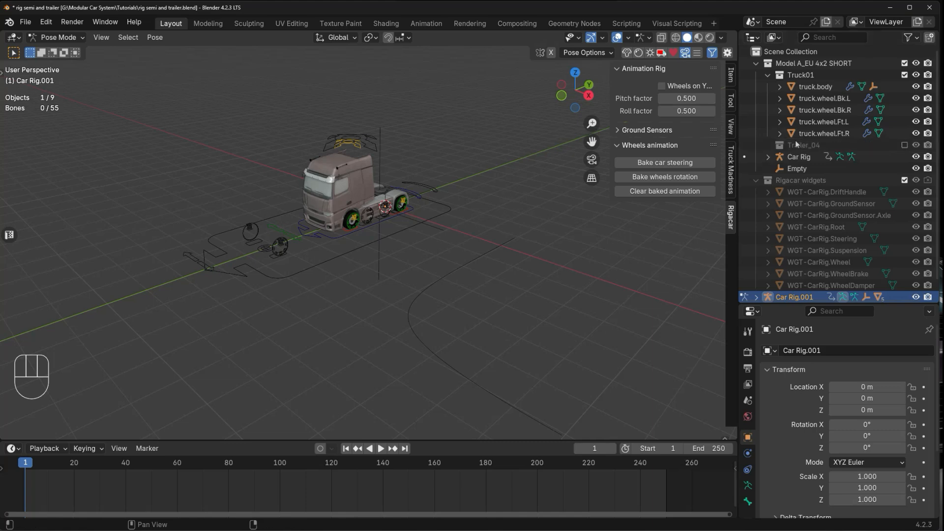
left_click(337, 235)
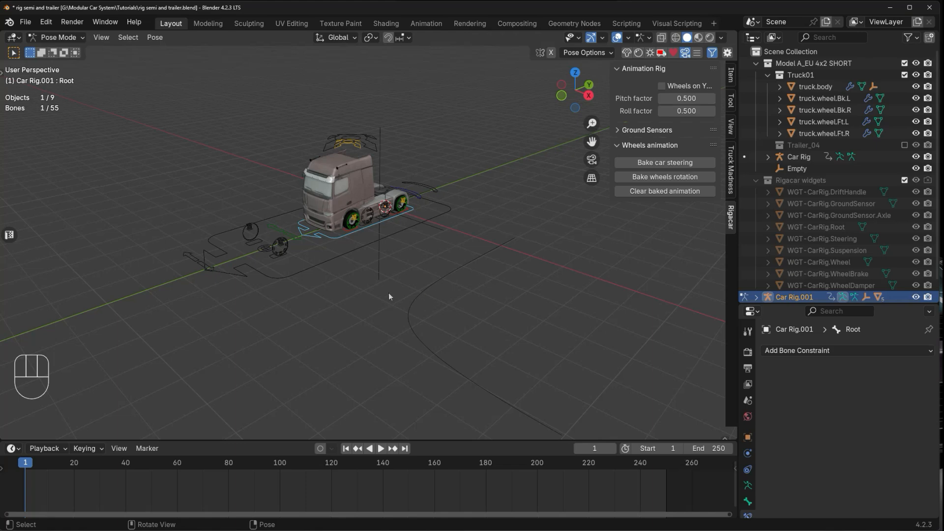
Switch to Object Mode and select the NurbsPath curve on the ground to locate it in the scene hierarchy
left_click(471, 258)
left_click(58, 37)
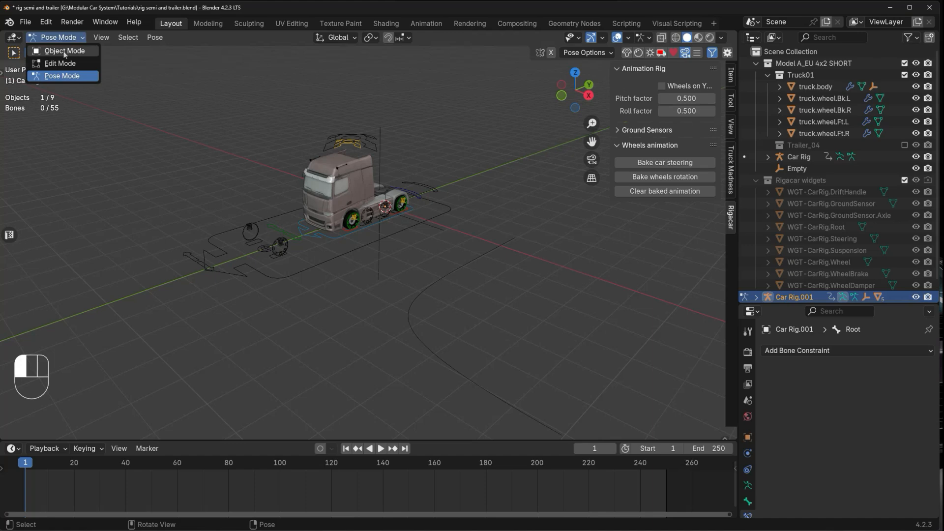
left_click(59, 47)
left_click(462, 266)
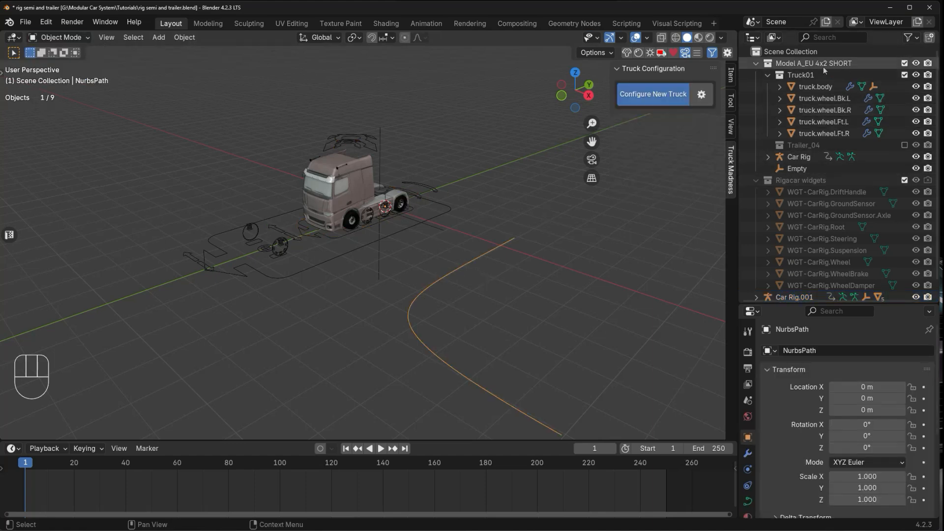
scroll(774, 217, "down", 1)
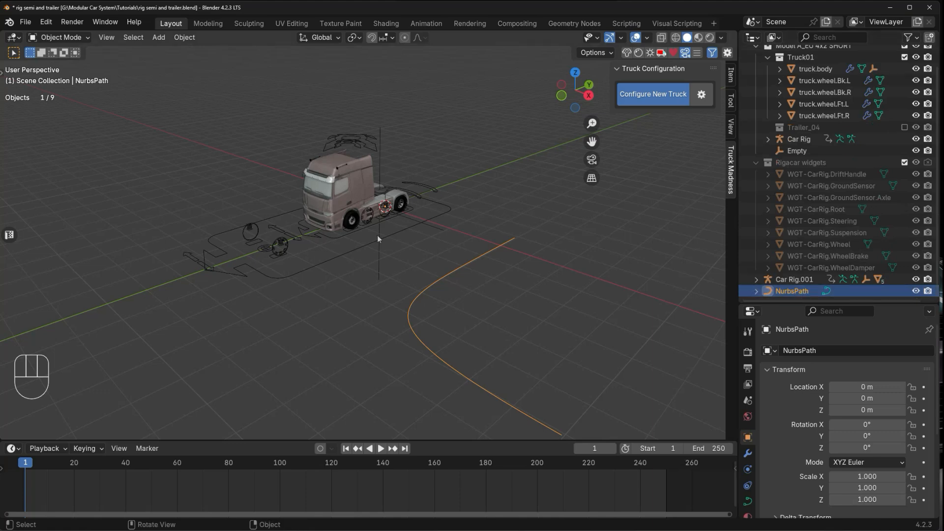
Select the truck rig, put it back in Pose Mode and enlarge the Properties editor
left_click(345, 239)
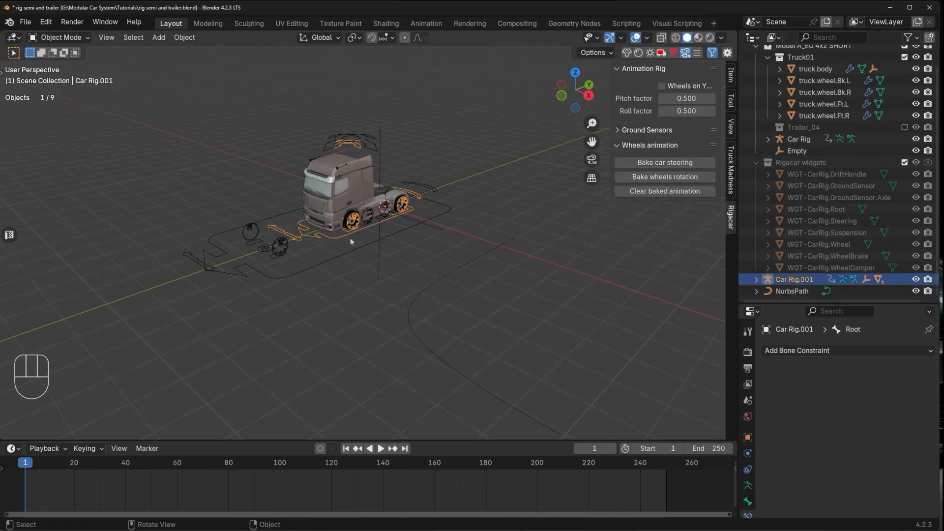
left_click(59, 37)
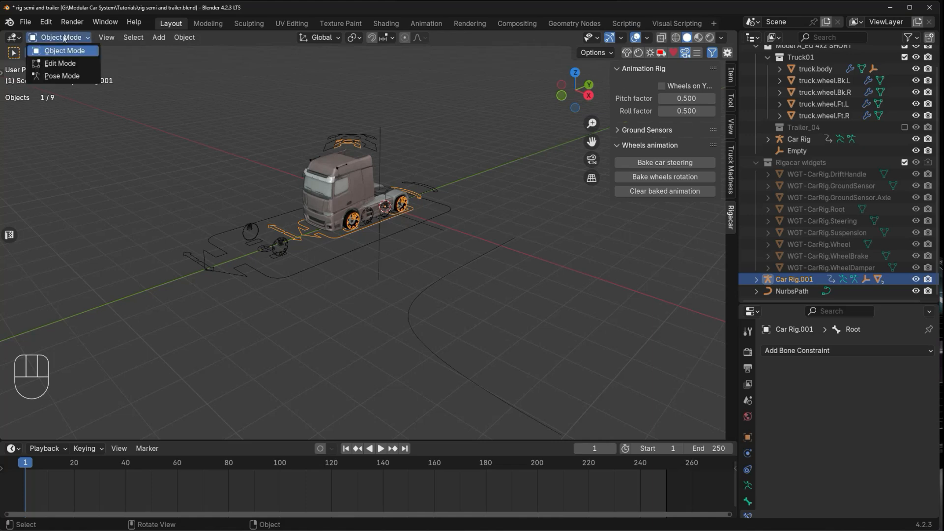
left_click(58, 77)
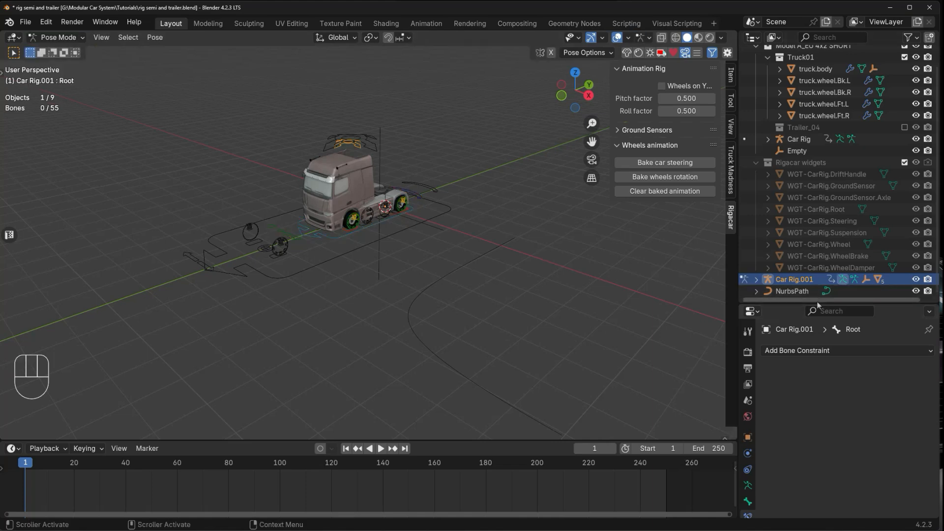
left_click_drag(819, 301, 810, 195)
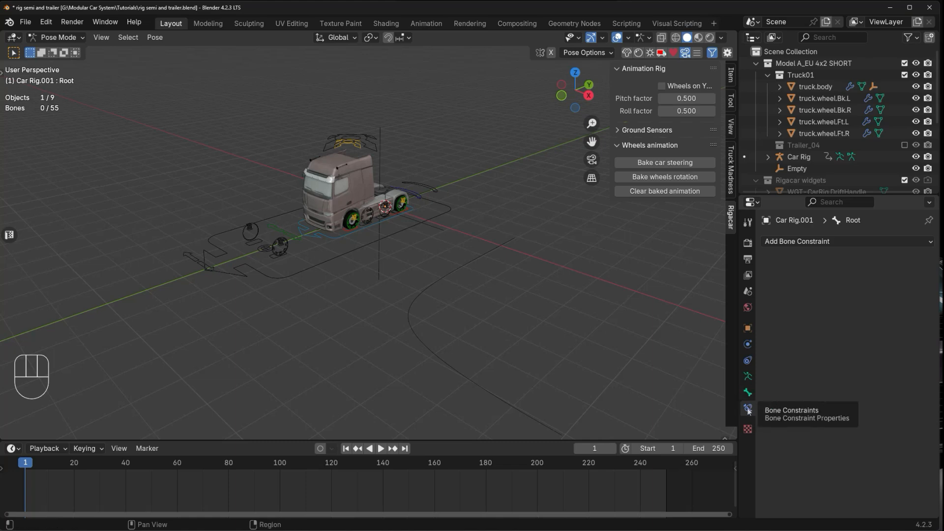
left_click(748, 361)
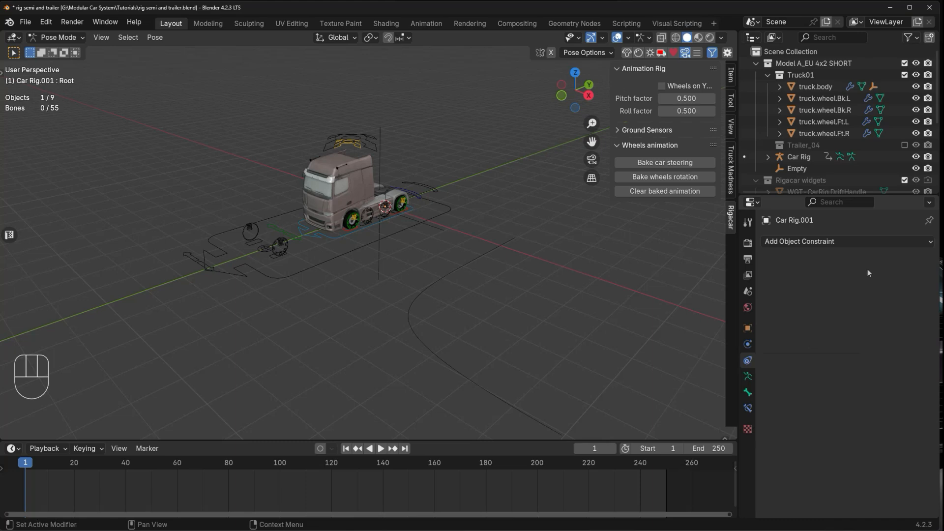
left_click(830, 241)
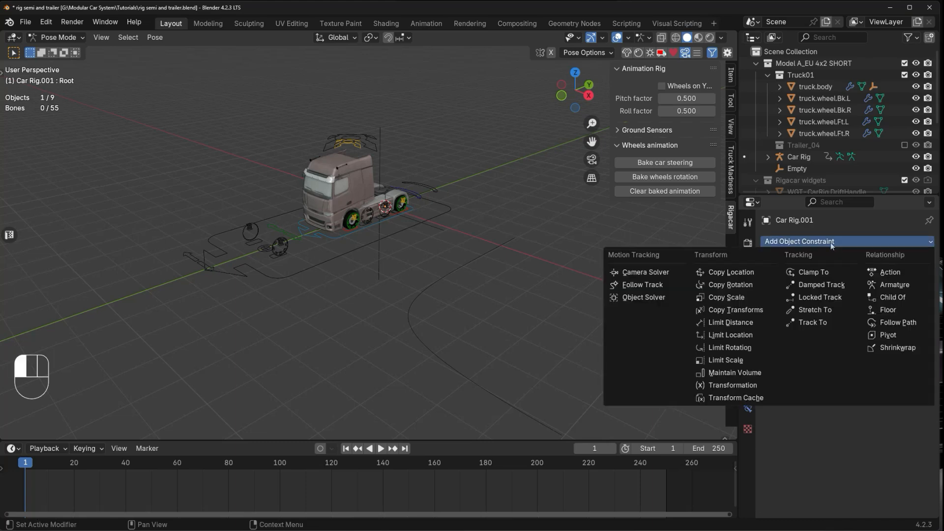
left_click(886, 323)
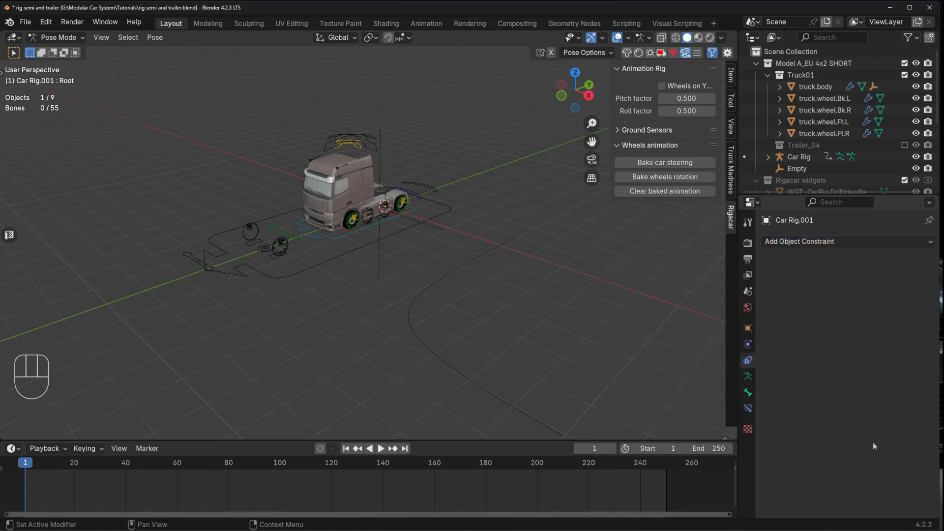
Add a Follow Path bone constraint to the truck rig's root bone with NurbsPath as its target
left_click(748, 409)
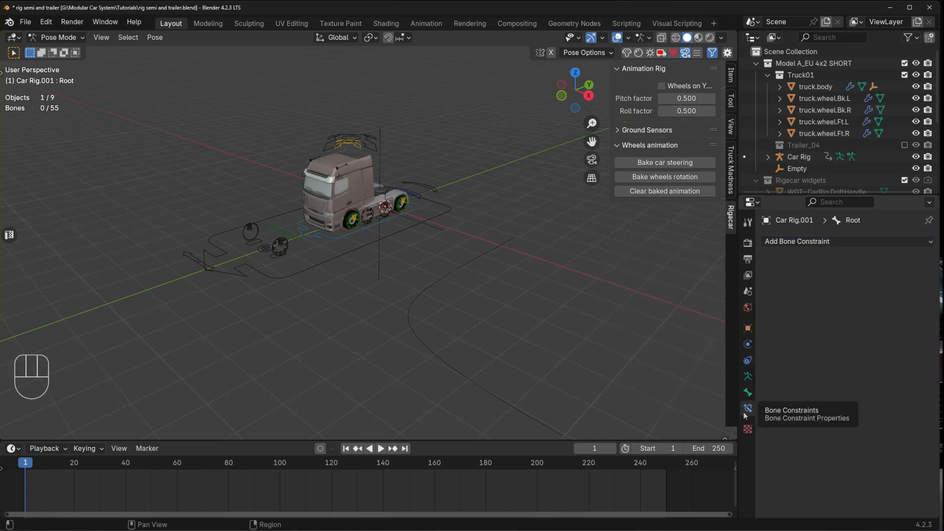
left_click(822, 241)
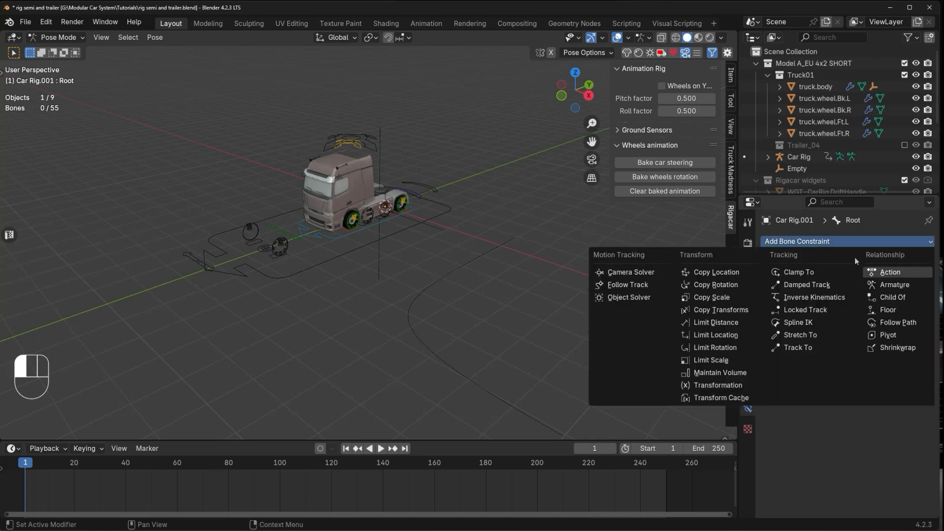
left_click(891, 323)
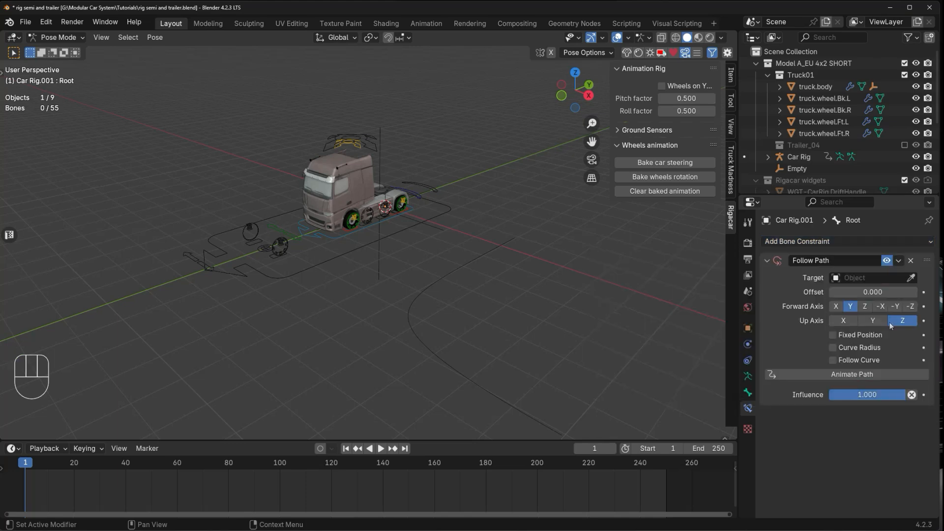
left_click(911, 277)
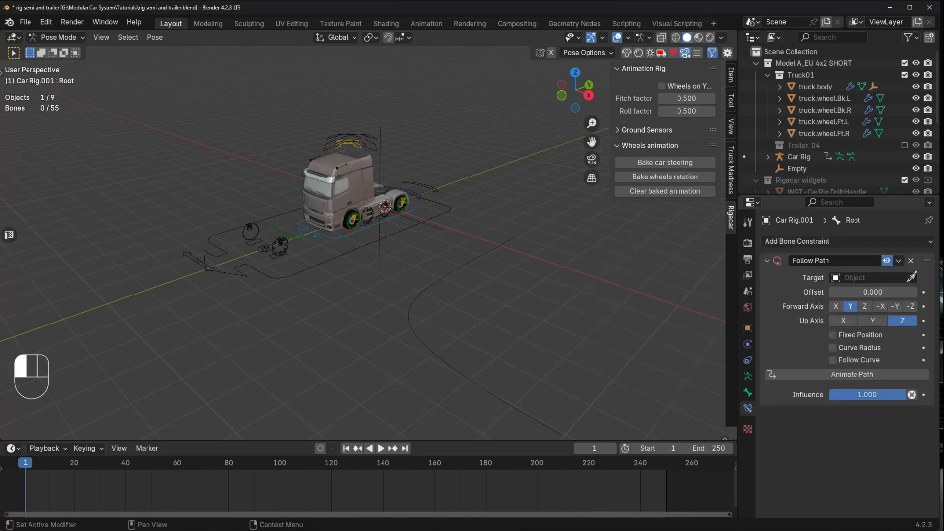
left_click(513, 236)
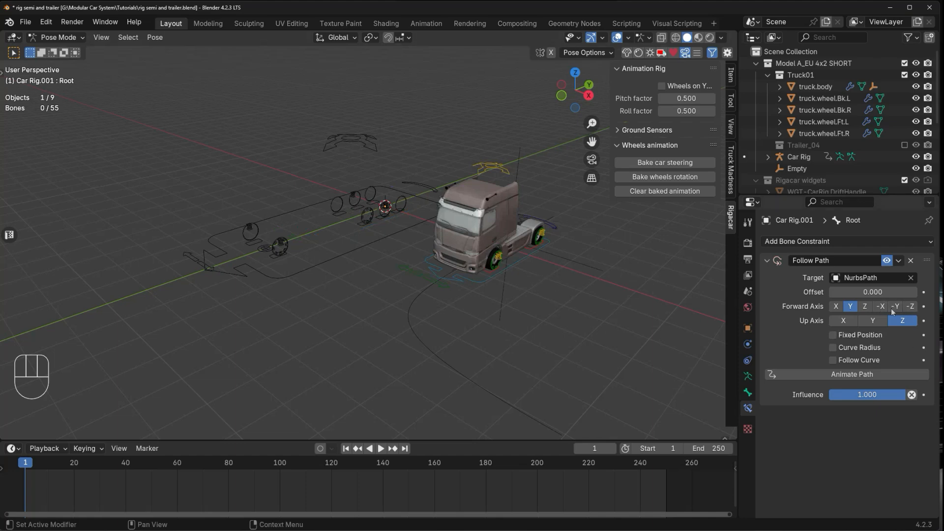
Enable Fixed Position and Follow Curve with -Y as the forward axis, and test the truck's motion with the Offset Factor
left_click(845, 336)
left_click(855, 360)
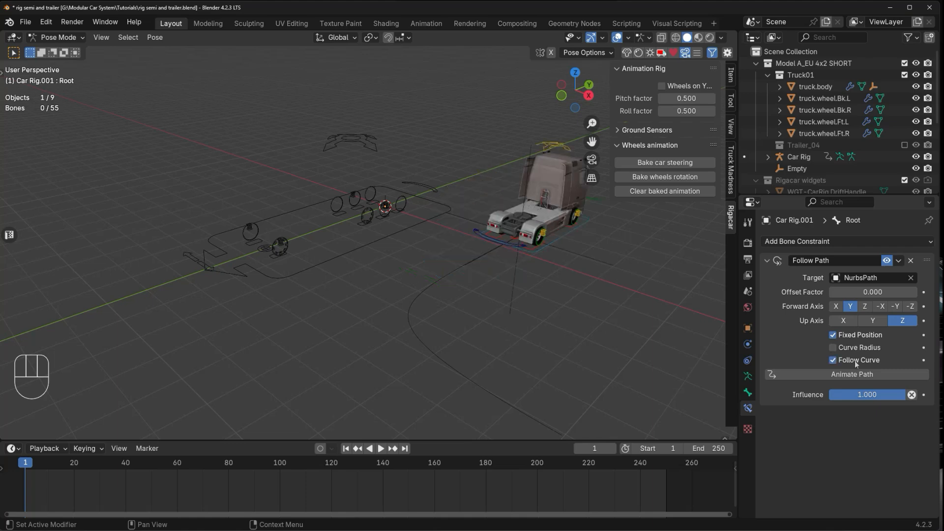
left_click(895, 306)
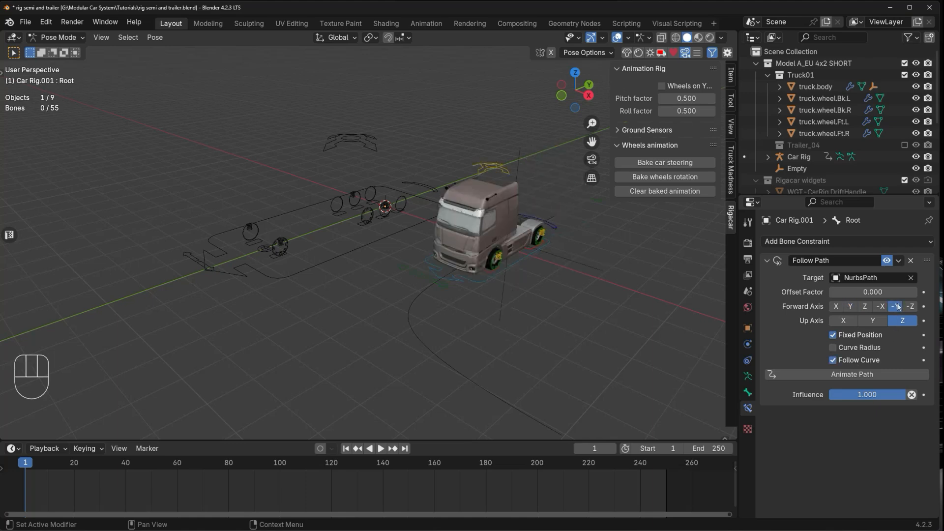
left_click_drag(854, 292, 831, 292)
mouse_move(870, 292)
left_mouse_down()
mouse_move(924, 292)
mouse_move(870, 292)
left_mouse_up()
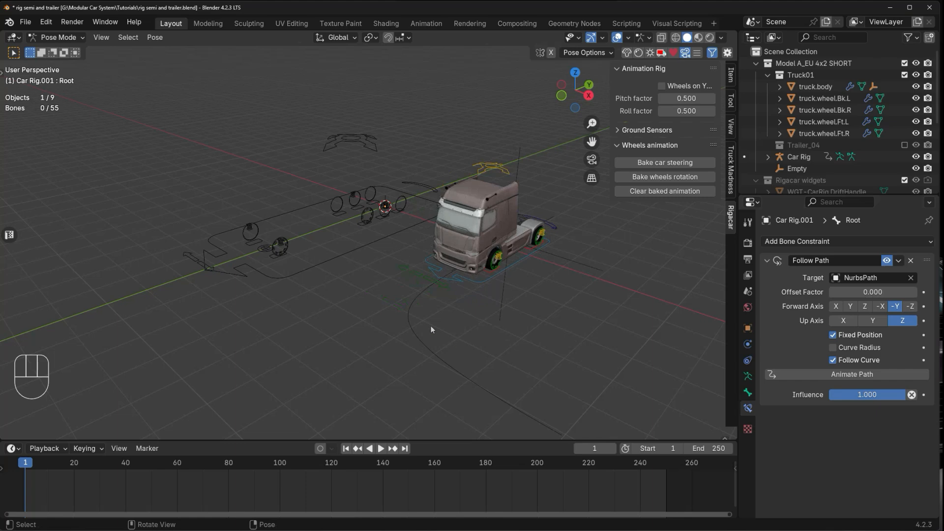
Collapse the Truck01 collection and include the Trailer_04 collection in the view layer again
middle_click_drag(429, 324, 385, 305)
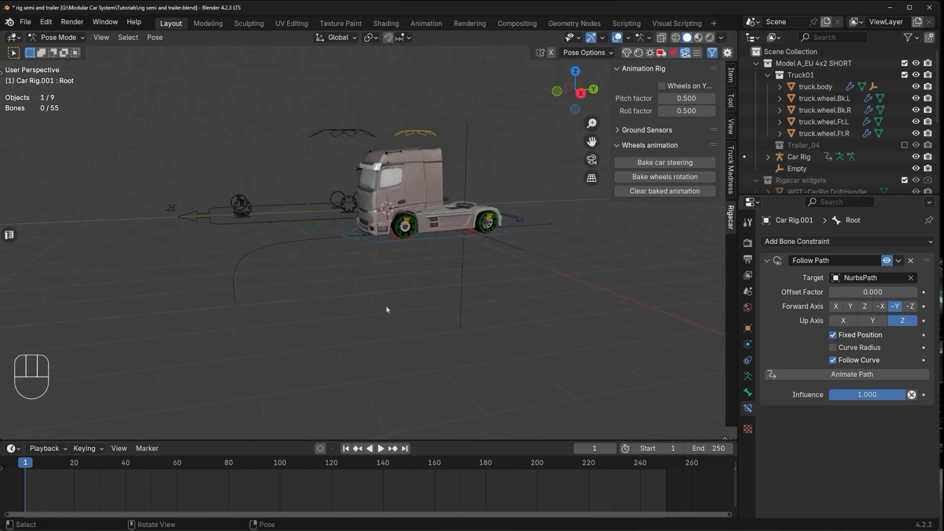
left_click(768, 76)
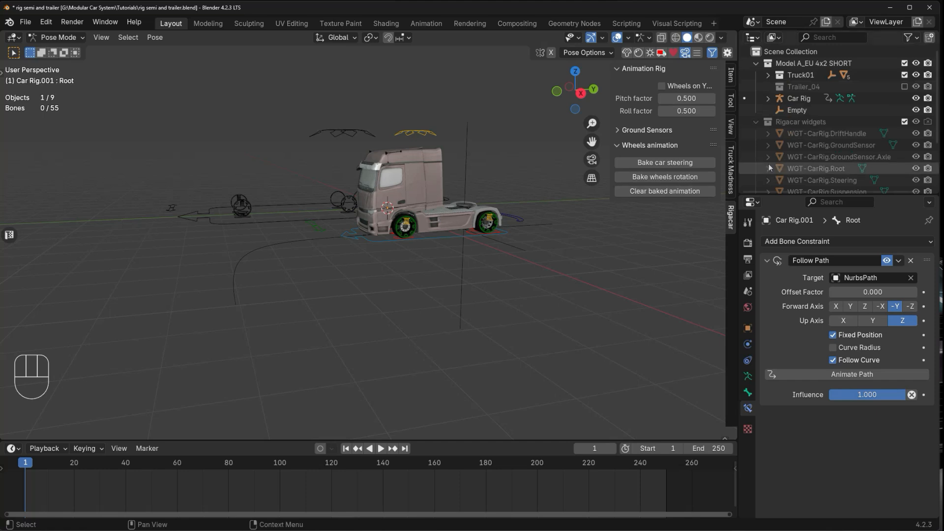
left_click(904, 87)
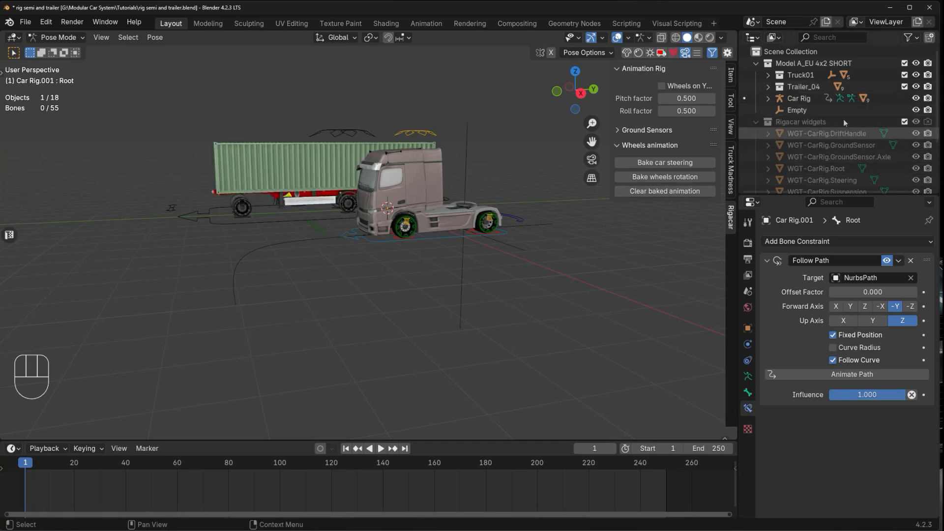
Switch from the truck rig to the trailer rig and select the trailer's root bone in Pose Mode
left_click(51, 39)
left_click(52, 47)
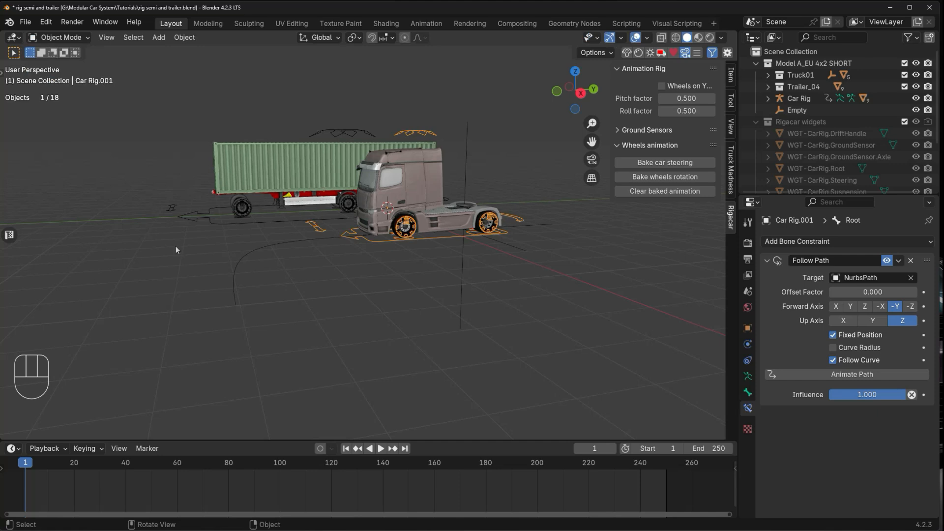
left_click(226, 222)
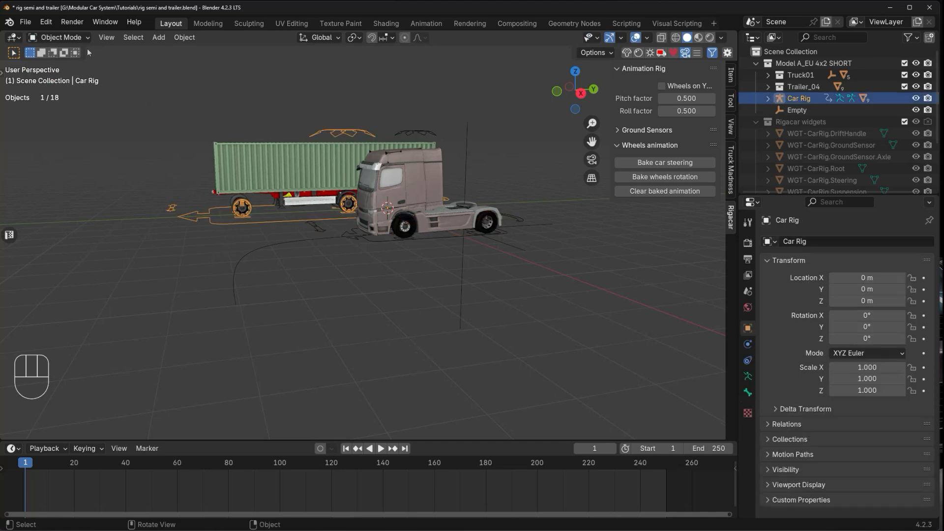
left_click(62, 38)
left_click(61, 76)
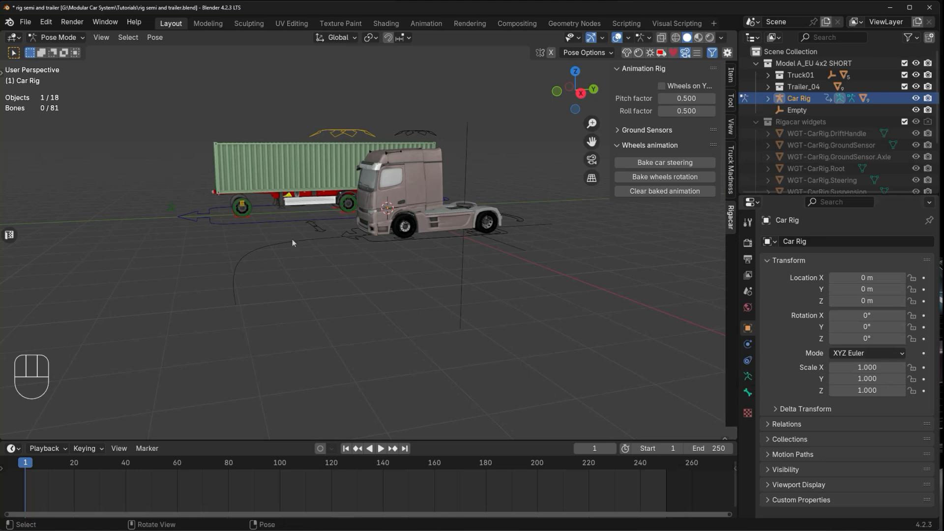
left_click(264, 223)
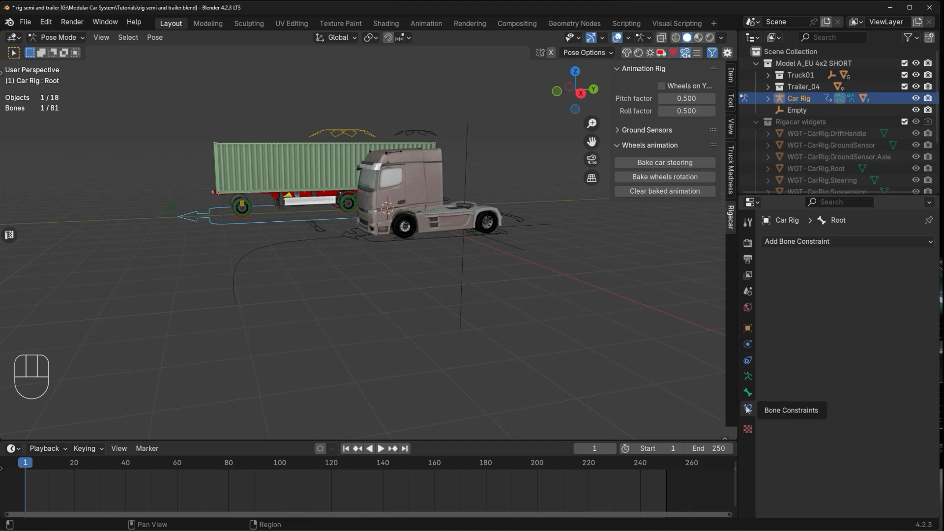
Add a Follow Path bone constraint to the trailer rig's root bone with NurbsPath as its target
left_click(834, 243)
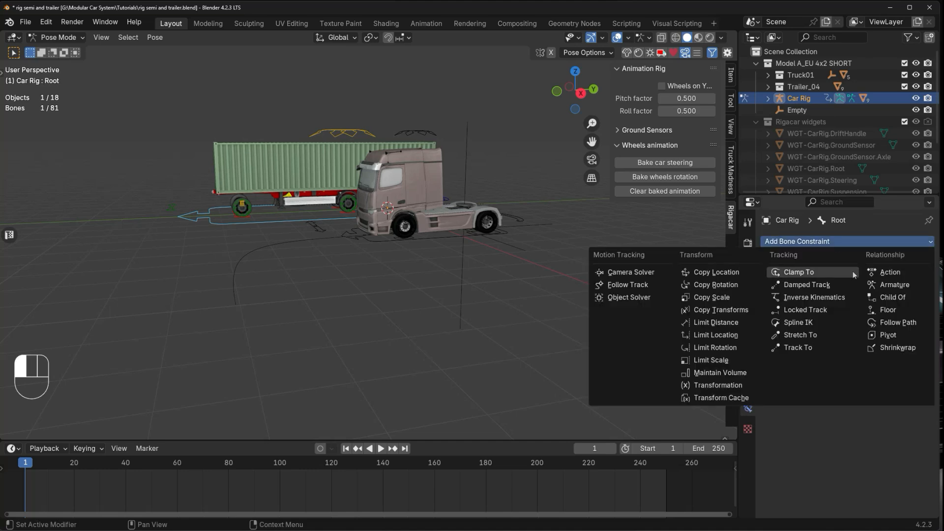
left_click(888, 323)
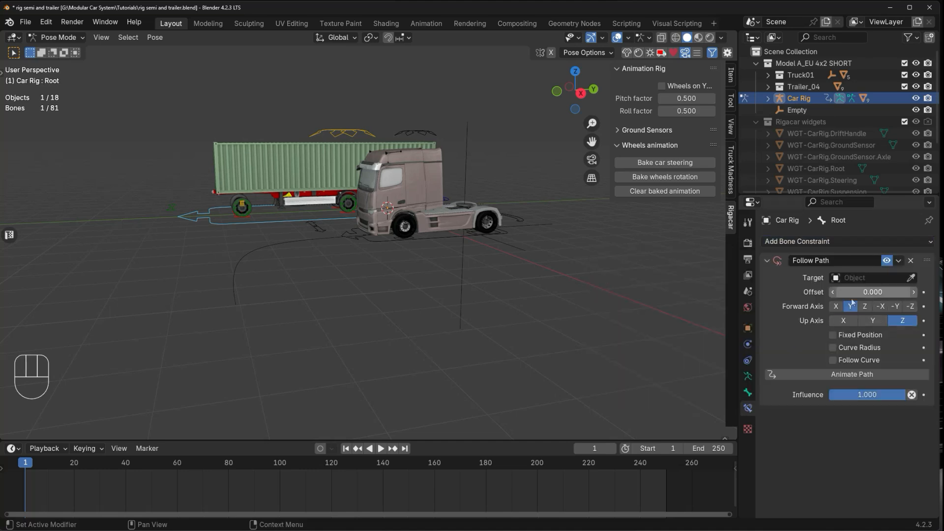
left_click(912, 278)
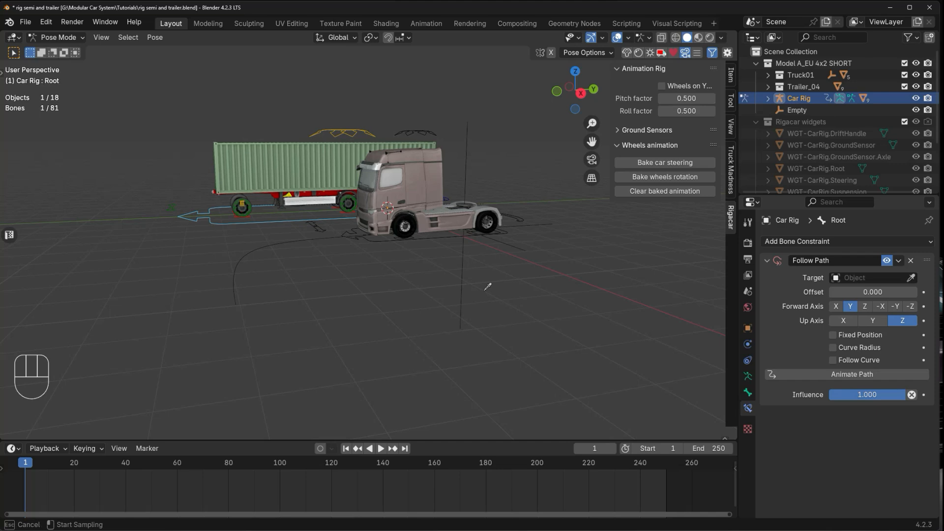
left_click(271, 241)
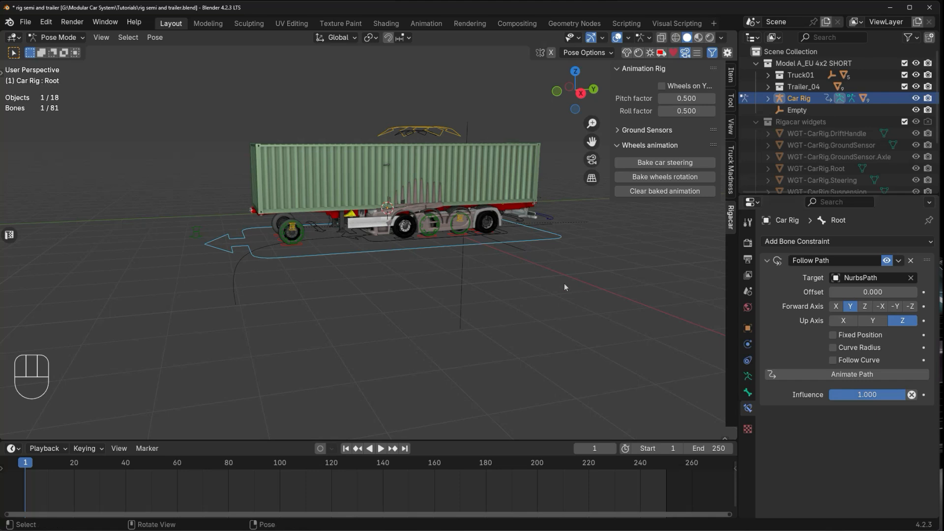
Set the trailer constraint's forward axis to -Y, enable Fixed Position and Follow Curve, and test the motion with the Offset Factor
left_click(897, 307)
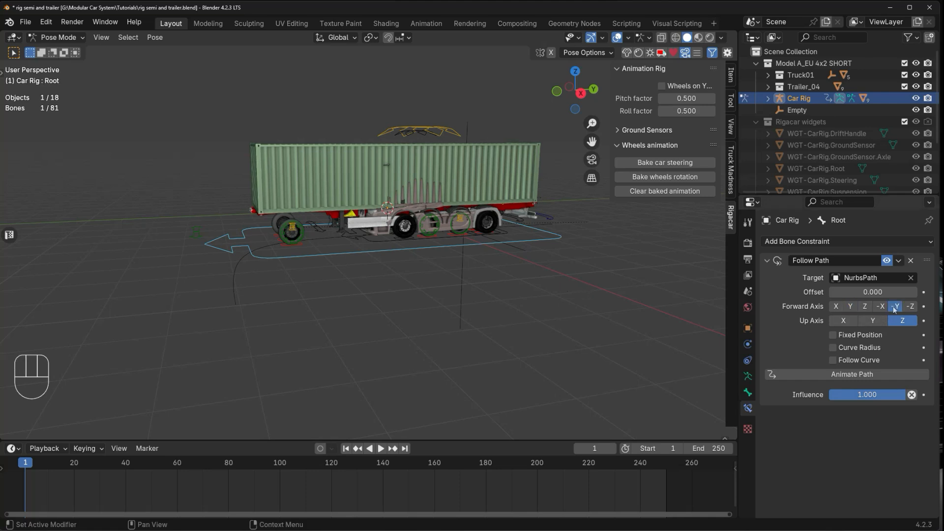
left_click(863, 336)
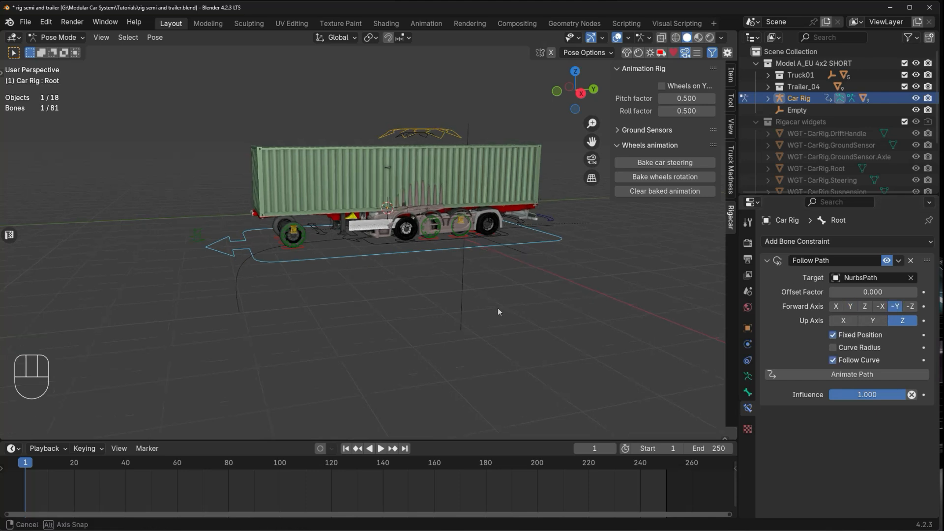
middle_click_drag(498, 308, 527, 334)
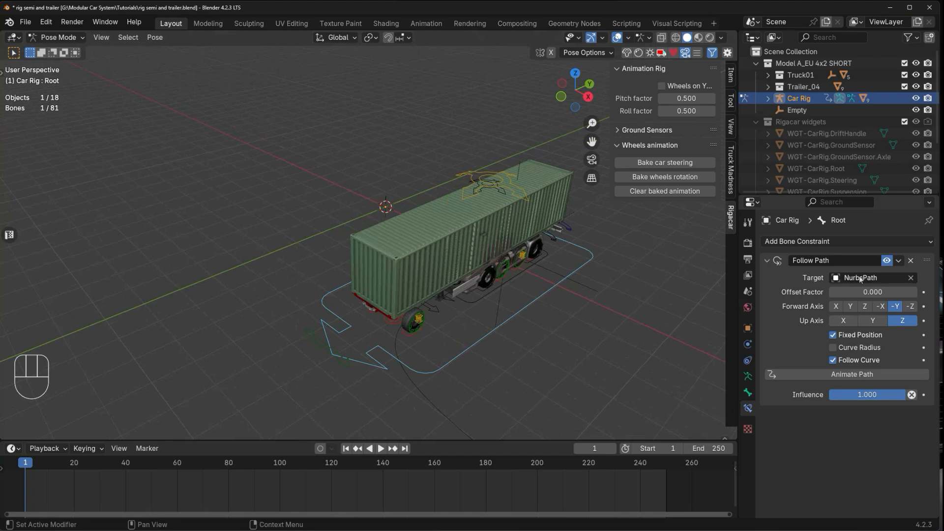
left_click_drag(853, 291, 828, 294)
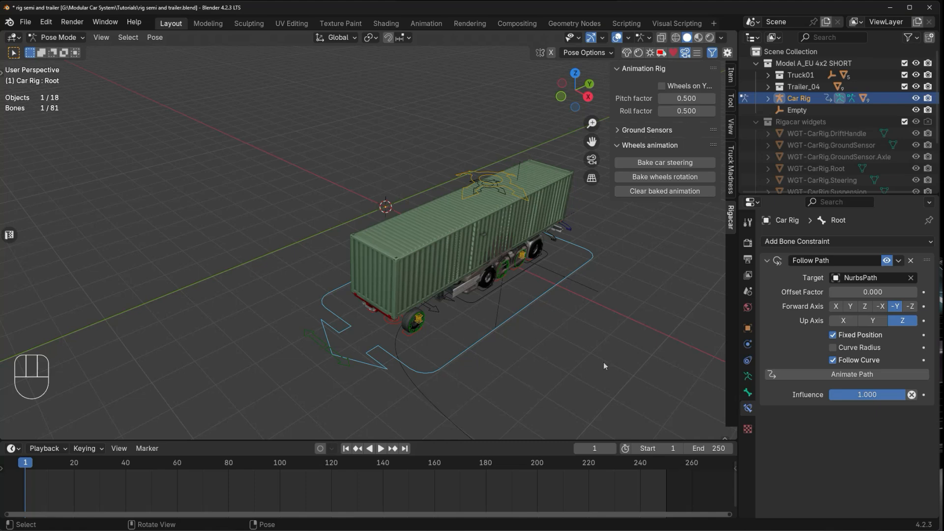
Return to Object Mode and scale the NURBS path by a factor of 3
scroll(595, 364, "down", 4)
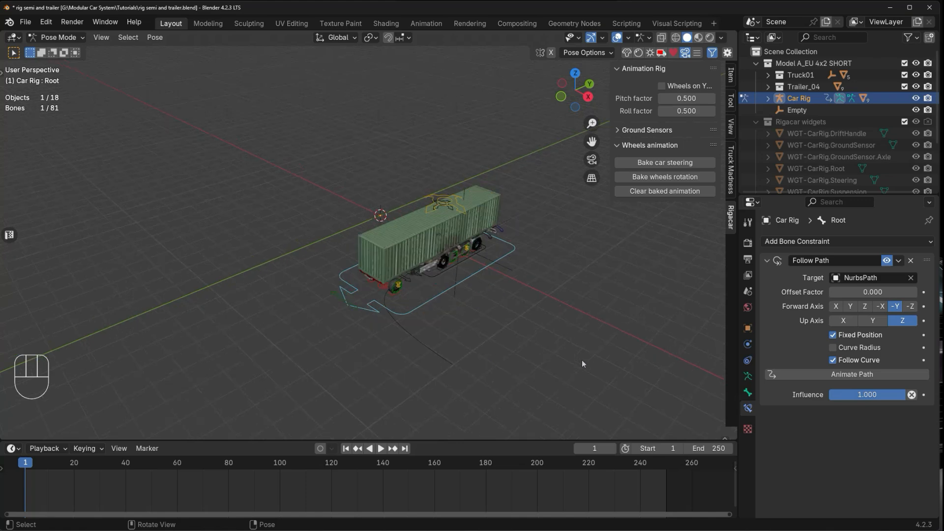
left_click(58, 37)
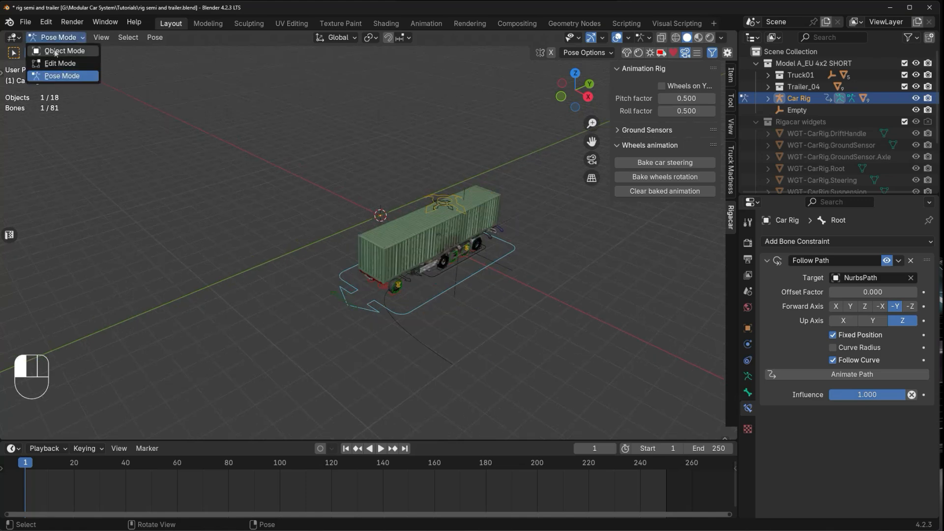
left_click(55, 48)
left_click(399, 324)
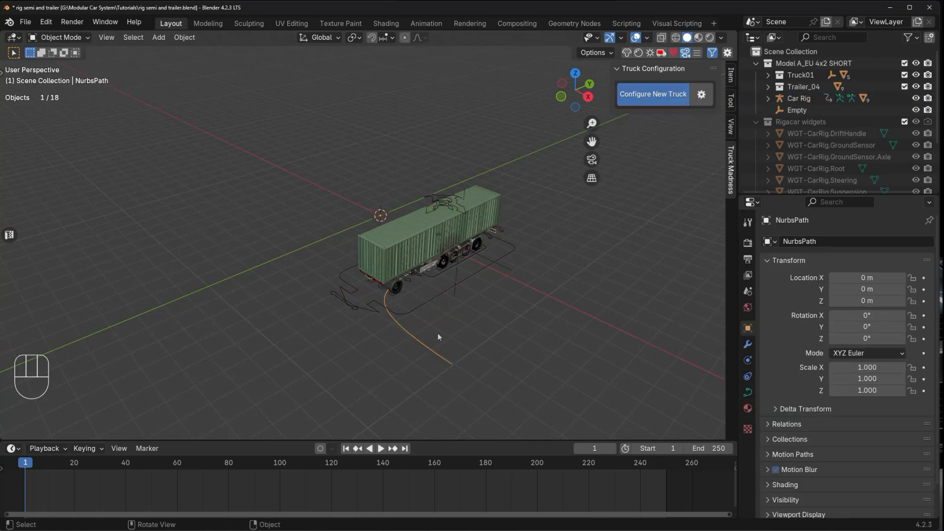
key("s")
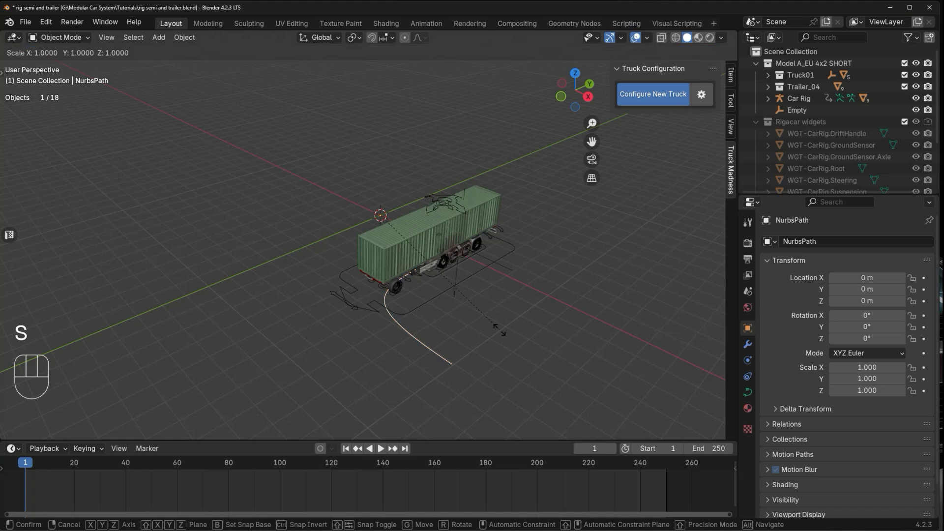
key("3")
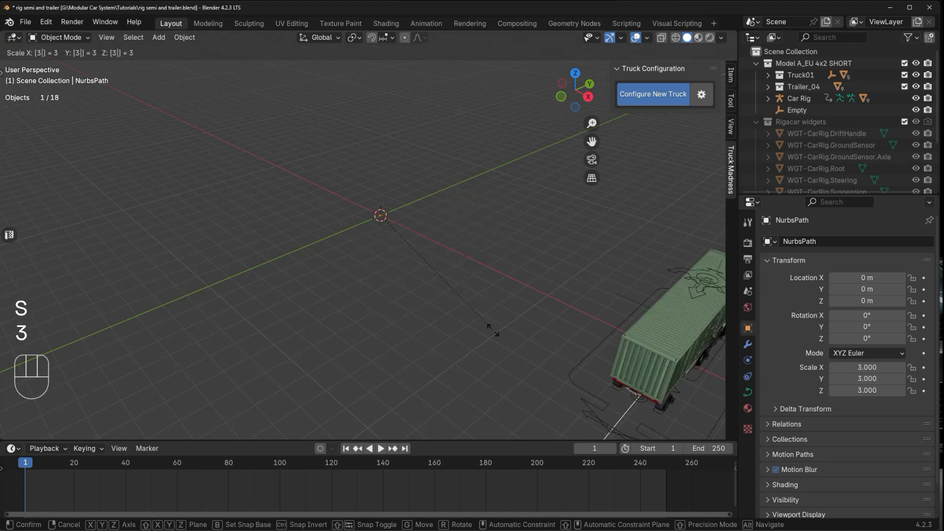
left_click(494, 329)
Apply all transforms (location, rotation and scale) to the enlarged NURBS path
scroll(493, 330, "down", 4)
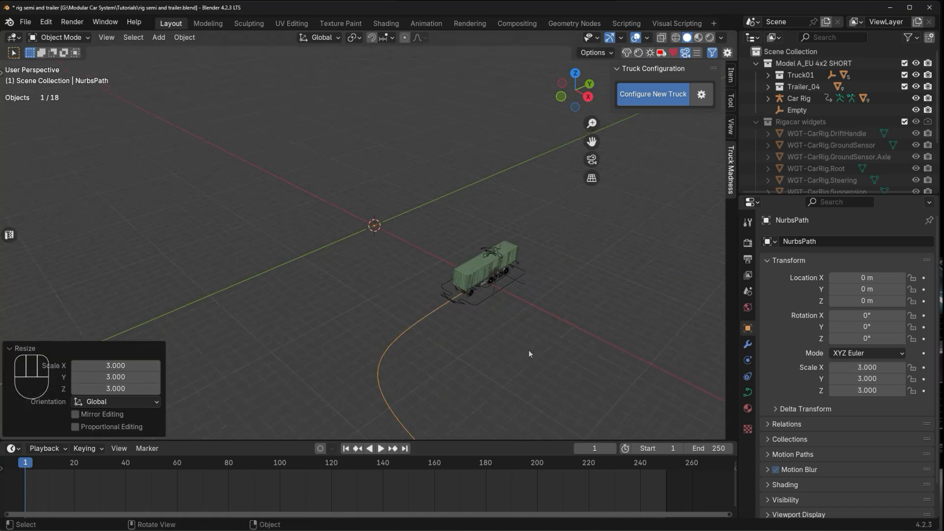
middle_click_drag(529, 349, 460, 277, "shift")
middle_click_drag(380, 249, 365, 270)
left_click(306, 293)
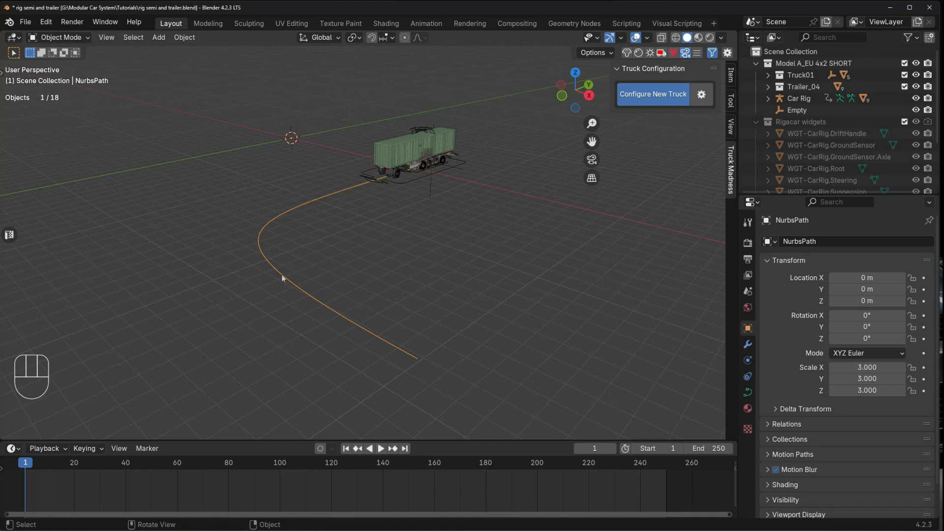
key("ctrl+a")
left_click(301, 279)
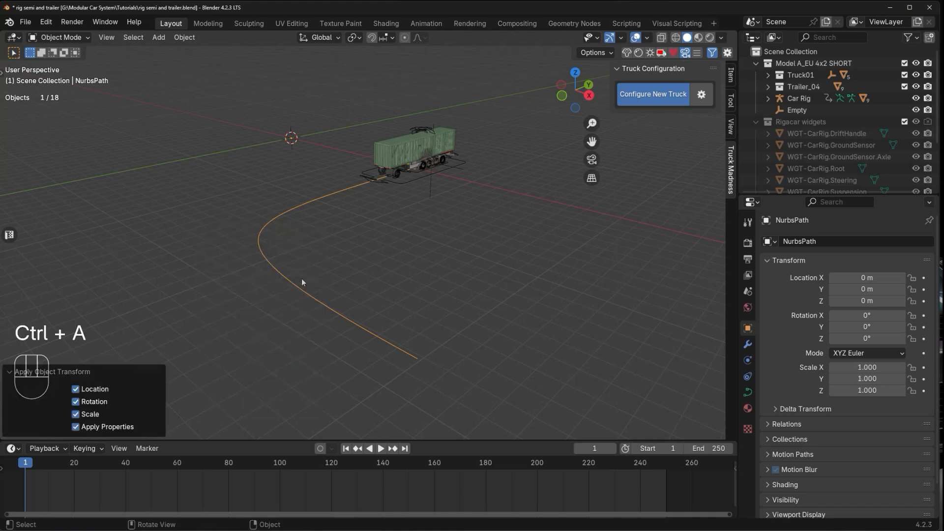
Select the truck rig Car Rig.001 and switch it to Pose Mode
left_click(455, 229)
middle_click_drag(455, 229, 538, 359)
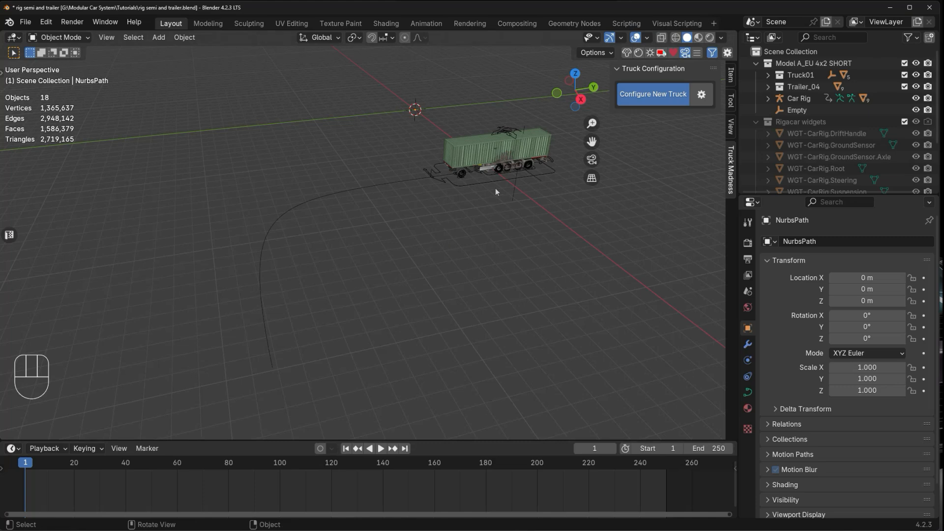
scroll(496, 192, "up", 2)
middle_click_drag(549, 246, 378, 275, "shift")
scroll(380, 280, "up", 3)
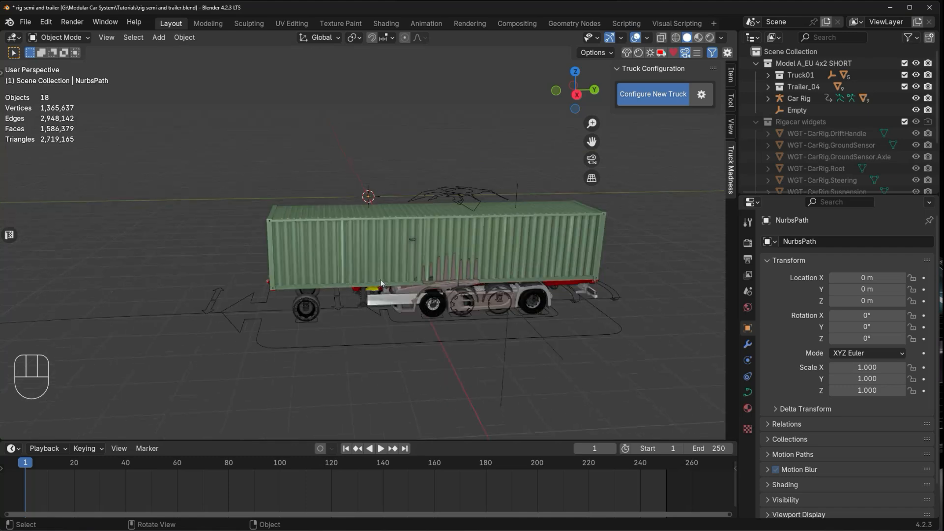
left_click(396, 322)
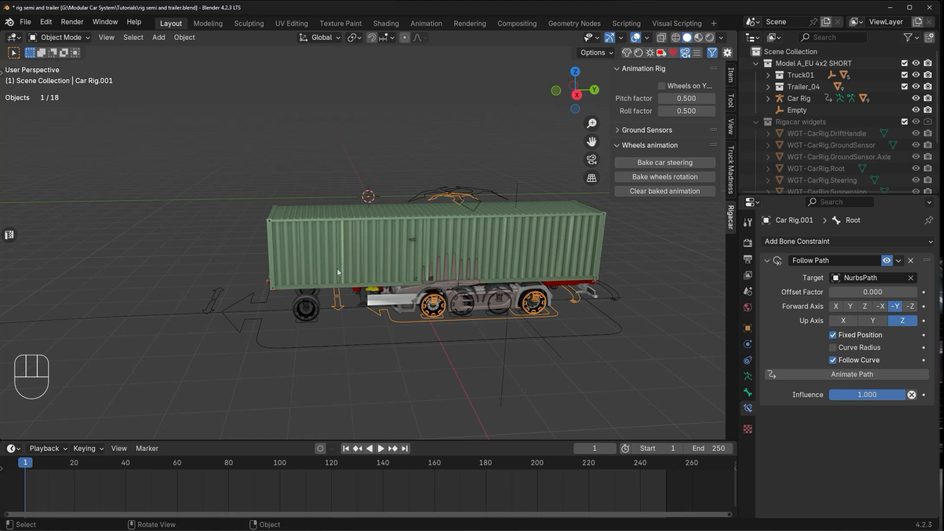
left_click(61, 38)
left_click(63, 76)
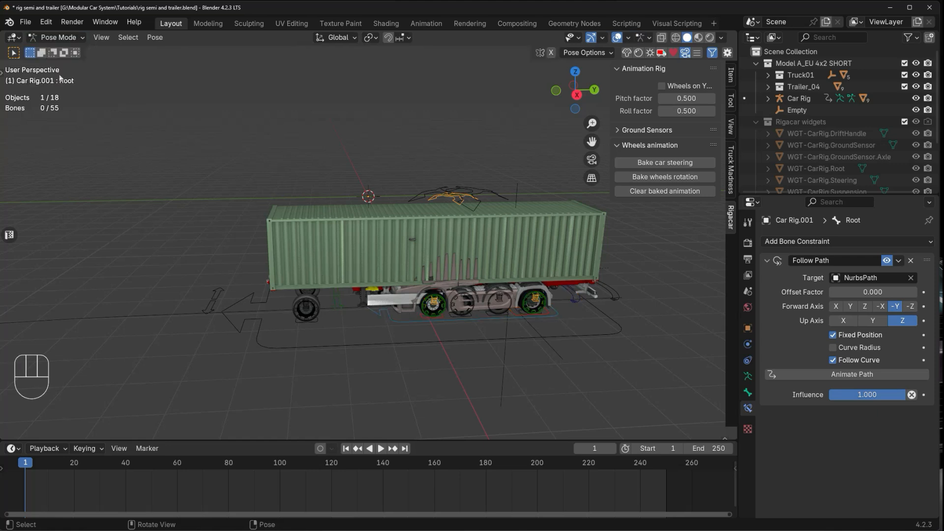
Move the truck along the path to the trailer's coupling point by setting its Follow Path Offset Factor to 0.165
left_click_drag(872, 292, 894, 292)
left_click_drag(865, 292, 867, 292)
middle_click_drag(450, 347, 451, 324)
key("KP_3")
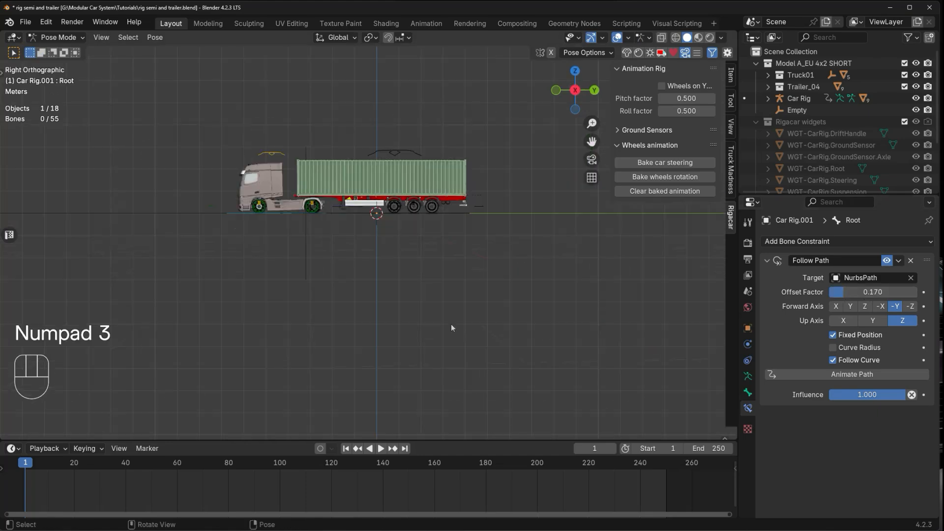
scroll(288, 184, "up", 3)
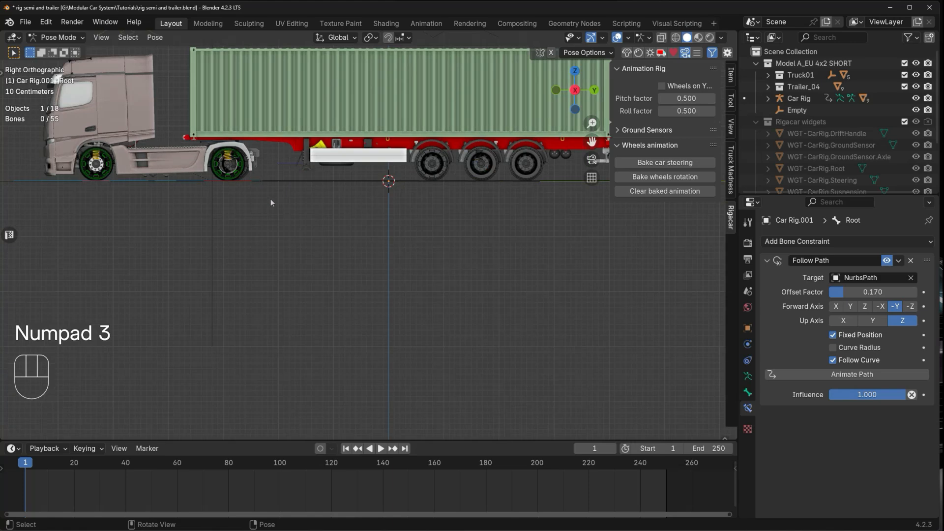
middle_click_drag(290, 235, 326, 294, "shift")
scroll(325, 294, "up", 3)
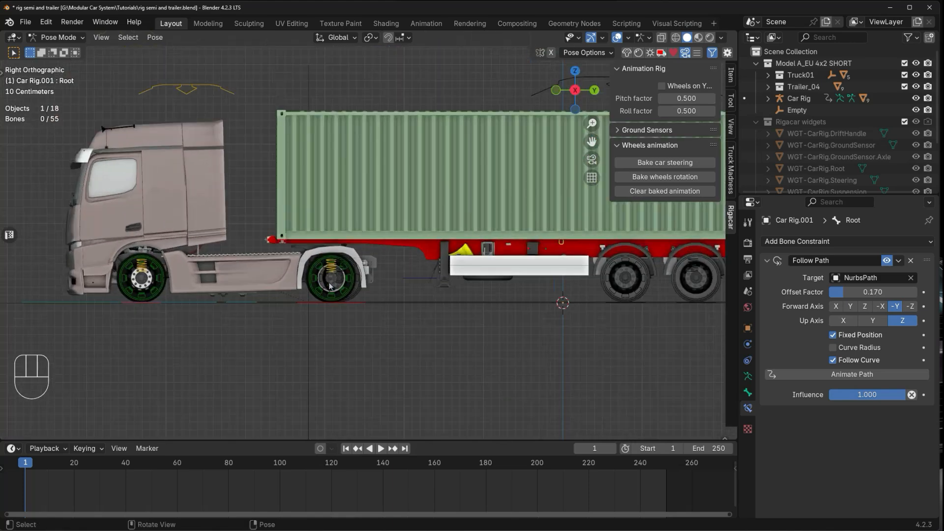
scroll(330, 286, "up", 2)
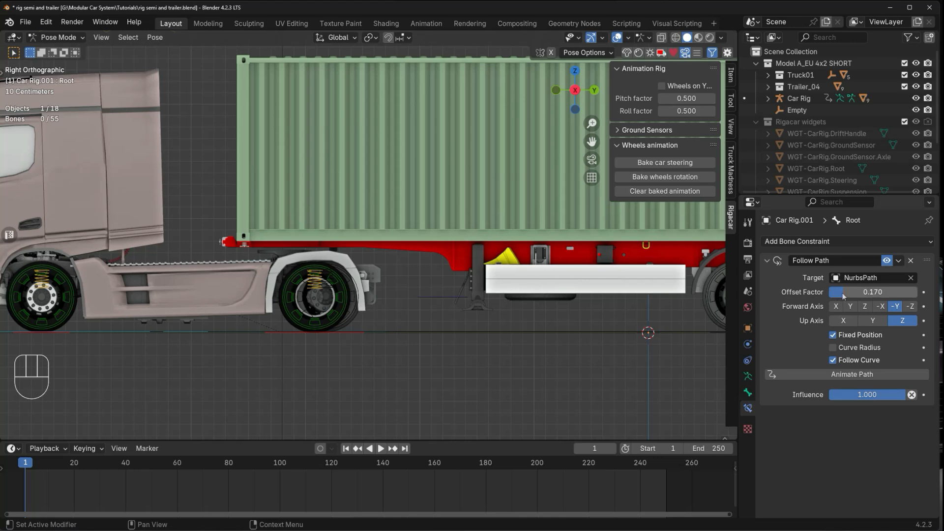
left_click_drag(843, 294, 879, 297)
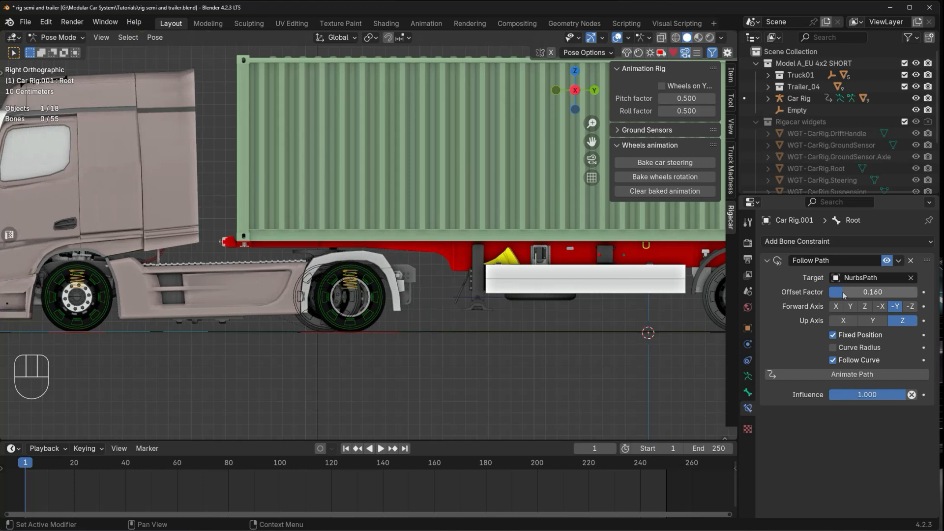
left_click(876, 293)
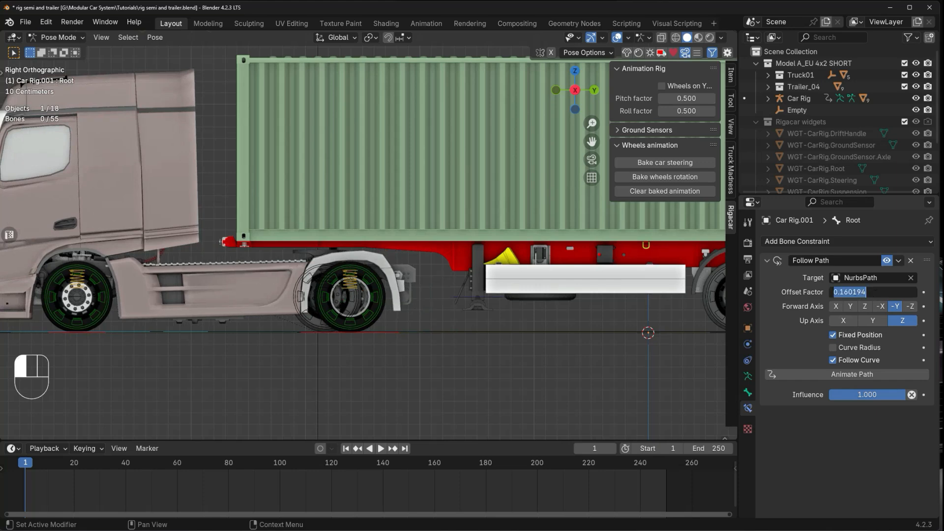
type(".165")
key("Return")
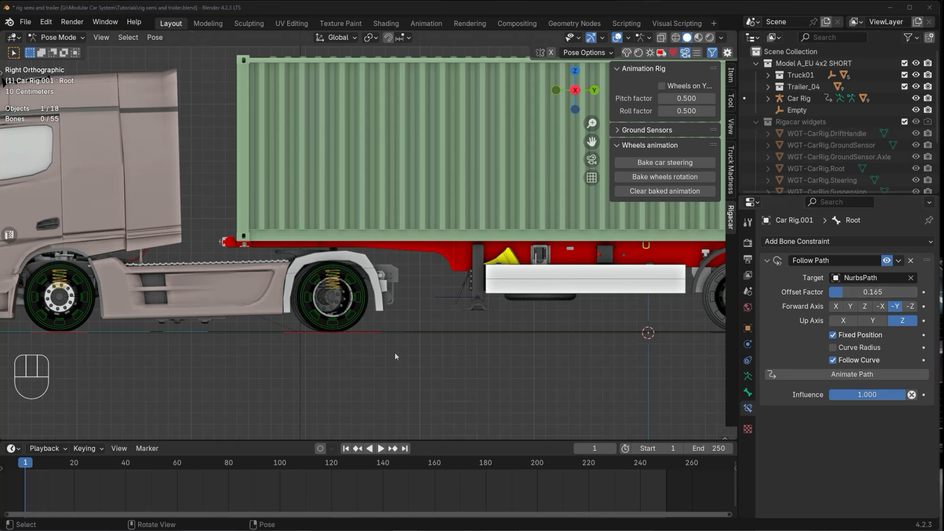
Insert a keyframe at frame 1 for the truck root bone's Offset Factor of 0.165
middle_click_drag(392, 359, 424, 370)
scroll(375, 335, "down", 10)
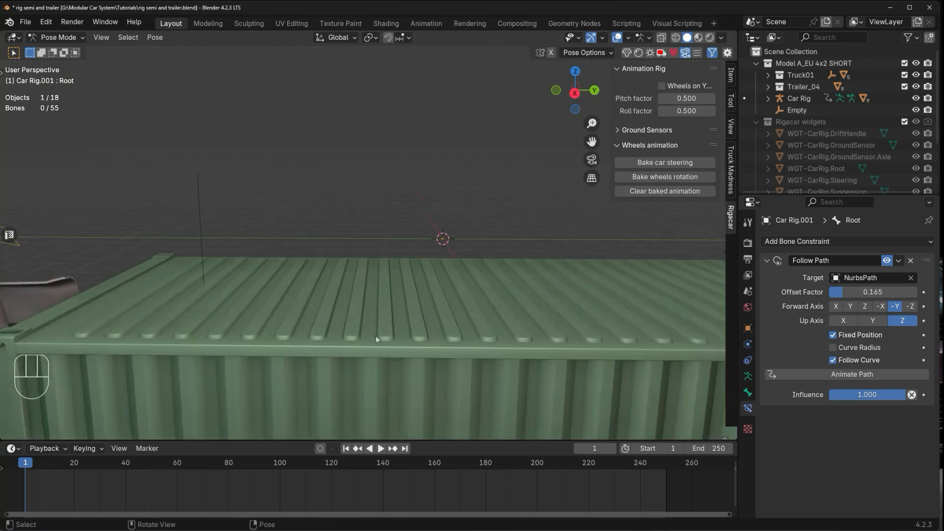
middle_click_drag(376, 337, 367, 285)
scroll(393, 338, "down", 8)
scroll(374, 354, "up", 1)
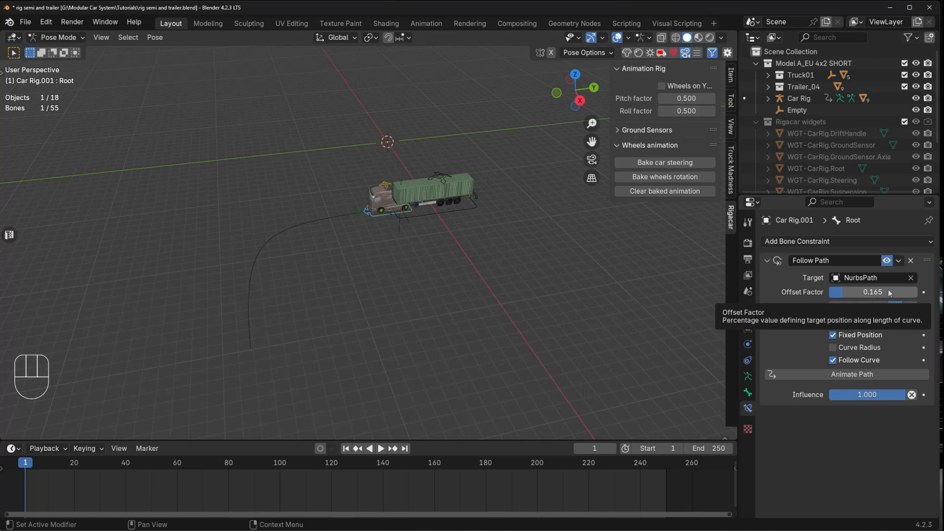
key("i")
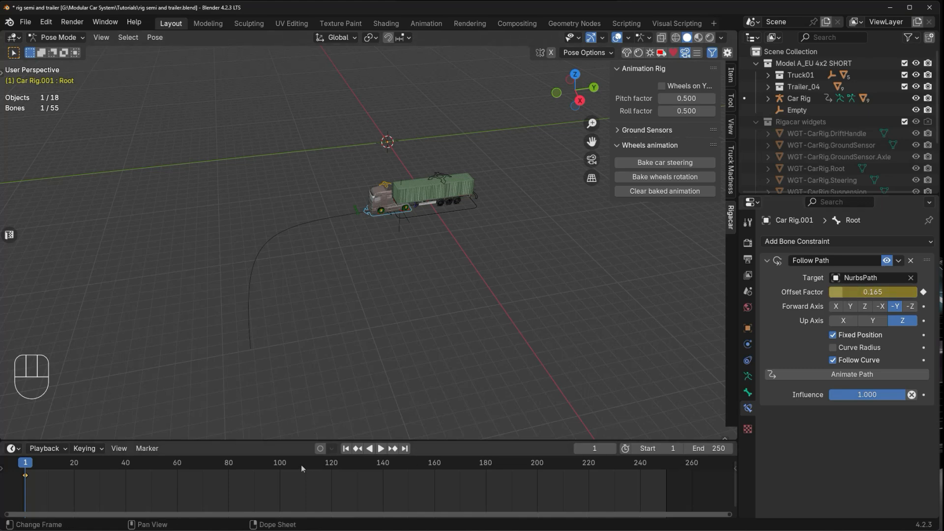
At frame 250, set the truck's Offset Factor to 1.000 and keyframe it
left_click_drag(301, 464, 706, 473)
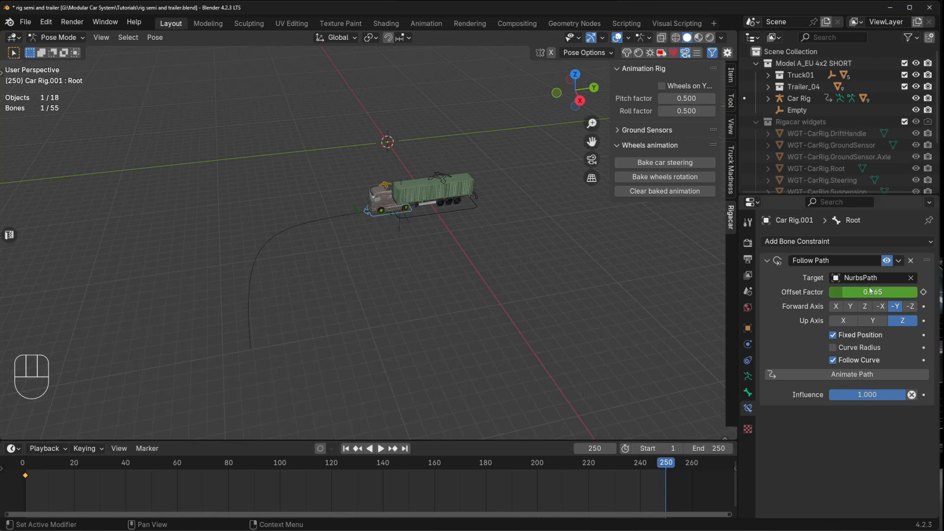
left_click_drag(851, 294, 886, 293)
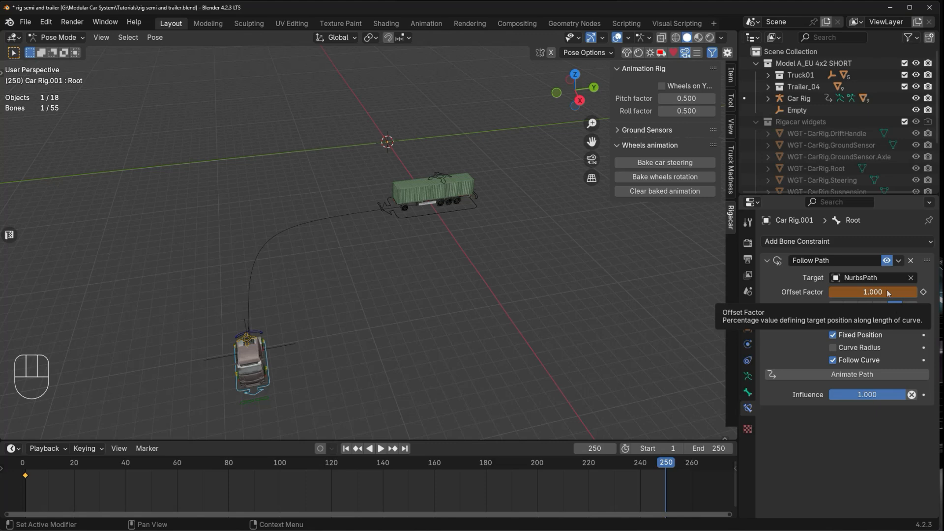
key("i")
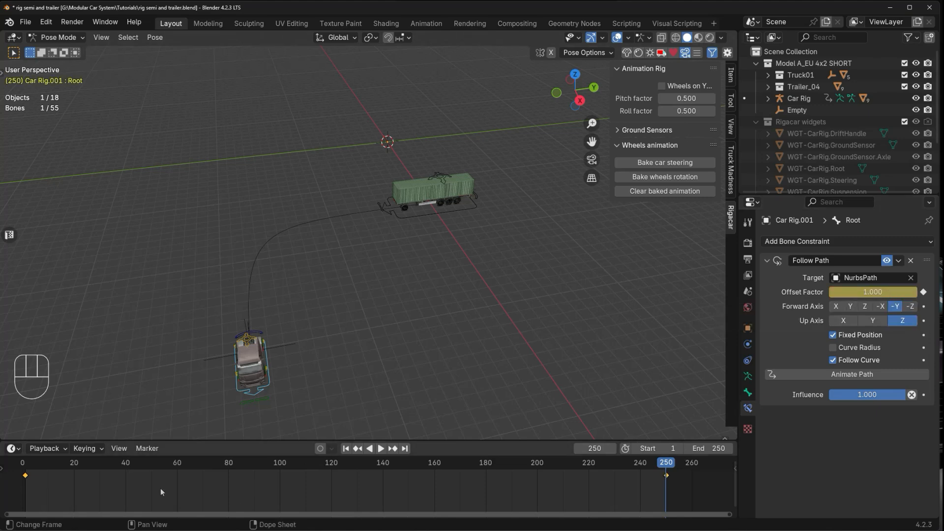
Set the interpolation mode of all the truck root bone's keyframes to Linear and return to frame 1
left_click(396, 500)
key("a")
right_click(400, 493)
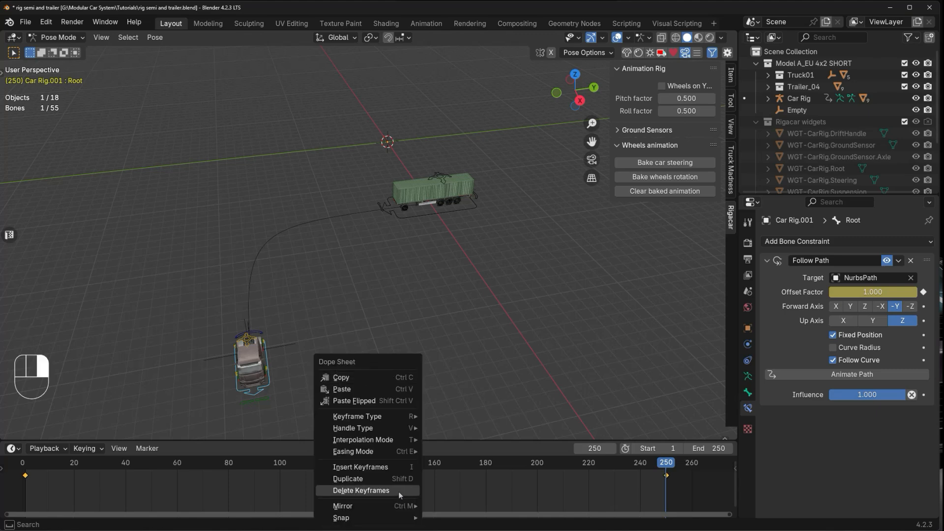
mouse_move(383, 441)
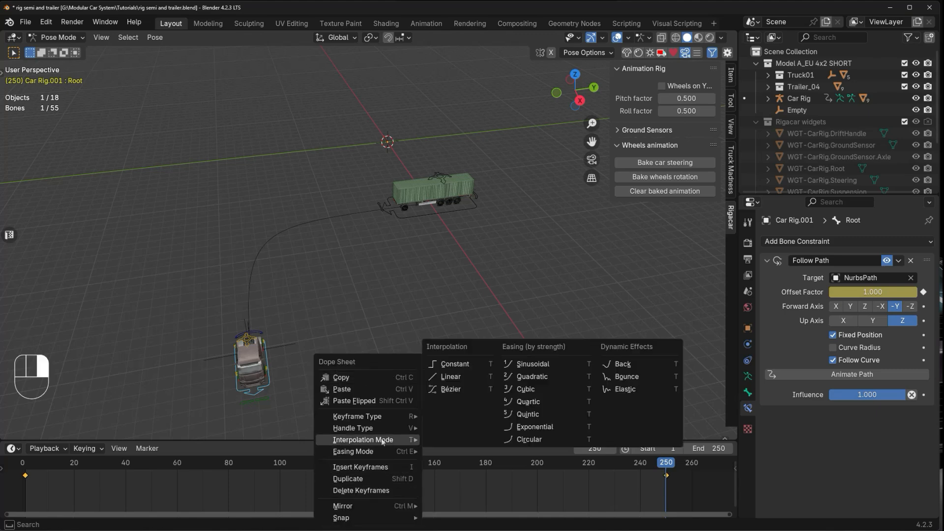
left_click(458, 378)
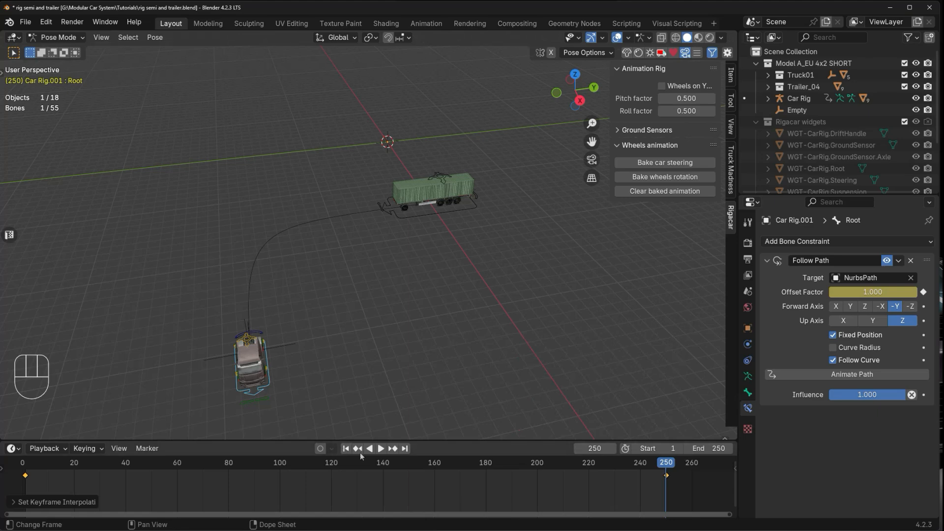
left_click_drag(664, 462, 717, 451)
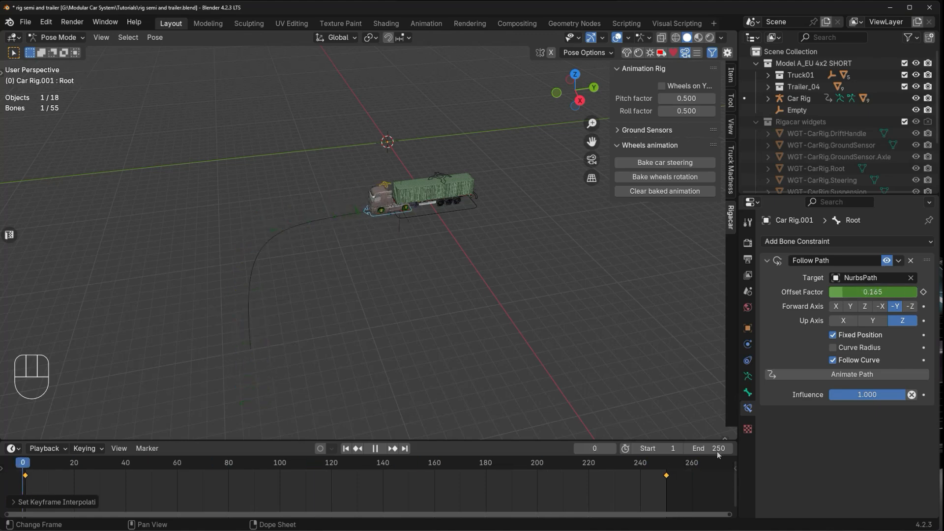
left_click(24, 462)
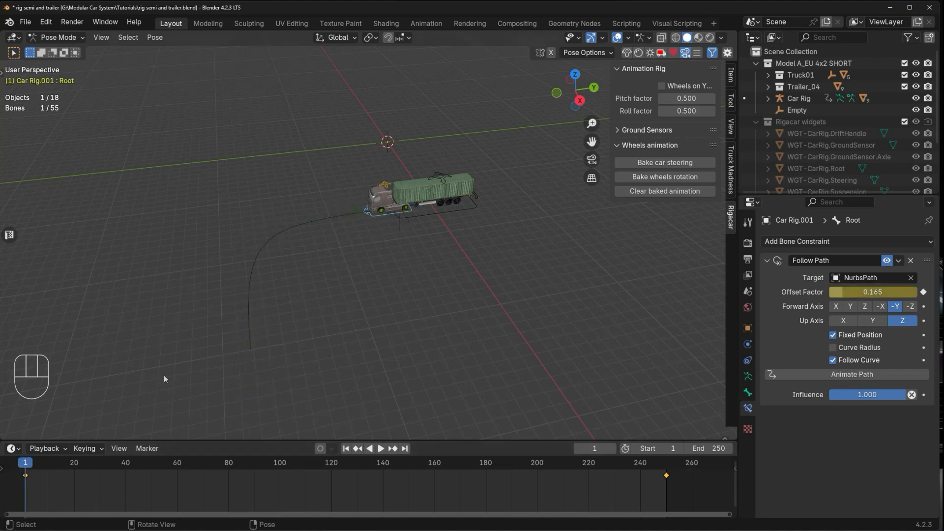
Leave Pose Mode on the truck rig, select the trailer rig Car Rig and switch it to Pose Mode
left_click(50, 39)
left_click(57, 48)
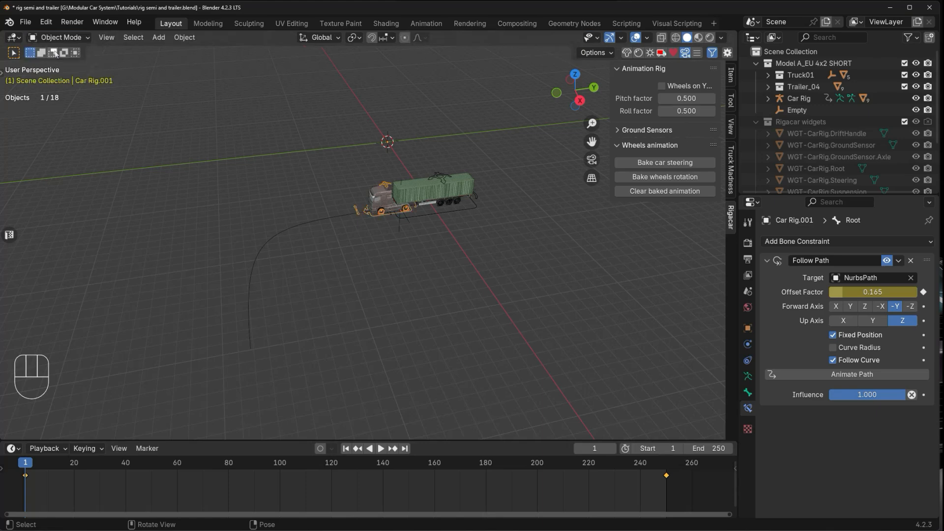
left_click(429, 214)
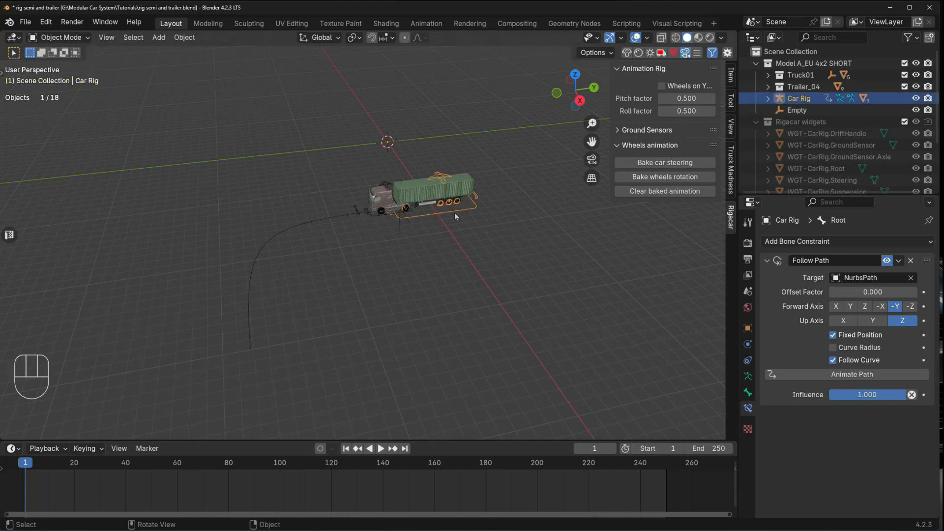
left_click(64, 39)
left_click(56, 77)
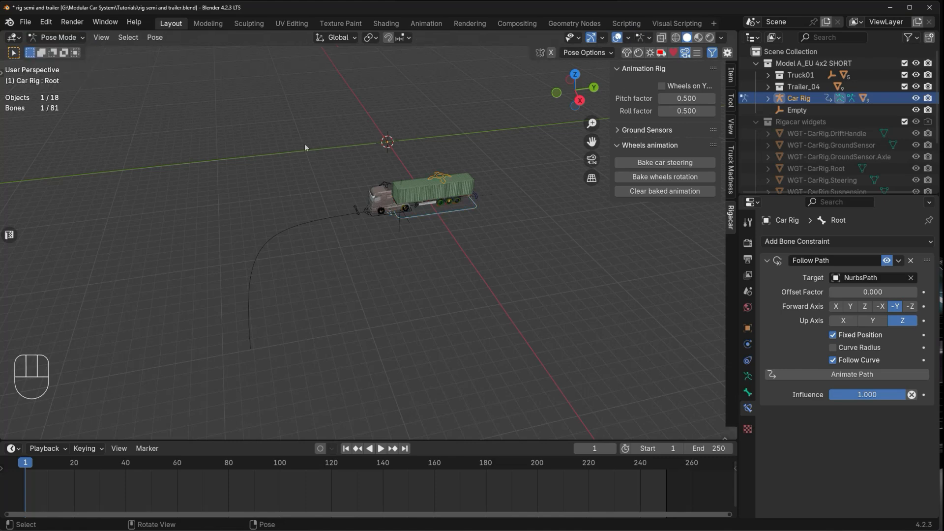
Keyframe the trailer root bone's Follow Path Offset Factor at 0.000 on frame 1 and go to frame 250
left_click(856, 291)
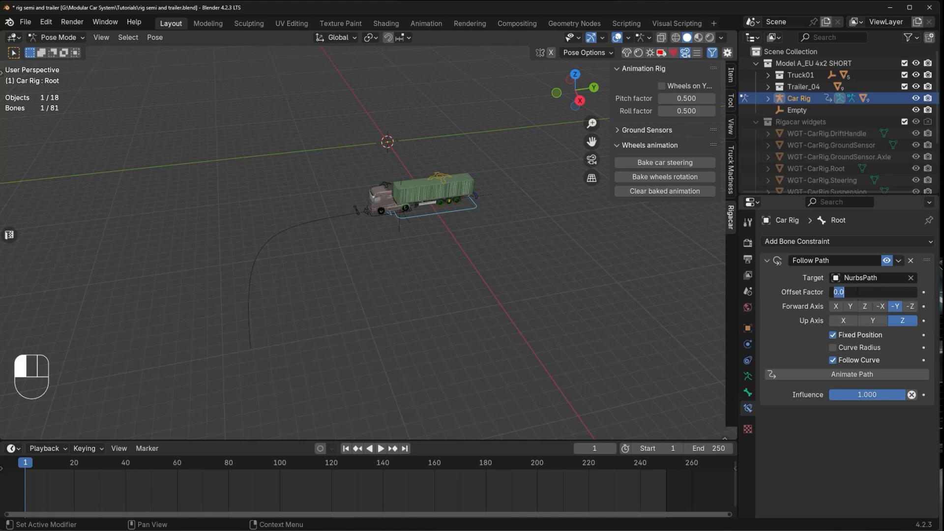
left_click(857, 291)
key("Return")
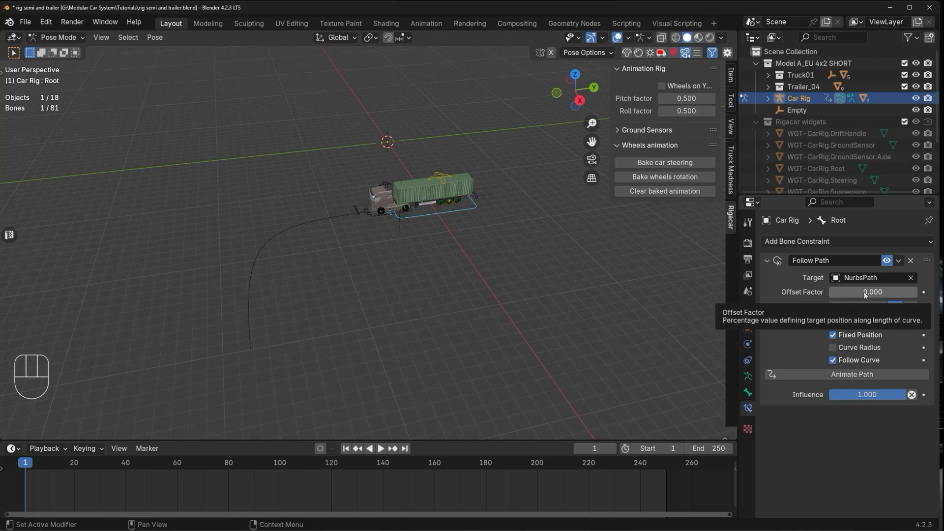
key("i")
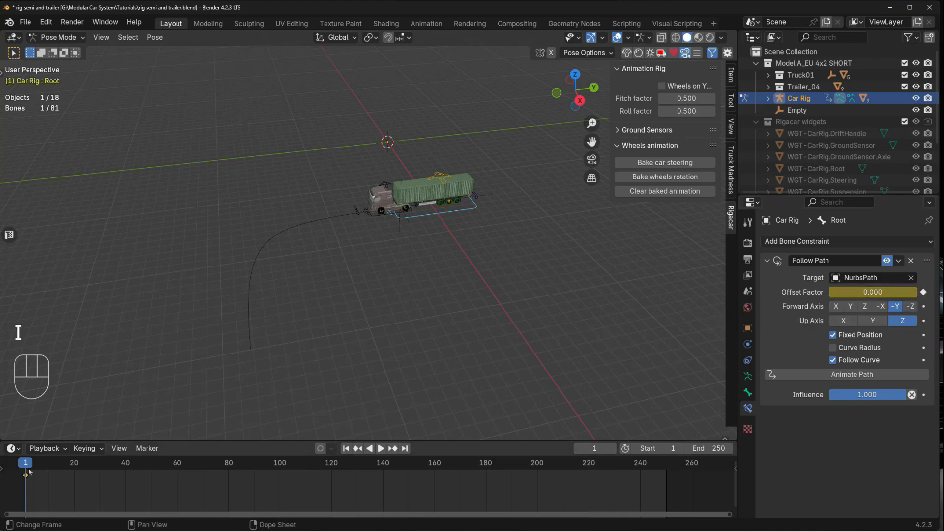
left_click_drag(27, 473, 667, 486)
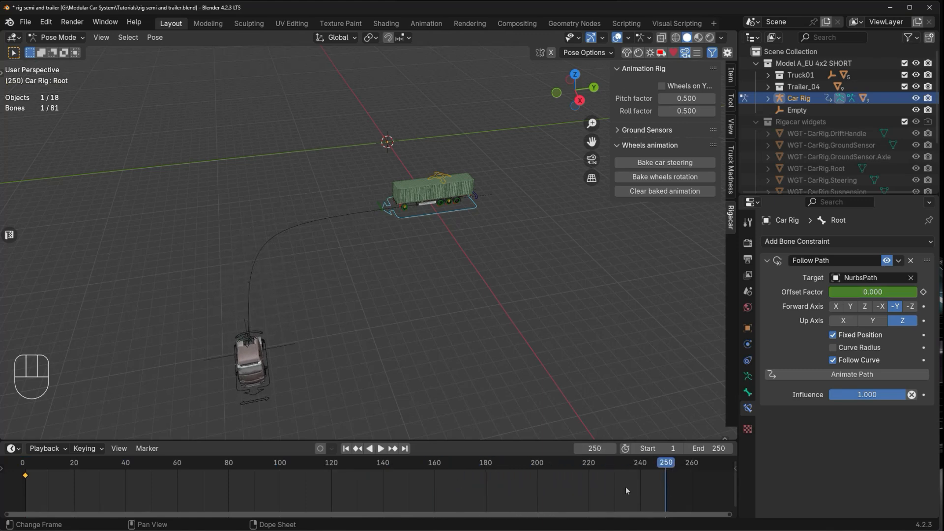
Try the trailer root bone's Offset Factor at 1.000 and inspect the trailer's position at the end of the path
left_click_drag(866, 292, 892, 291)
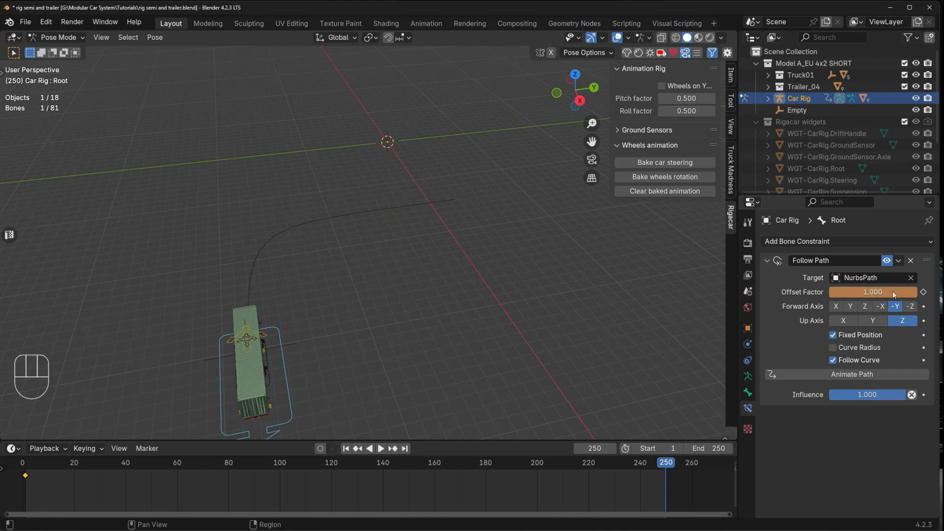
middle_click_drag(455, 364, 366, 338)
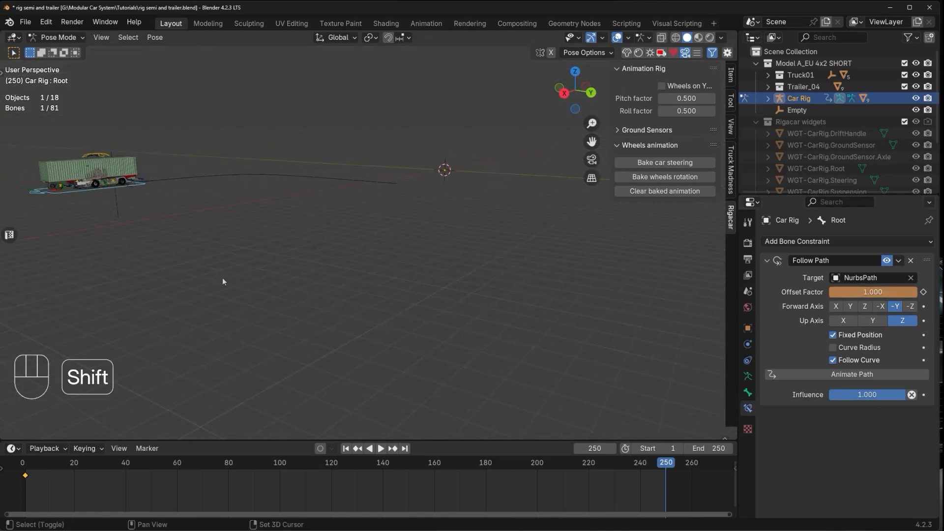
middle_click_drag(222, 277, 420, 344, "shift")
scroll(306, 277, "up", 2)
scroll(308, 281, "up", 4)
middle_click_drag(308, 281, 334, 324)
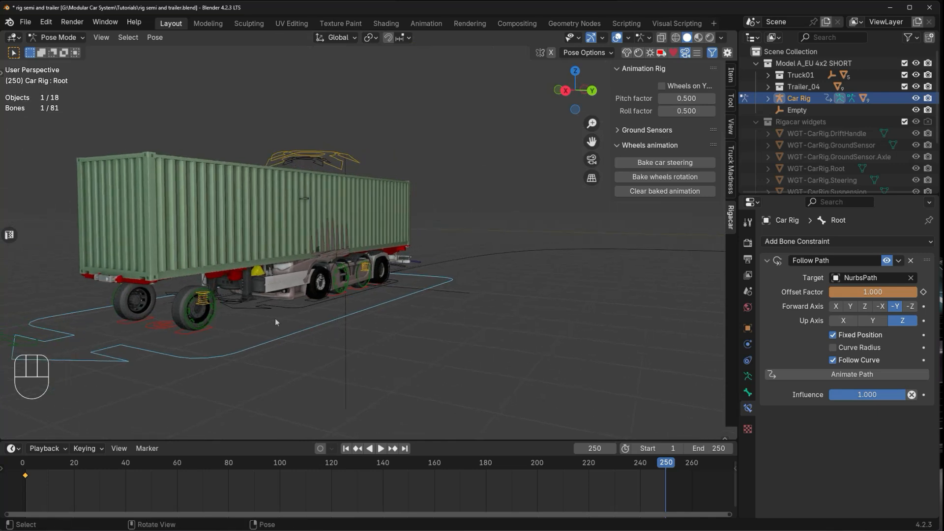
Set the trailer root bone's Offset Factor to 0.835 at frame 250, check its alignment with the truck, and keyframe it
left_click(870, 292)
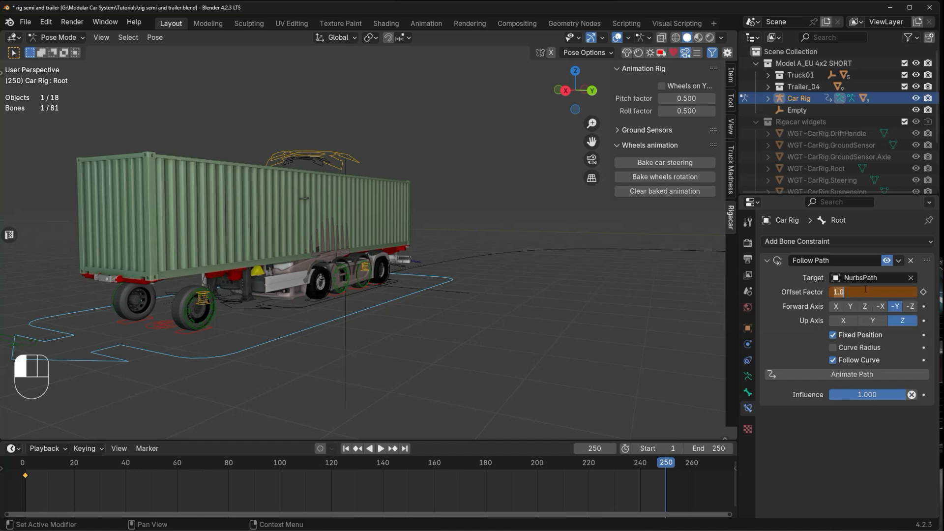
type("0.835")
key("Return")
middle_click_drag(540, 320, 344, 316)
scroll(143, 300, "up", 1)
scroll(132, 296, "up", 2)
middle_click_drag(131, 295, 172, 285)
scroll(169, 285, "down", 3)
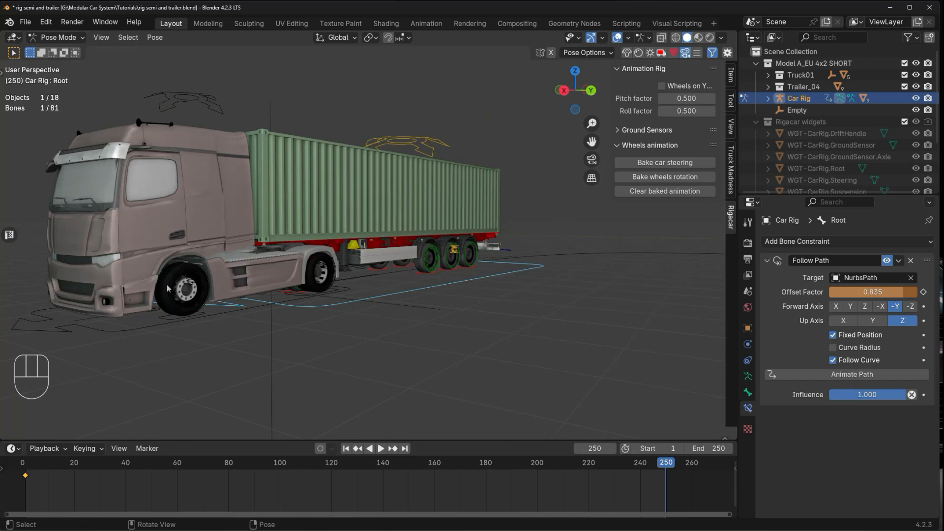
scroll(296, 223, "down", 2)
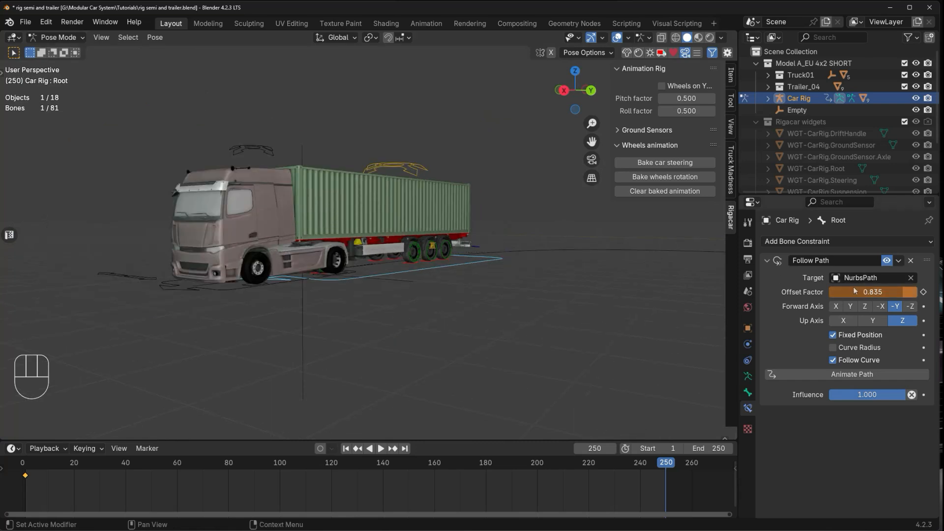
key("i")
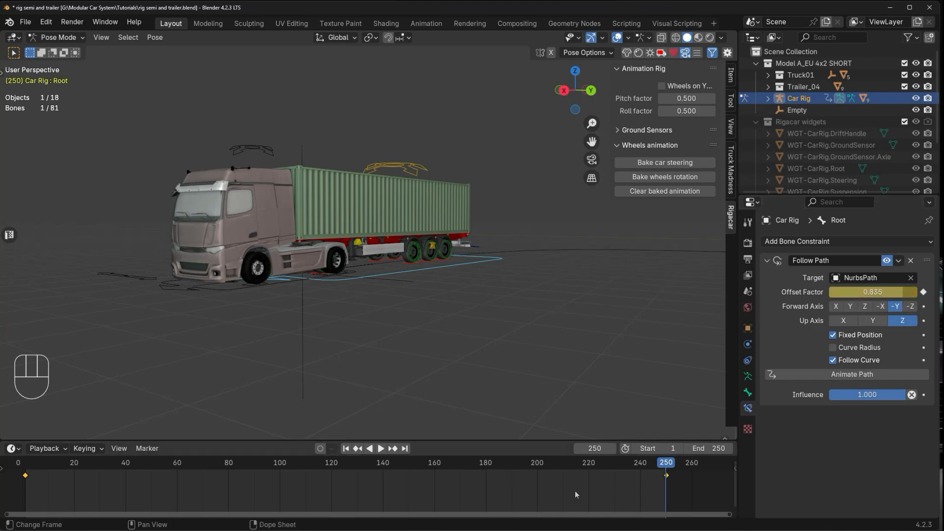
Set the trailer keyframes' interpolation mode to Linear and preview the truck and trailer animation from the start
right_click(481, 503)
mouse_move(453, 445)
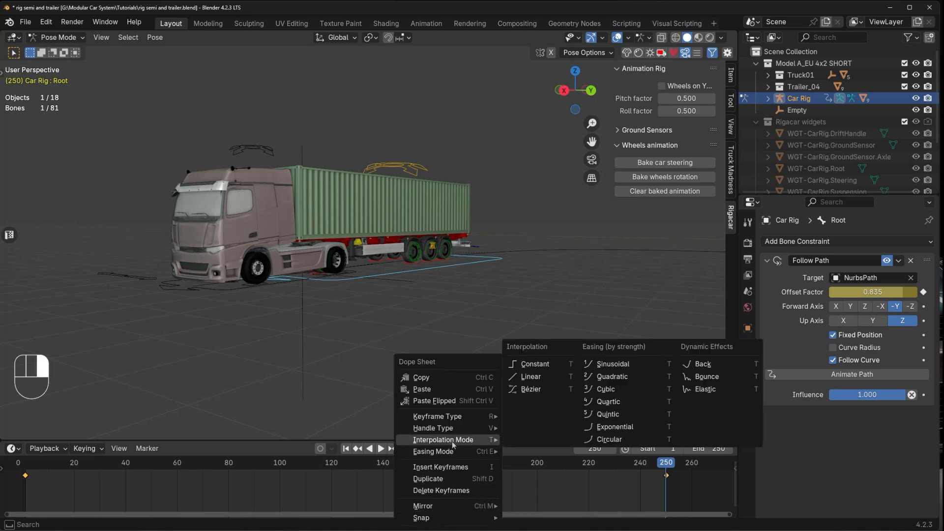
left_click(537, 382)
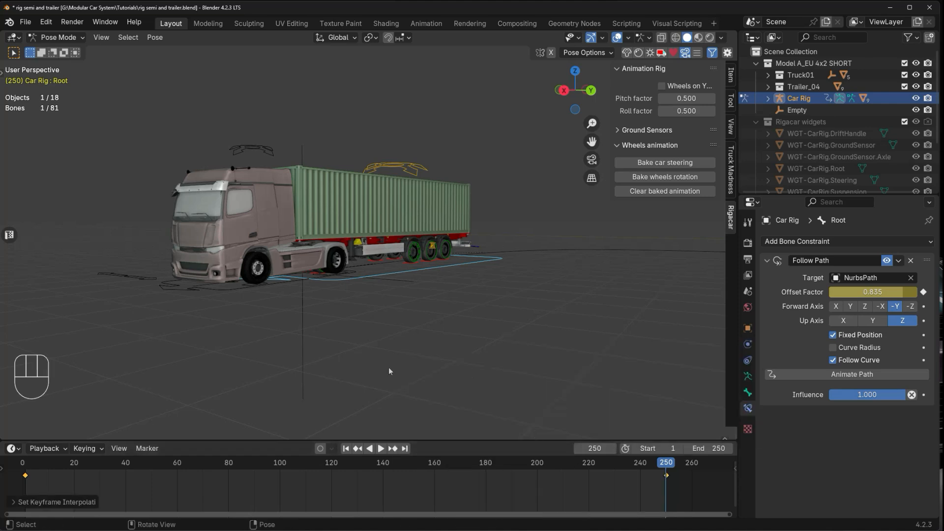
scroll(438, 367, "down", 4)
middle_click_drag(490, 338, 326, 350, "shift")
key("space")
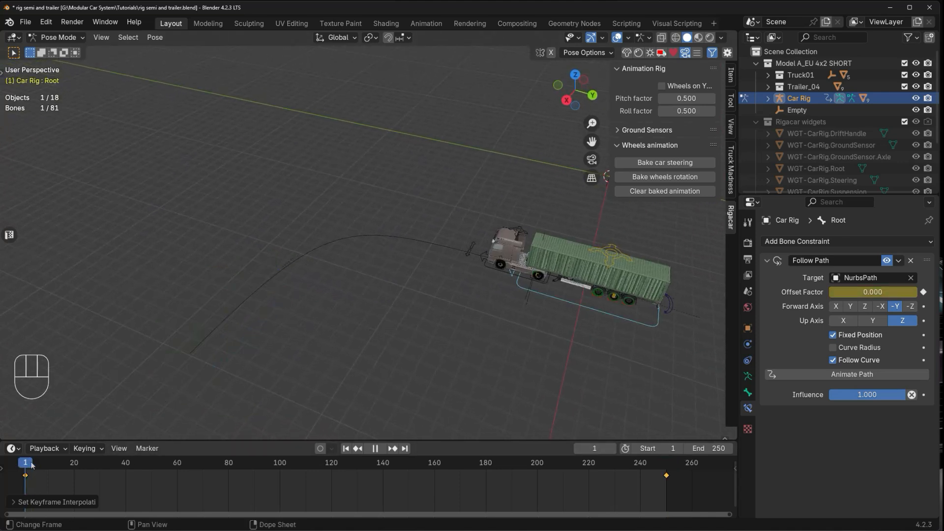
left_click(25, 466)
mouse_move(25, 466)
left_mouse_down()
mouse_move(670, 496)
mouse_move(205, 479)
mouse_move(25, 483)
left_mouse_up()
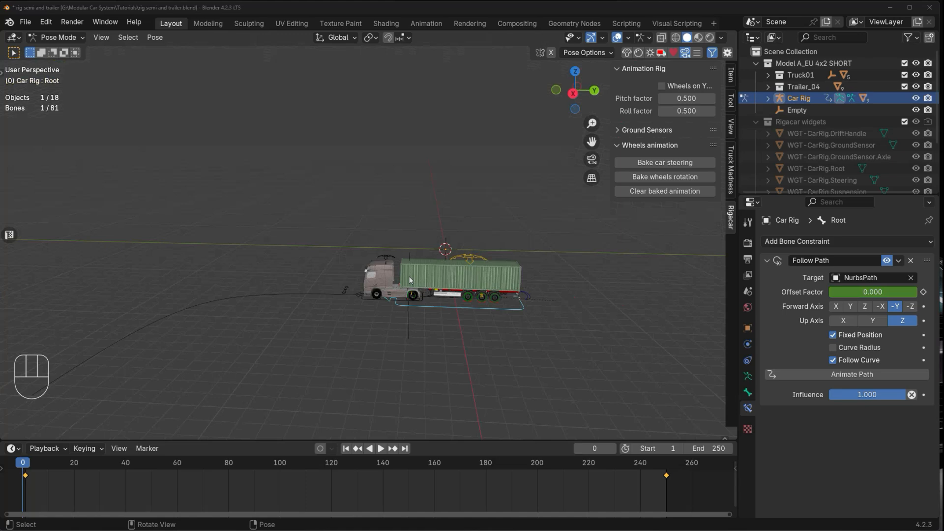
Add a Damped Track constraint to the trailer root bone with Empty as target and -Y as track axis, and return to frame 1
scroll(411, 280, "up", 4)
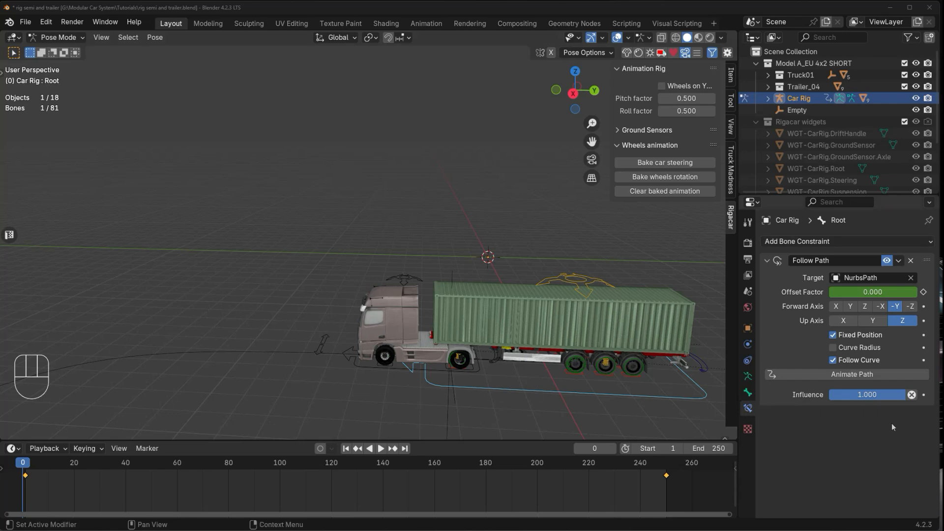
left_click(793, 244)
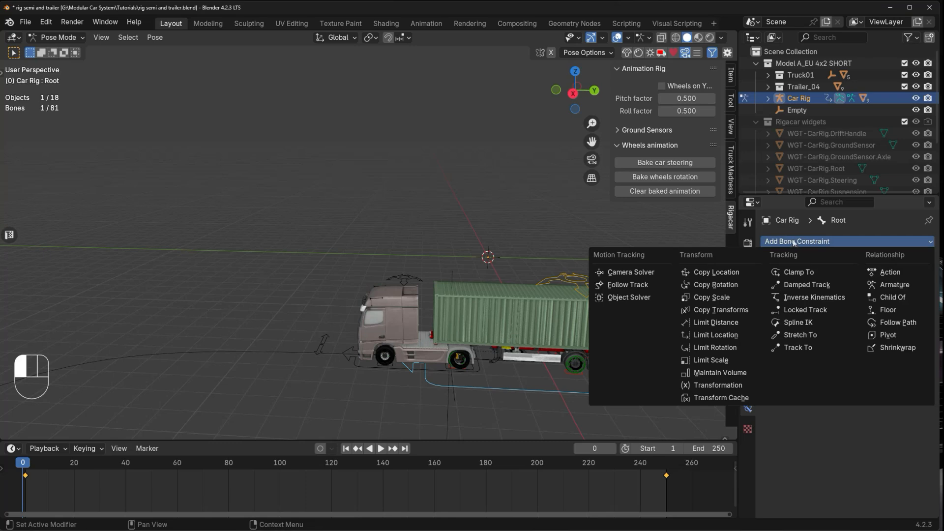
left_click(800, 286)
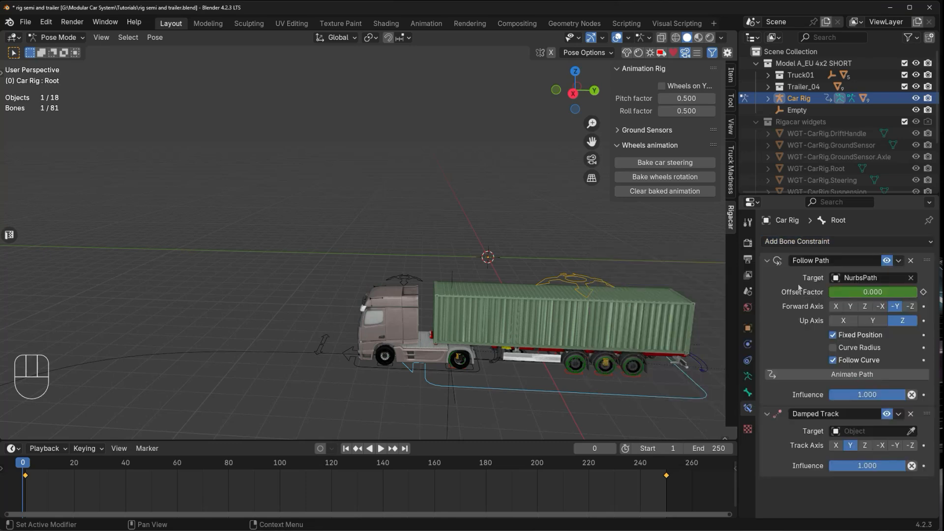
left_click(911, 431)
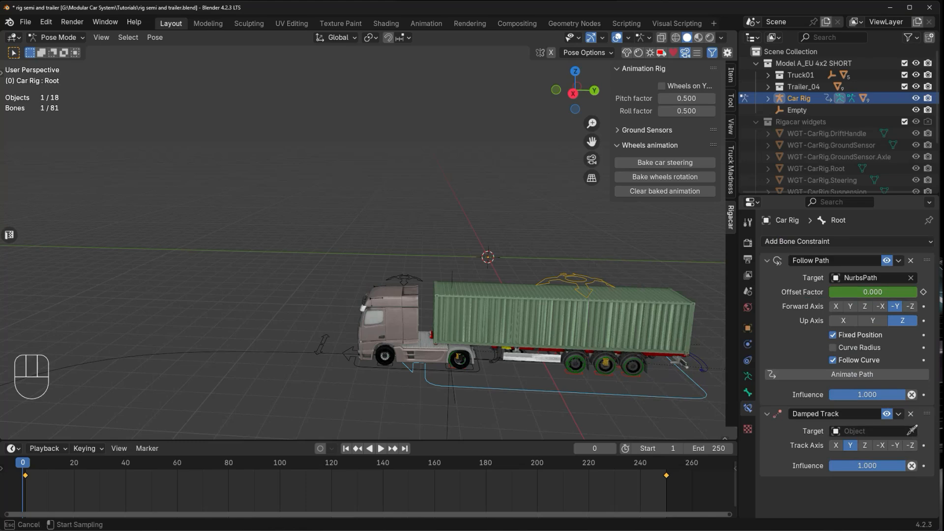
left_click(449, 412)
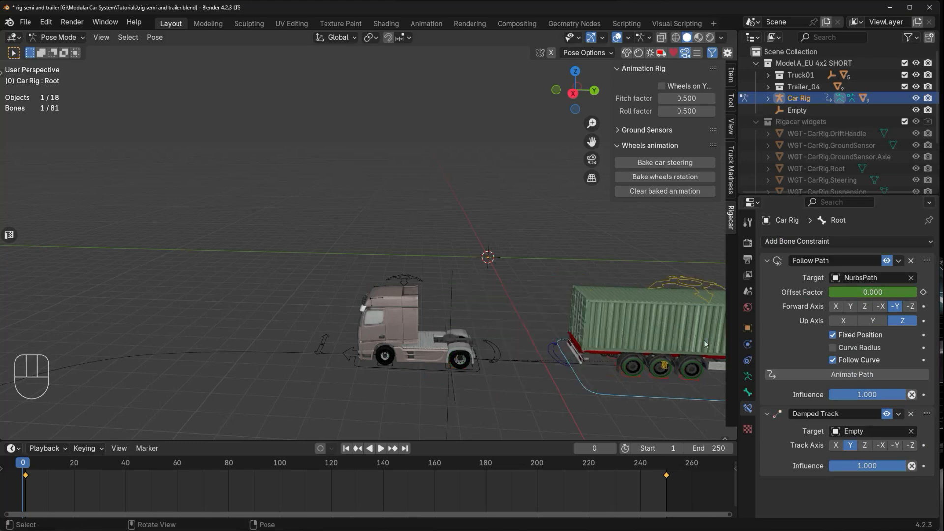
left_click(896, 446)
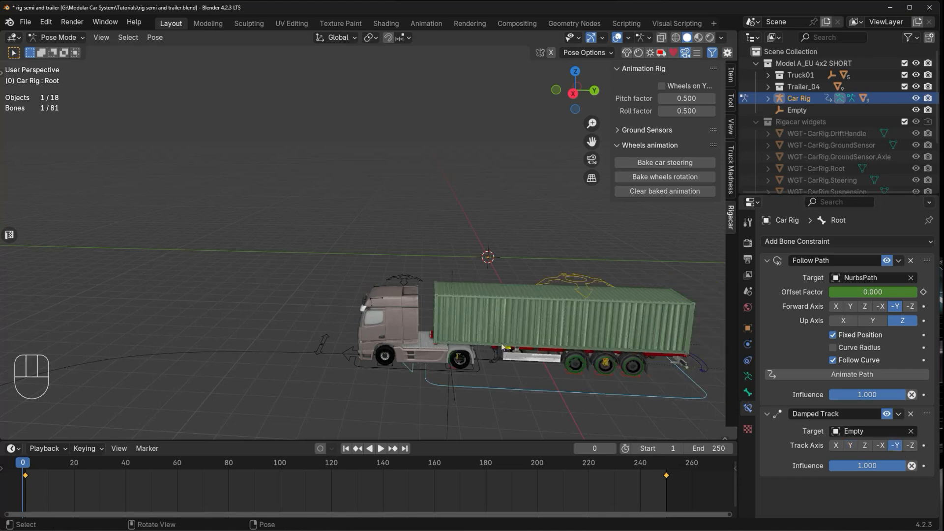
scroll(208, 285, "down", 3)
middle_click_drag(208, 284, 298, 320)
mouse_move(23, 466)
left_mouse_down()
mouse_move(671, 486)
mouse_move(18, 464)
left_mouse_up()
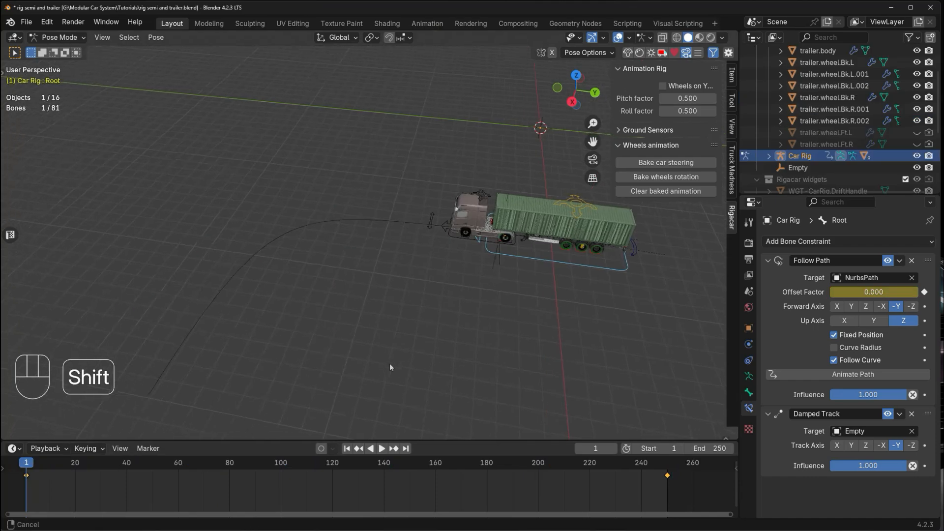
Switch from the trailer rig back to the truck rig Car Rig.001 and put it in Pose Mode
middle_click_drag(389, 364, 456, 358, "shift")
scroll(422, 252, "up", 3)
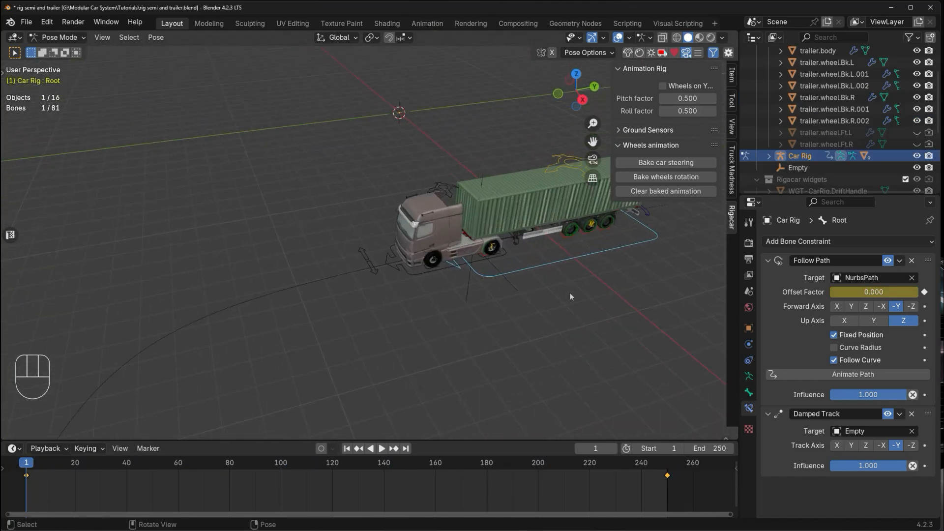
middle_click_drag(570, 293, 438, 355)
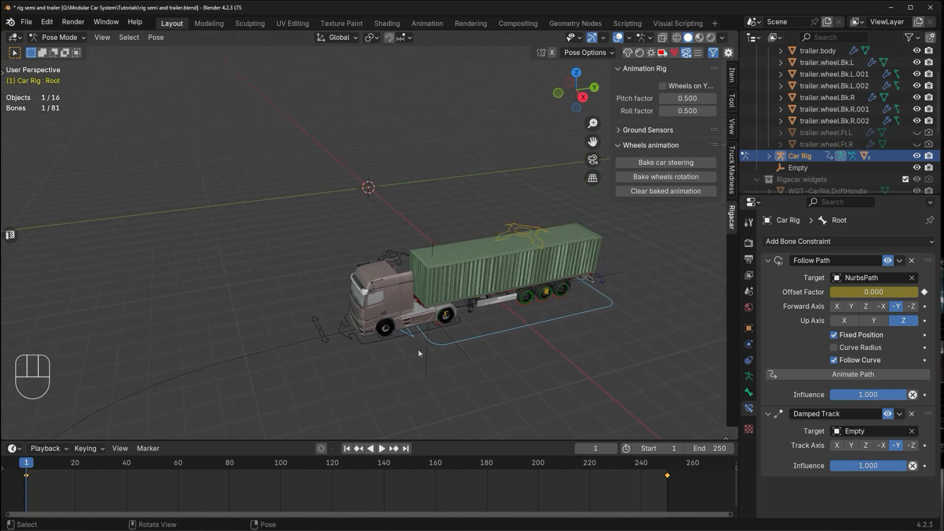
left_click(368, 343)
left_click(62, 37)
left_click(63, 51)
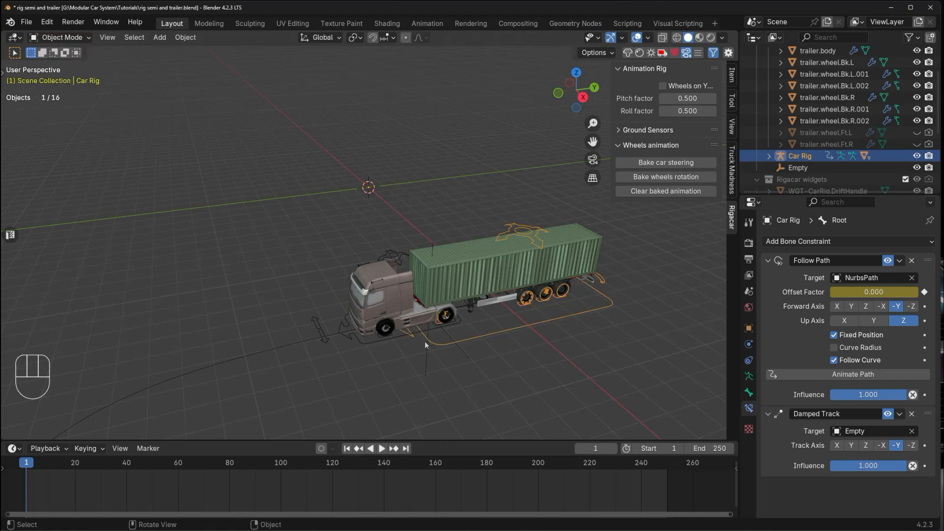
left_click(393, 341)
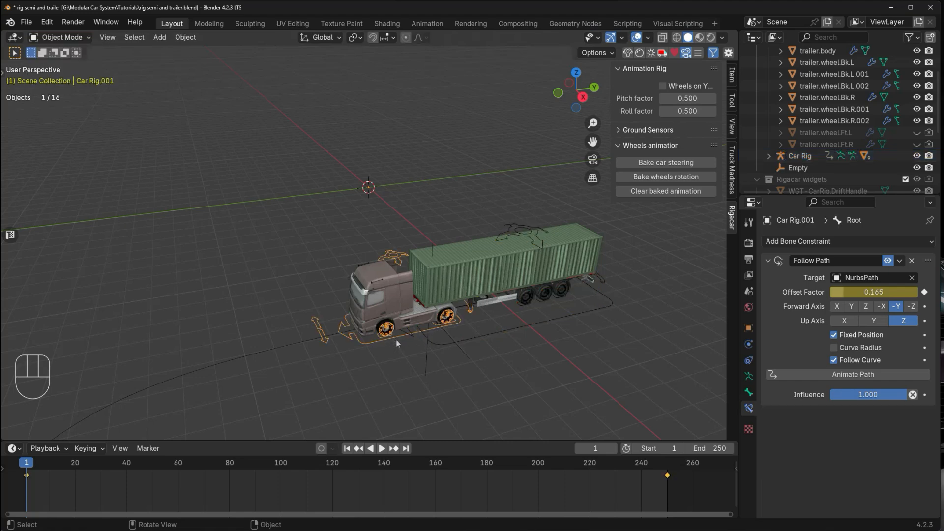
left_click(61, 37)
left_click(68, 75)
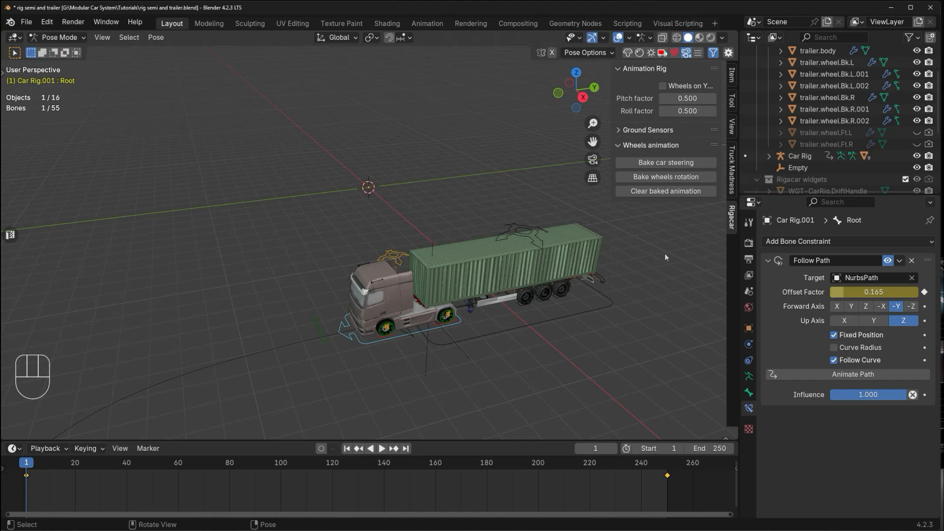
Bake the truck rig's car steering and wheels rotation over frames 1 to 250 with the default factor and tolerance
left_click(659, 163)
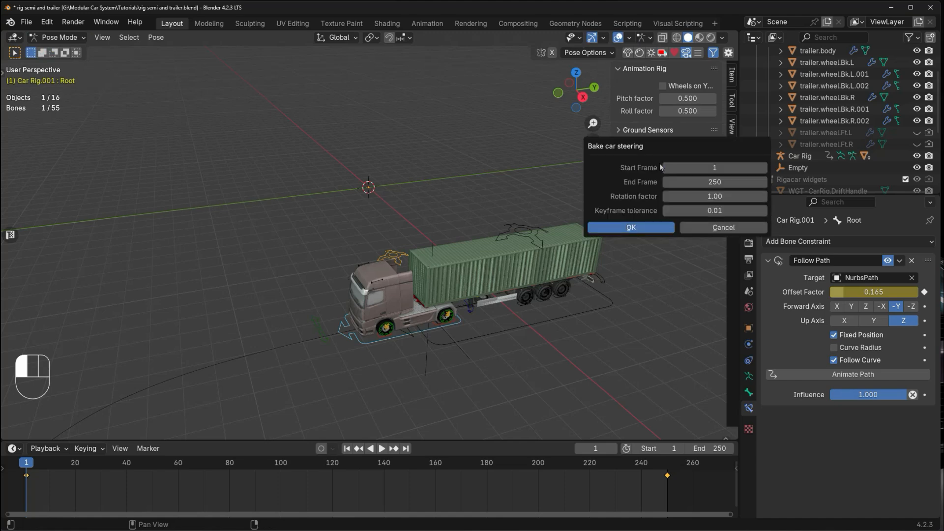
left_click(640, 227)
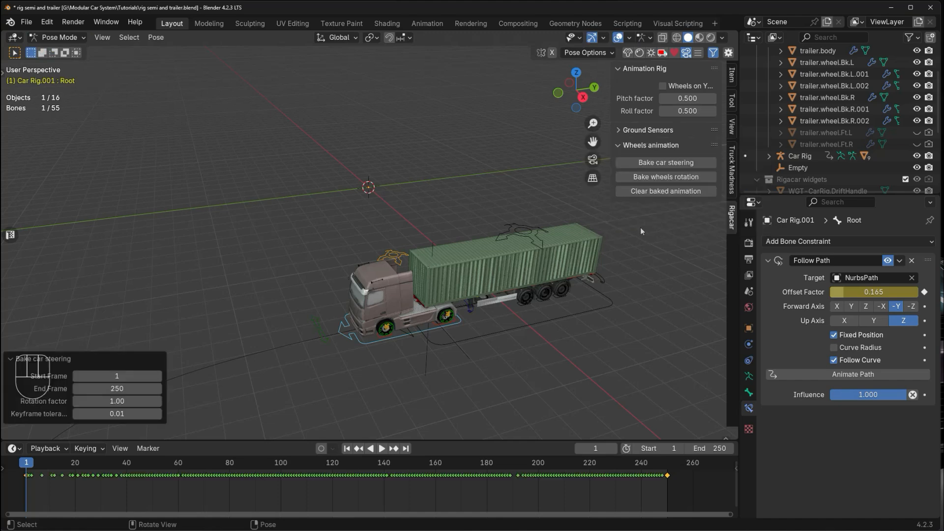
left_click(655, 178)
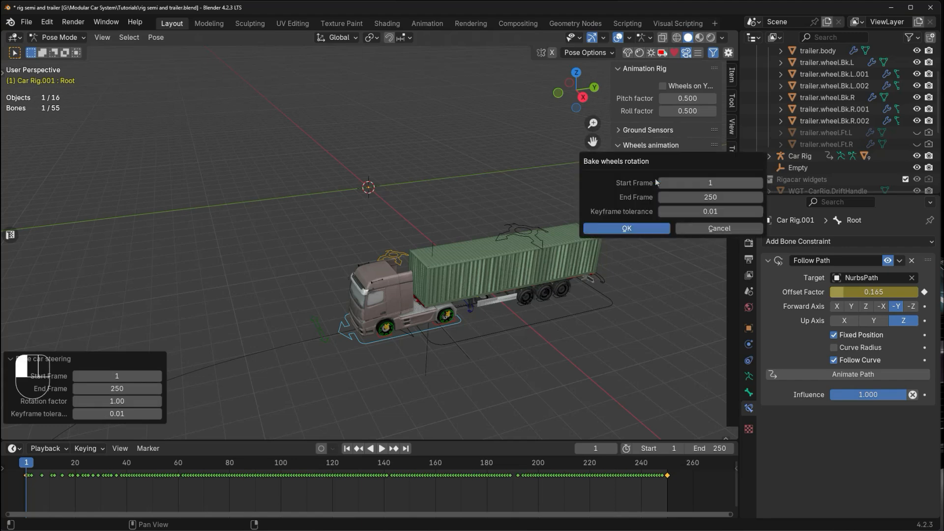
left_click(637, 227)
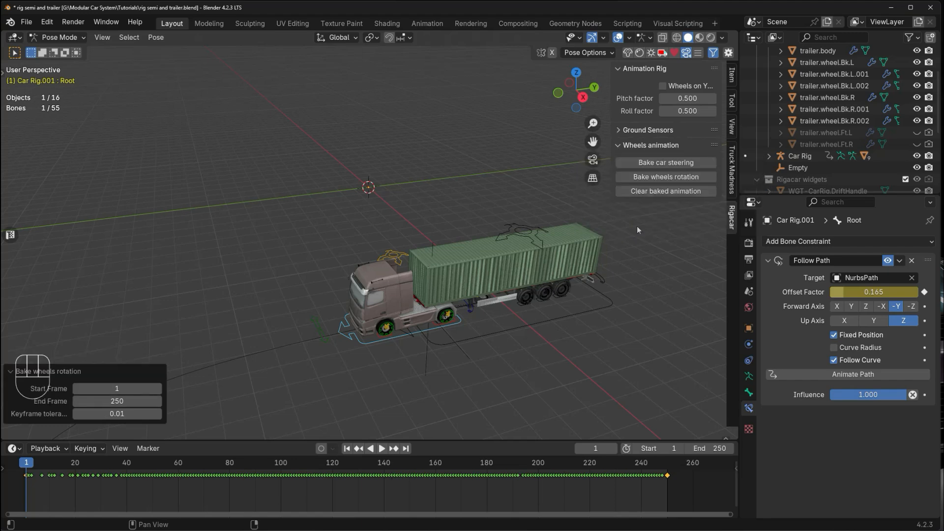
Switch from the truck rig to the trailer rig Car Rig and put it in Pose Mode
left_click(58, 38)
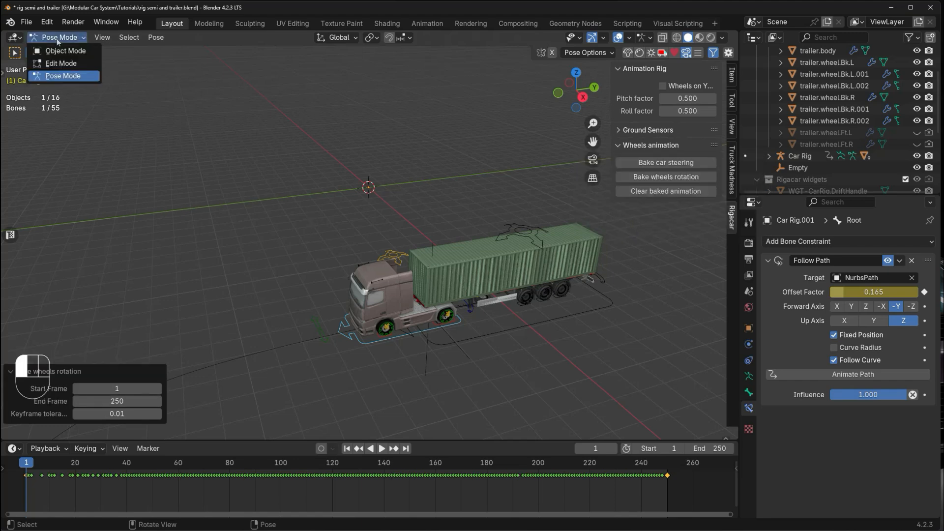
left_click(55, 47)
left_click(453, 341)
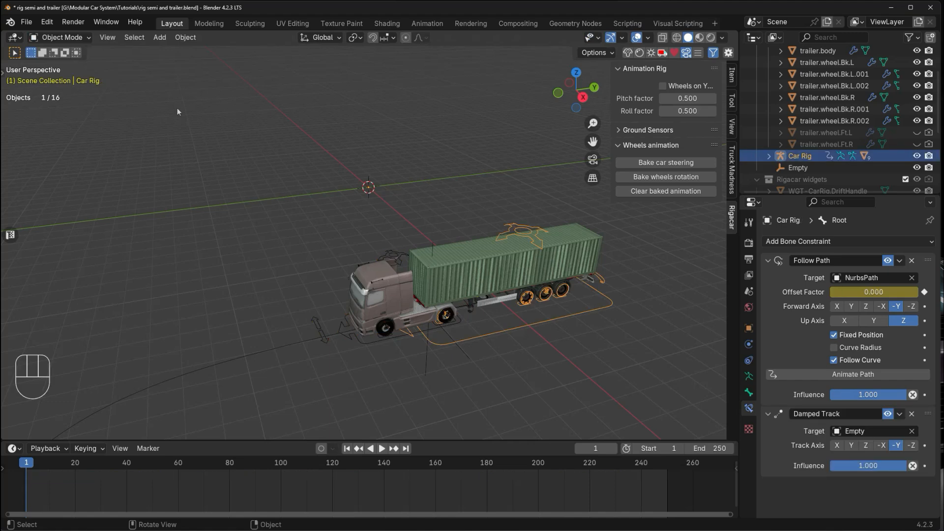
left_click(57, 37)
left_click(69, 79)
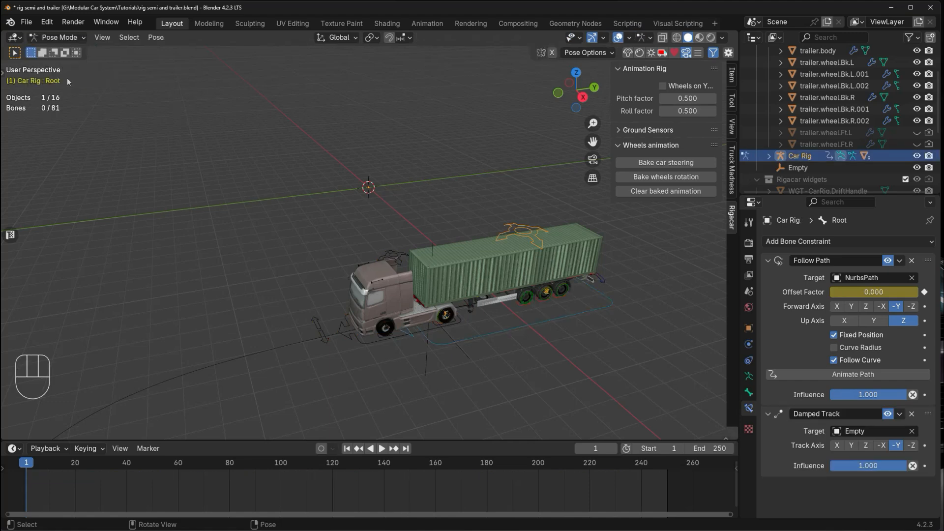
Bake the trailer rig's car steering and wheels rotation over frames 1 to 250
left_click(679, 161)
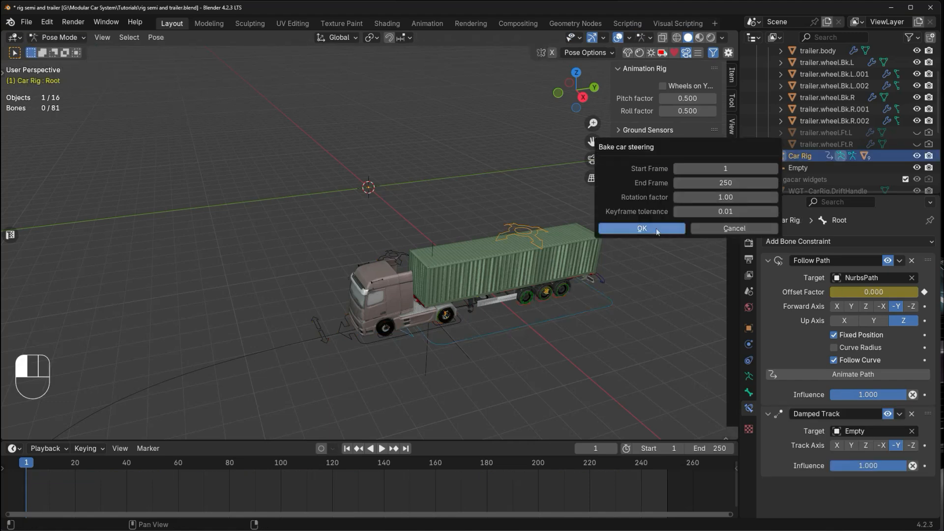
left_click(655, 228)
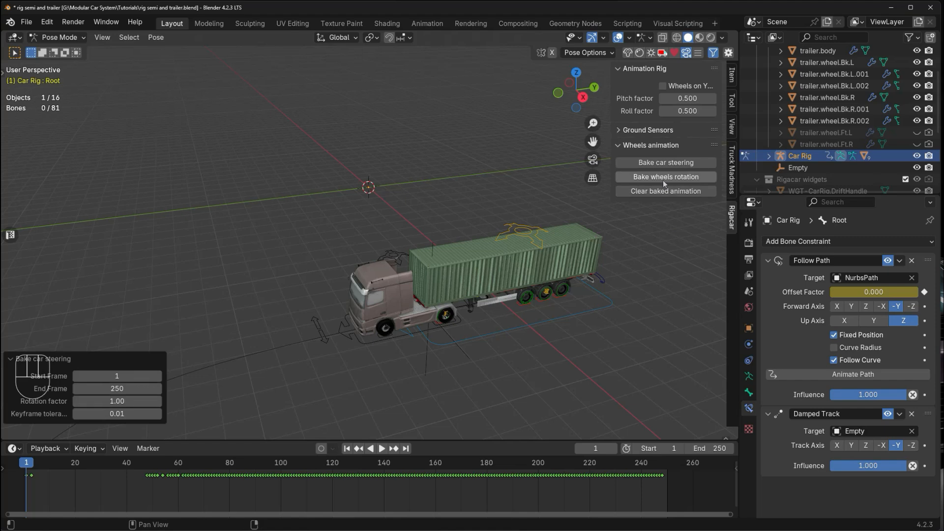
left_click(662, 180)
left_click(652, 227)
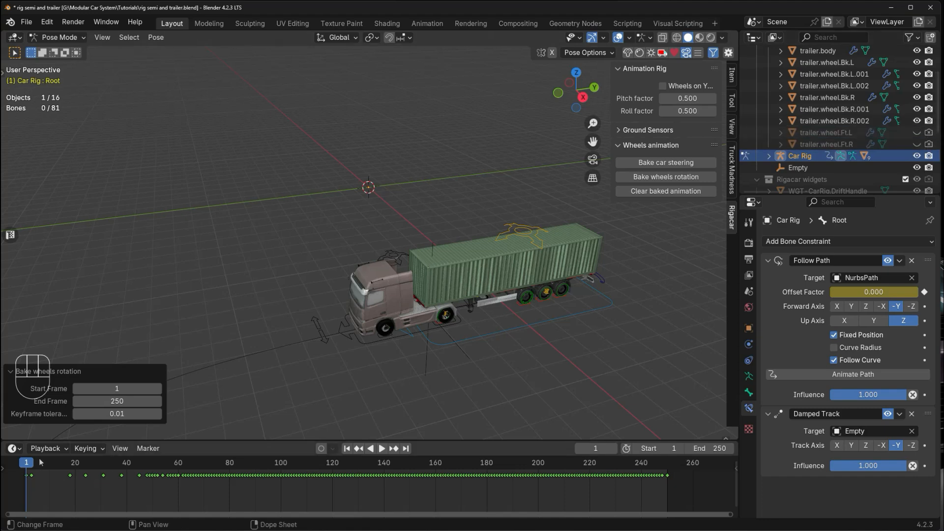
Play the baked animation to check the truck's and trailer's wheels, scrub the timeline, and return to frame 1
middle_click_drag(253, 418, 388, 342)
scroll(438, 311, "up", 3)
key("space")
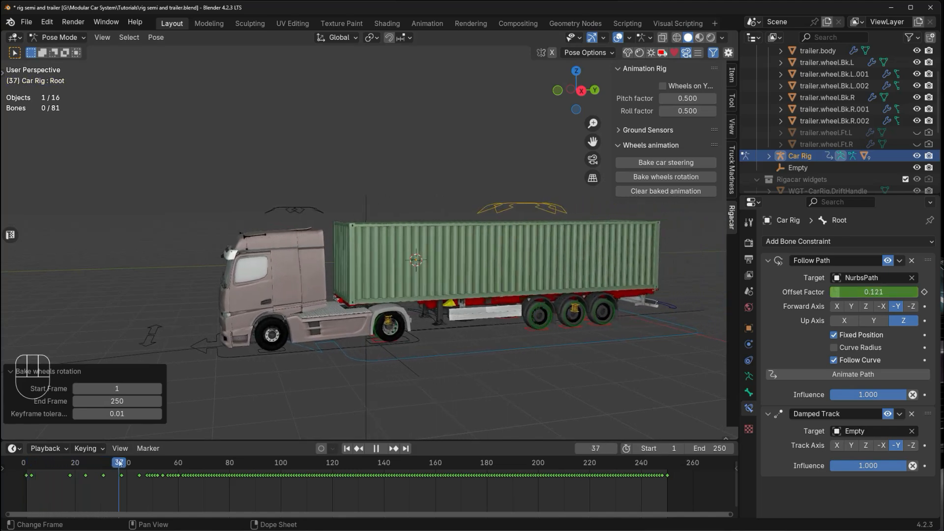
key("space")
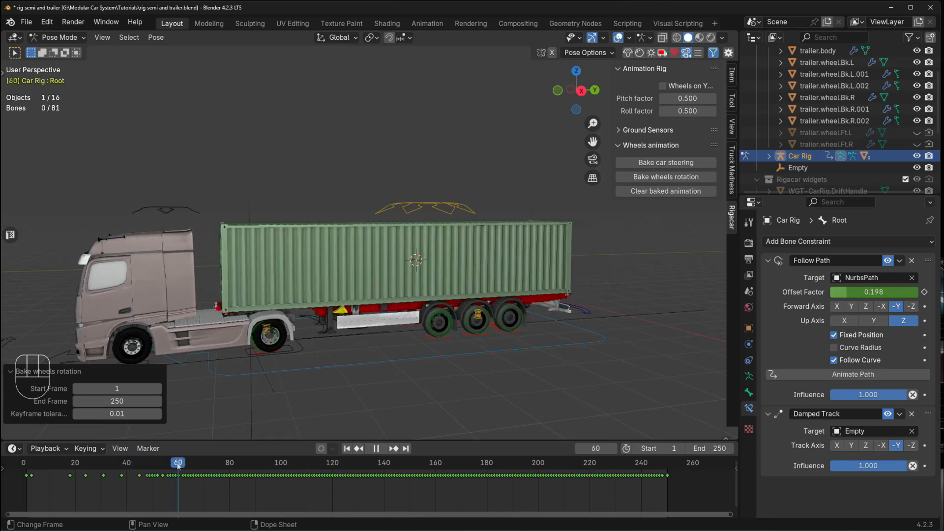
scroll(232, 407, "down", 3)
middle_click_drag(205, 389, 269, 387)
left_click_drag(182, 465, 26, 435)
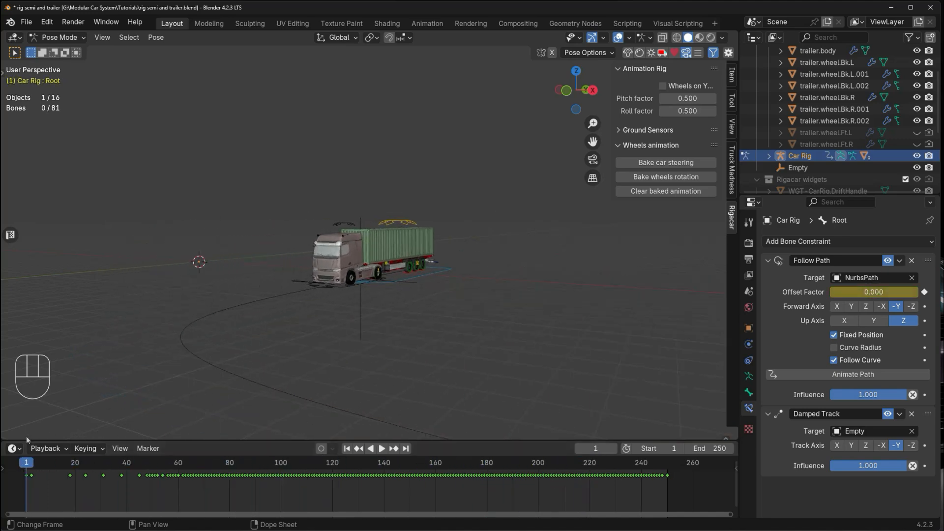
middle_click_drag(409, 368, 424, 394)
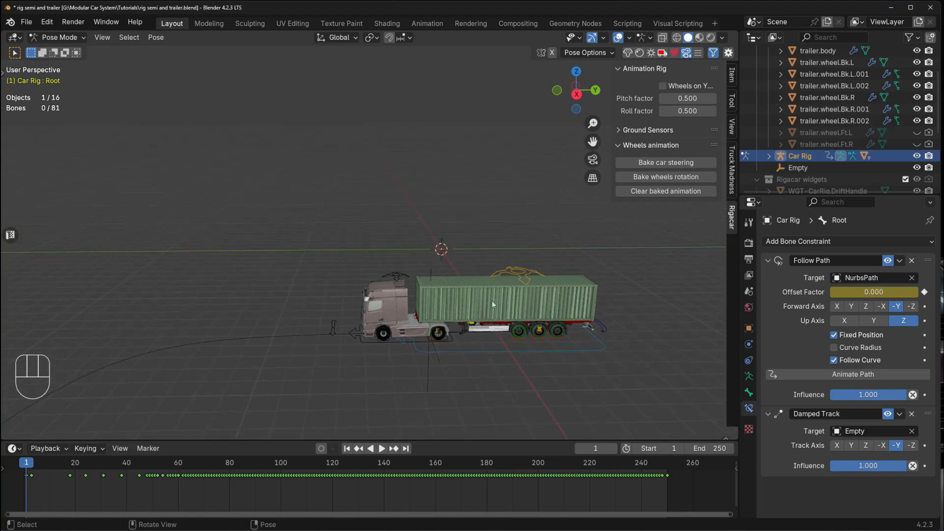